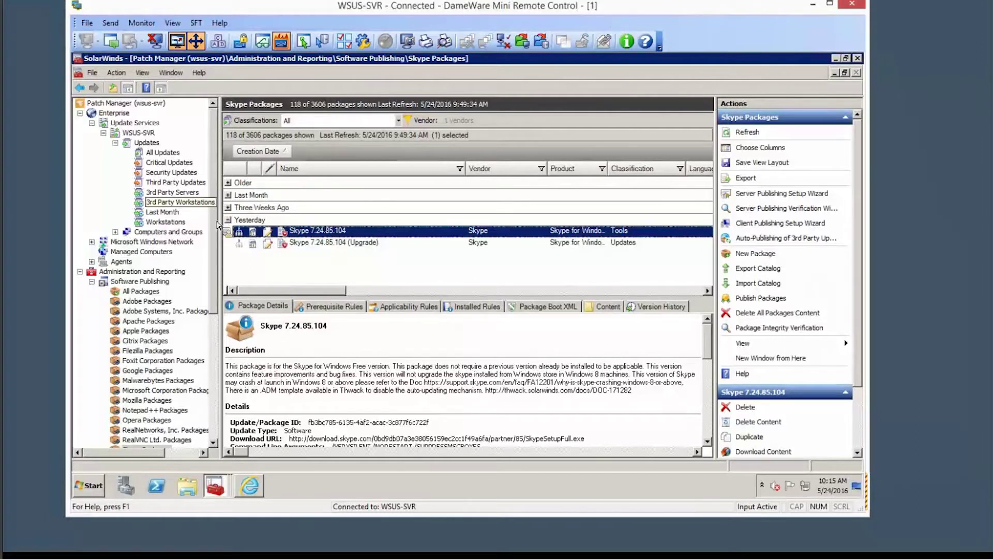
# Switch to Internet Explorer and review the supported product table and Change History on the third-party patches page
pyautogui.scroll(-5, 209, 295)
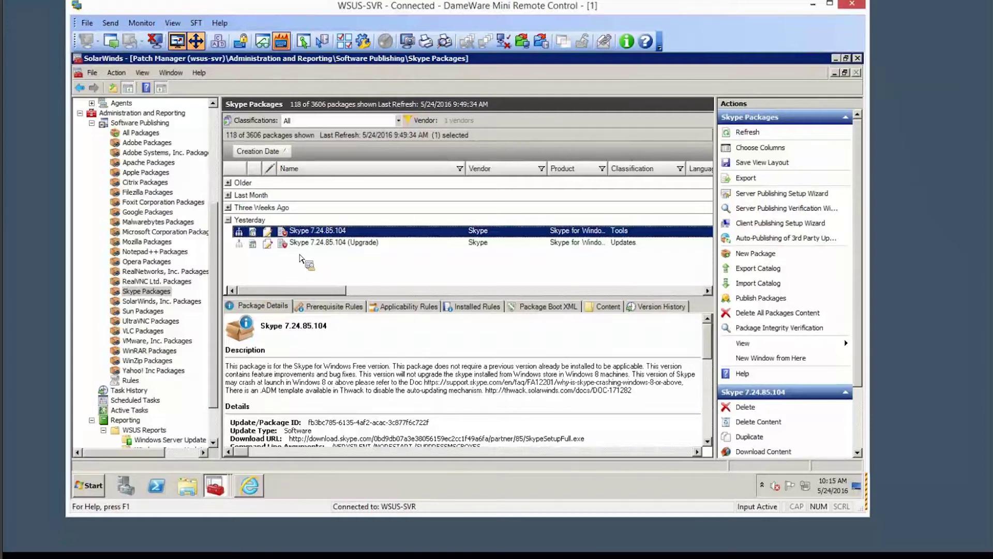
pyautogui.click(250, 485)
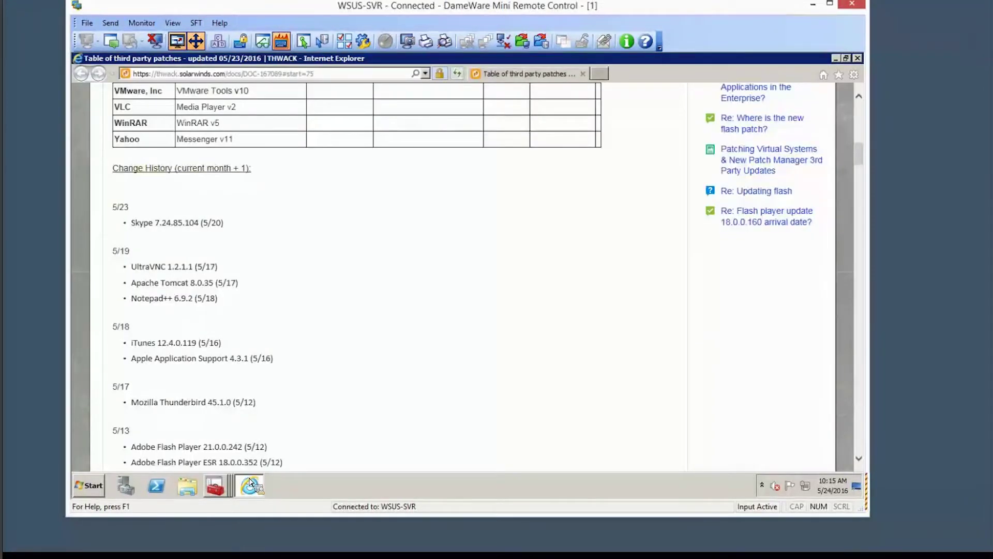
pyautogui.scroll(7, 250, 482)
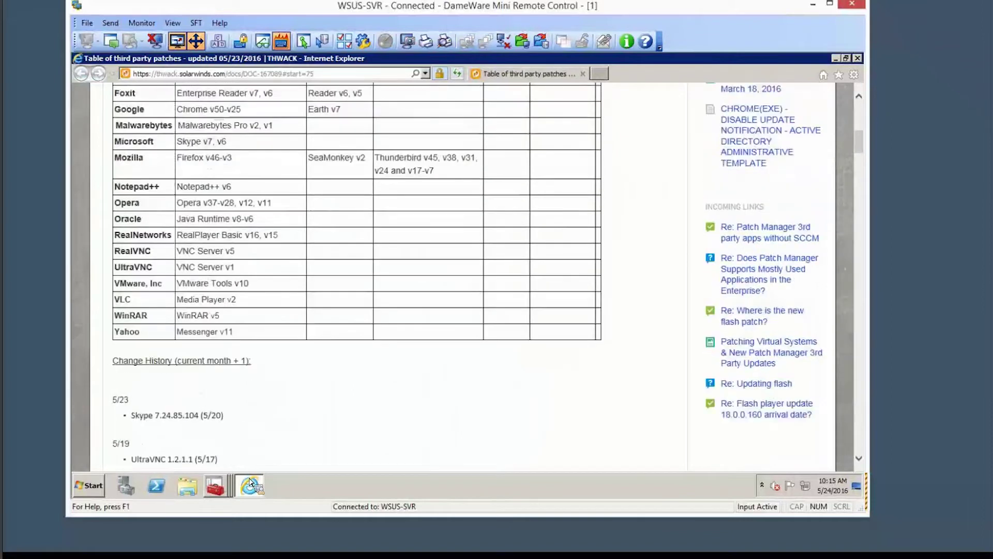
pyautogui.scroll(1, 250, 482)
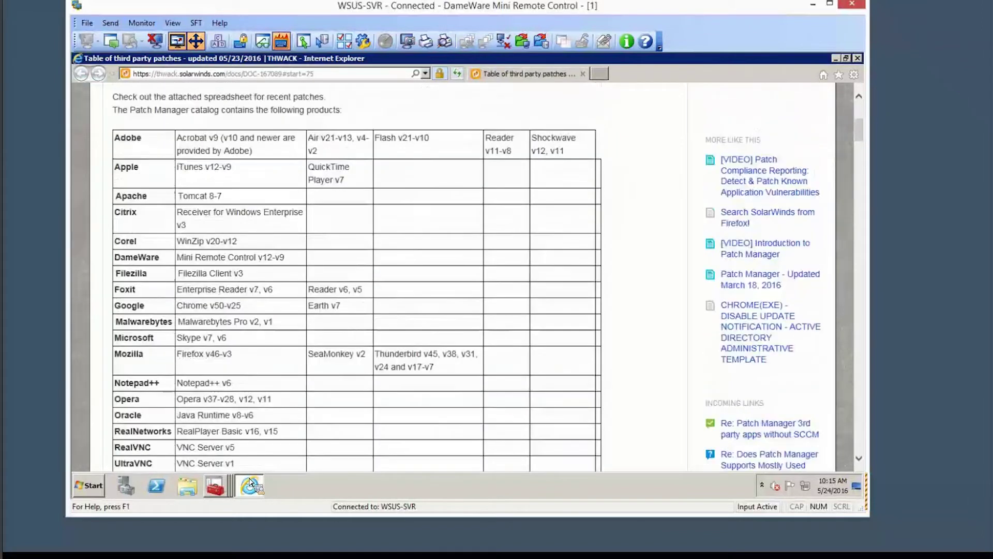
pyautogui.scroll(-1, 250, 482)
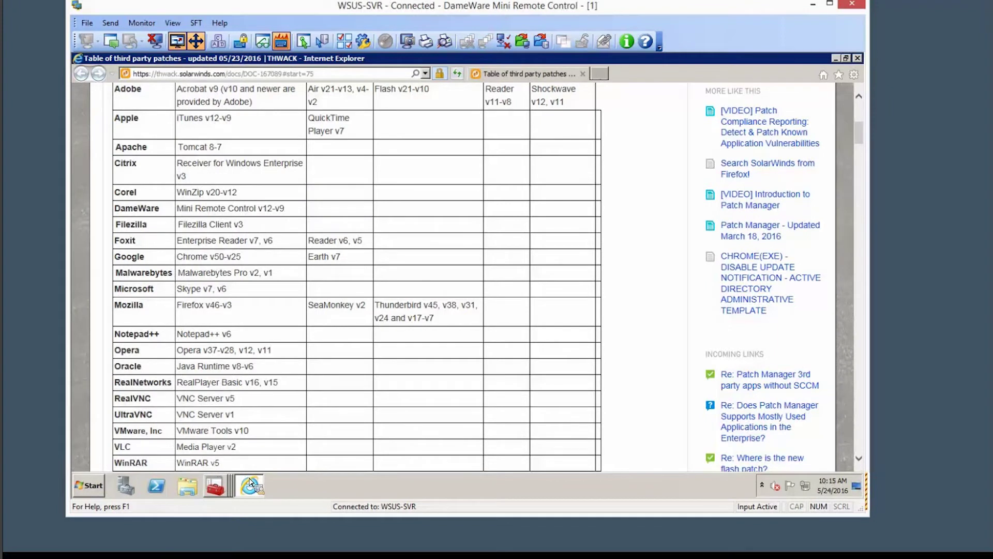
pyautogui.scroll(-3, 250, 482)
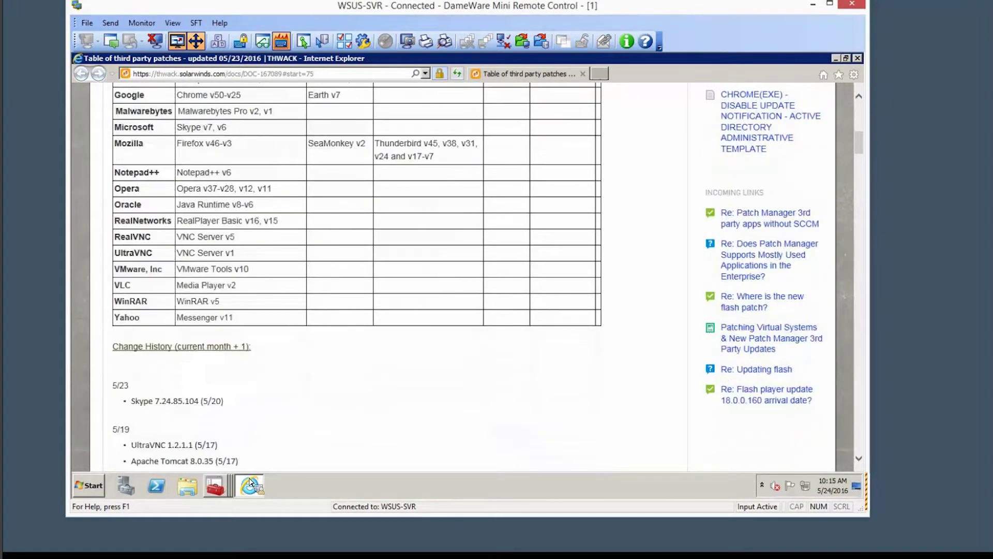
pyautogui.scroll(-2, 250, 482)
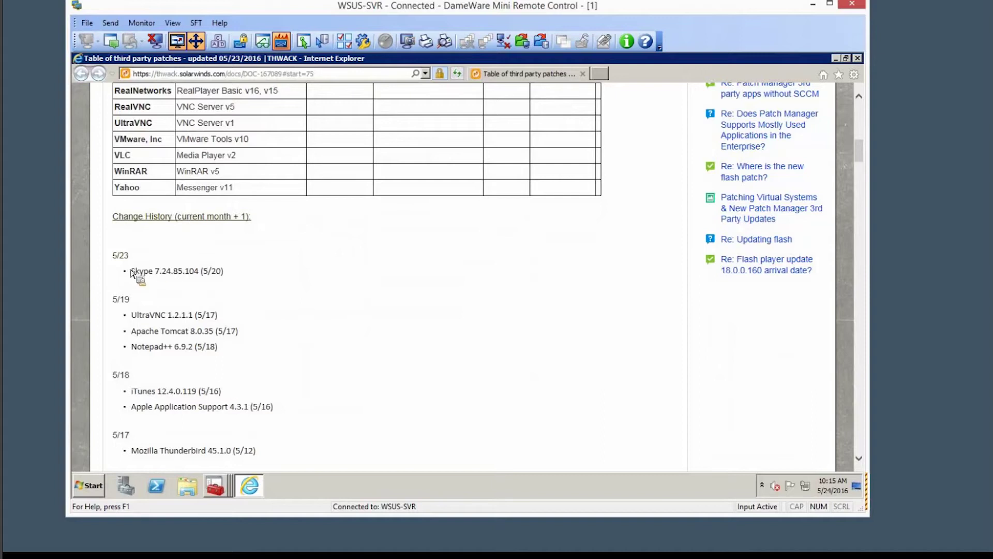
# Highlight the 5/20 and 5/23 dates of the Skype 7.24.85.104 entry in the Change History and switch back to Patch Manager
pyautogui.doubleClick(216, 272)
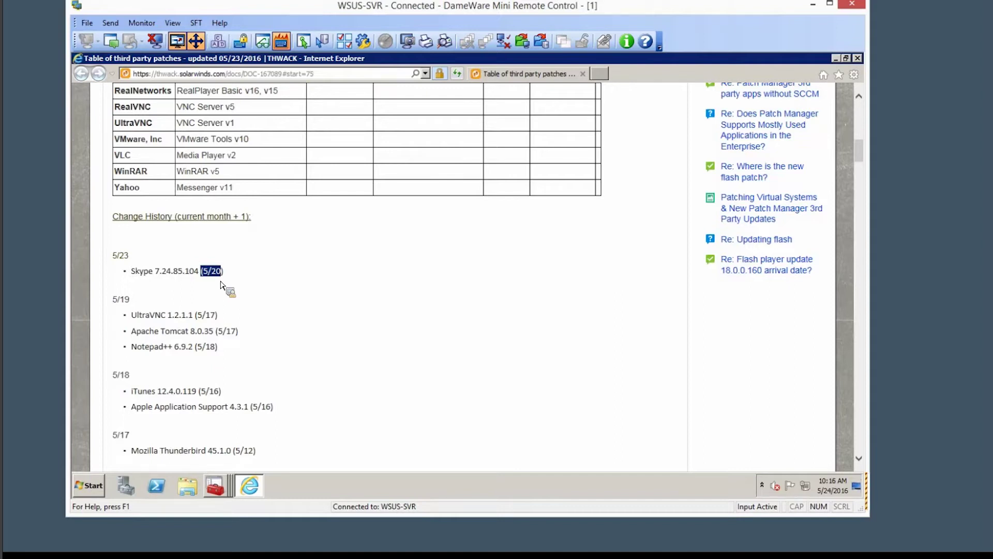
pyautogui.moveTo(129, 256); pyautogui.dragTo(114, 261)
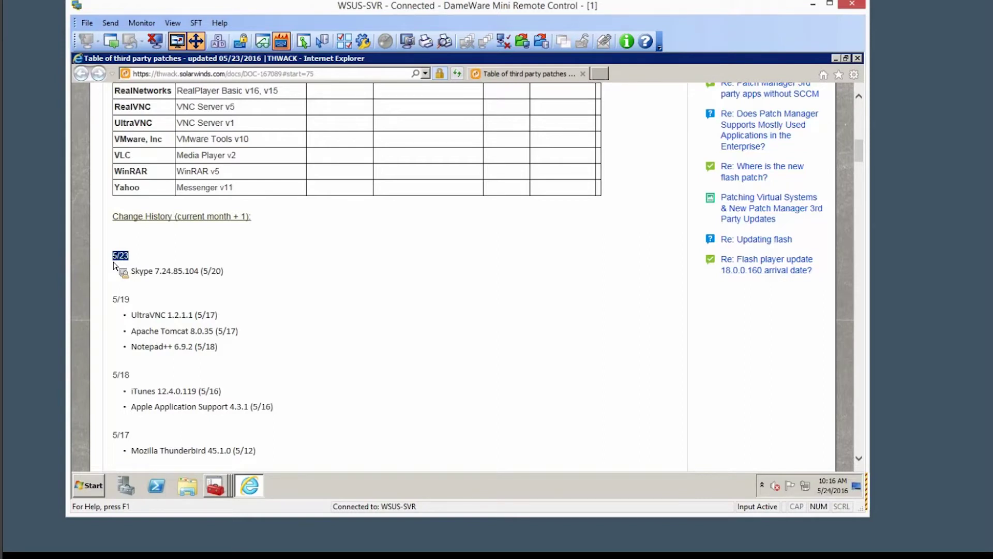
pyautogui.moveTo(114, 265); pyautogui.dragTo(345, 237)
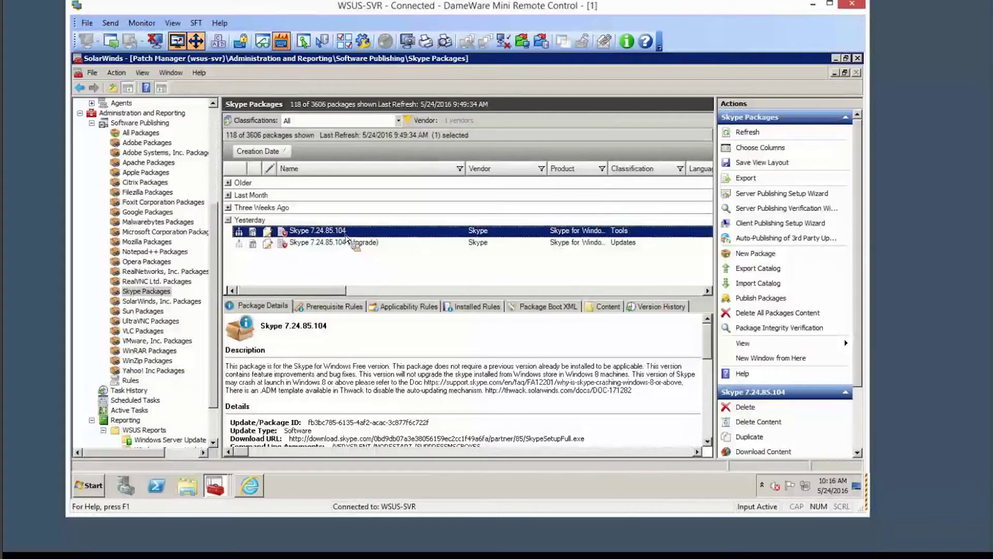
pyautogui.moveTo(345, 237); pyautogui.dragTo(345, 237)
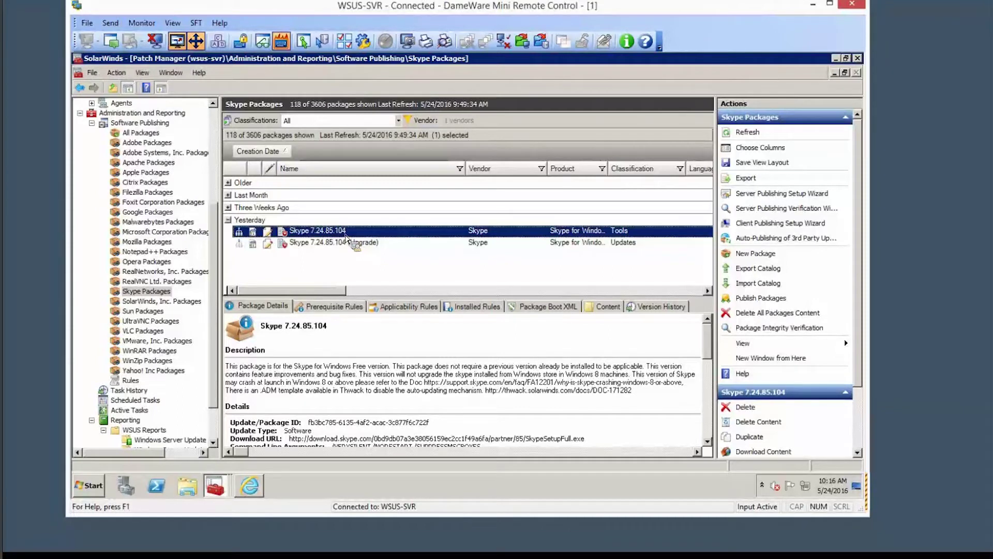
pyautogui.moveTo(346, 237); pyautogui.dragTo(345, 237)
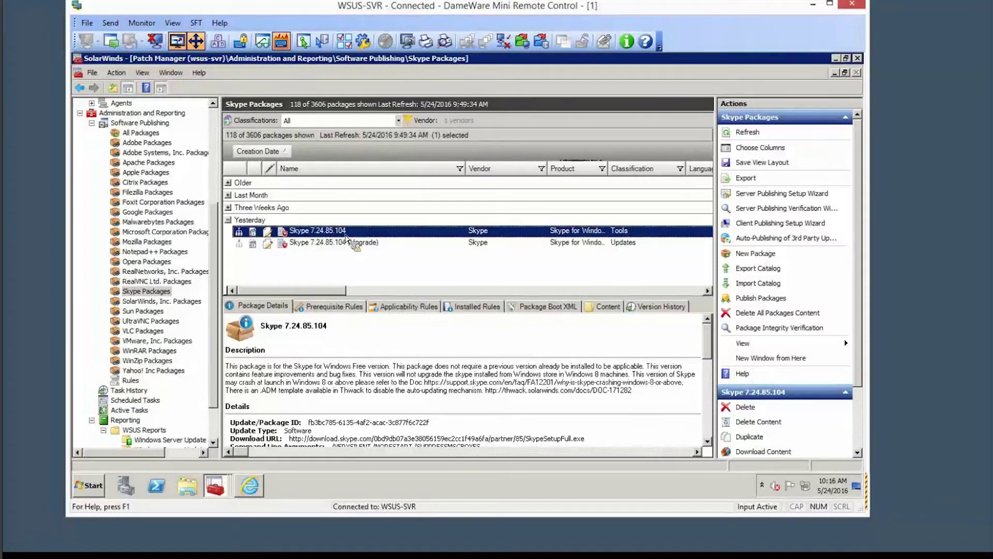
pyautogui.moveTo(345, 237); pyautogui.dragTo(346, 237)
# View the export format options for the Skype Packages list and close them without exporting
pyautogui.moveTo(346, 237); pyautogui.dragTo(754, 181)
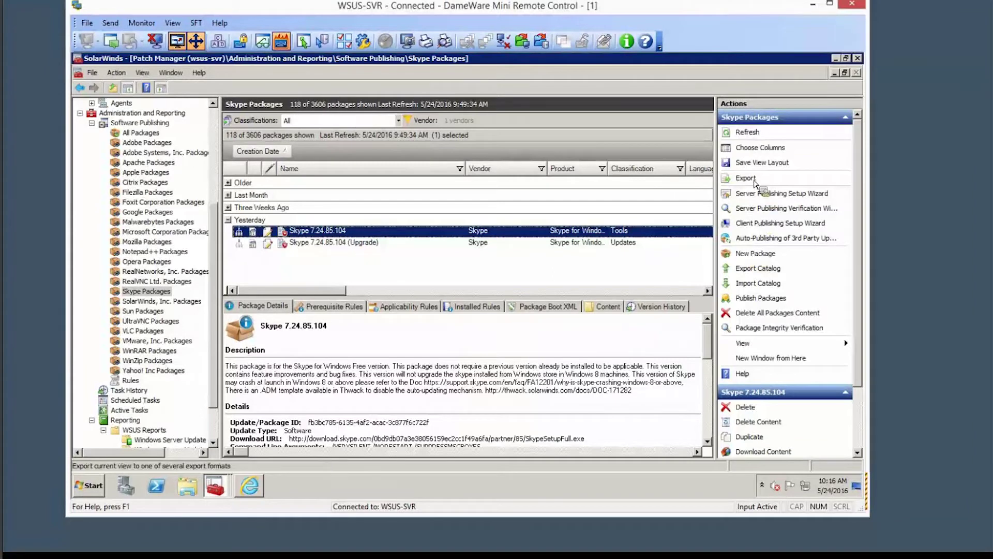
pyautogui.click(753, 179)
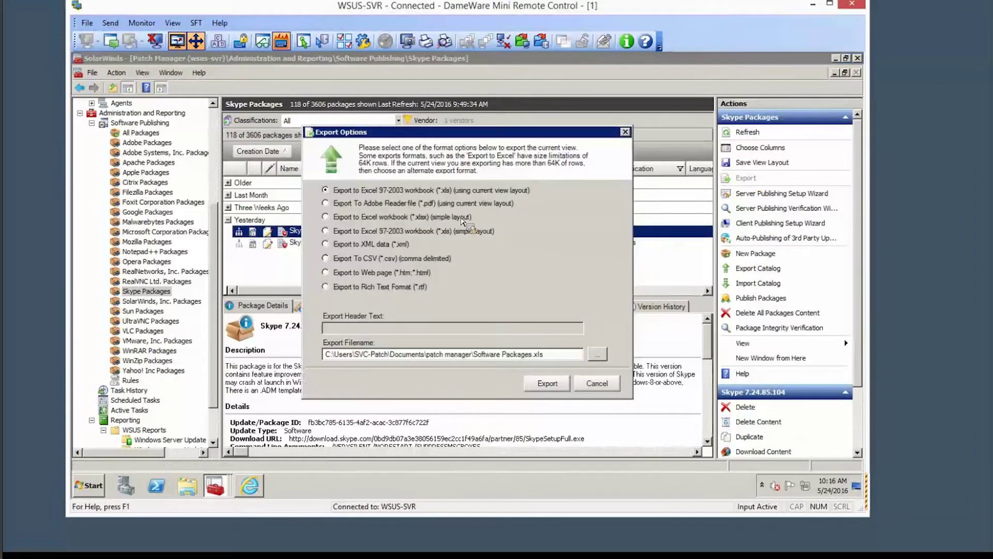
pyautogui.click(596, 383)
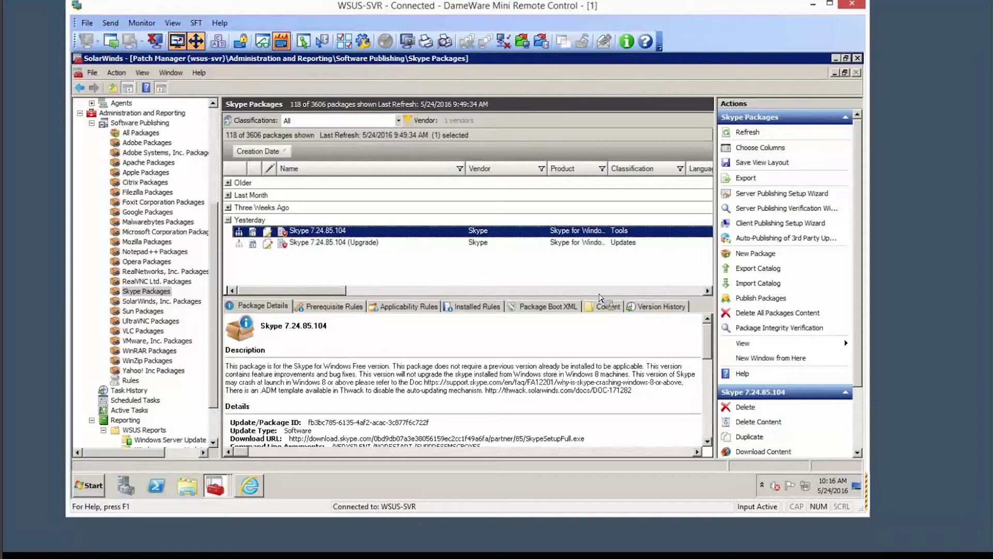
# Compare the package details of Skype 7.24.85.104 (Upgrade) with those of the full Skype 7.24.85.104 package
pyautogui.click(378, 243)
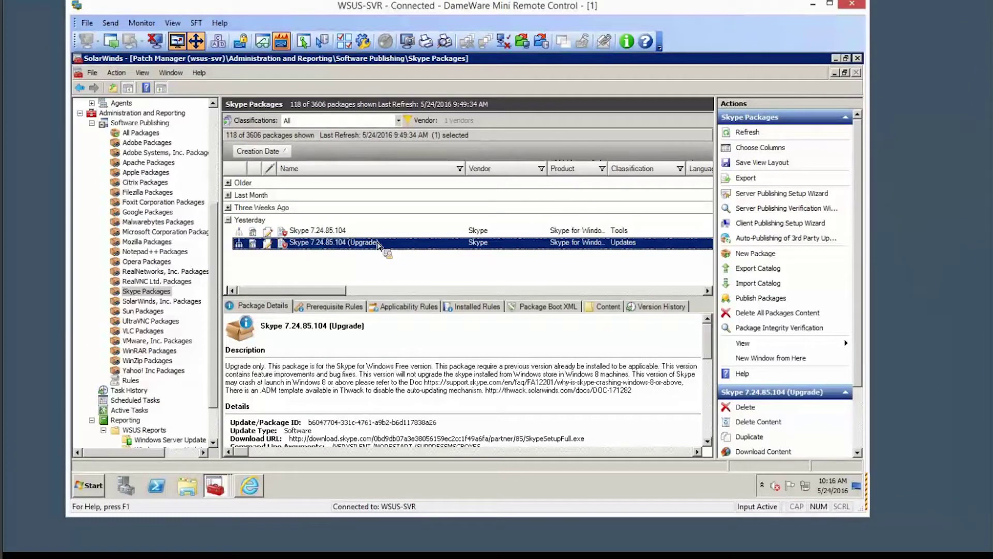
pyautogui.press('Up')
pyautogui.press('Down')
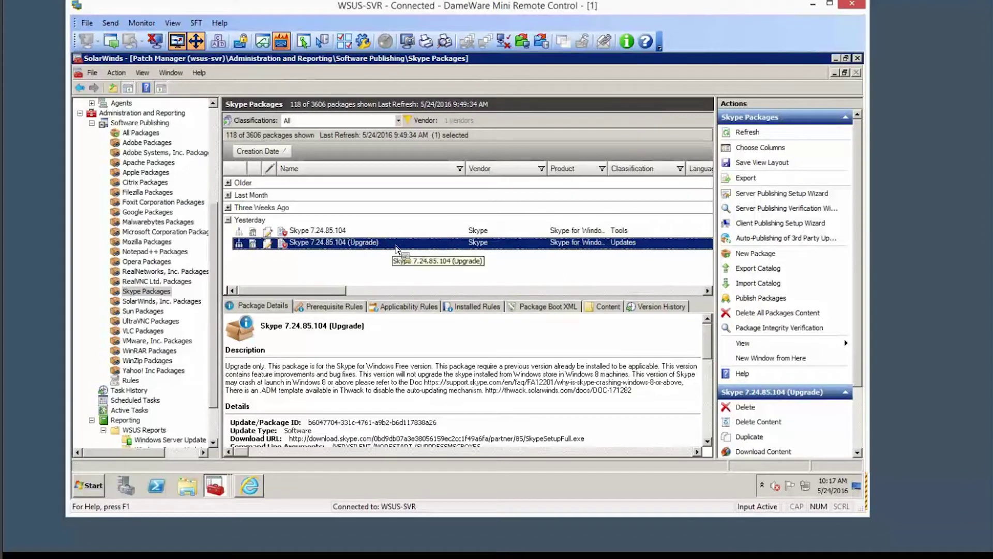
pyautogui.click(354, 232)
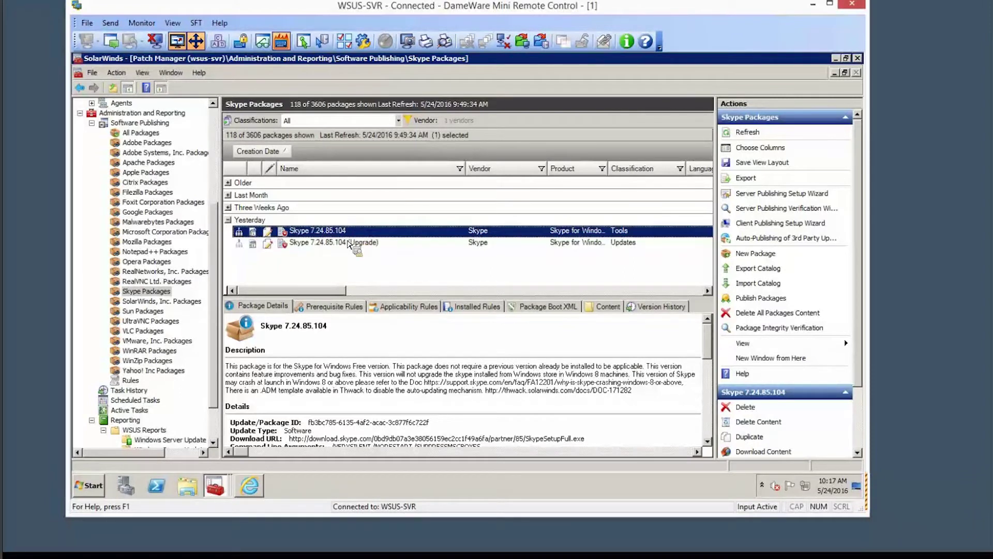
# Open the Skype 7.24.85.104 (Upgrade) package for editing and bring up the Package Boot Editor from its package selection page
pyautogui.rightClick(336, 244)
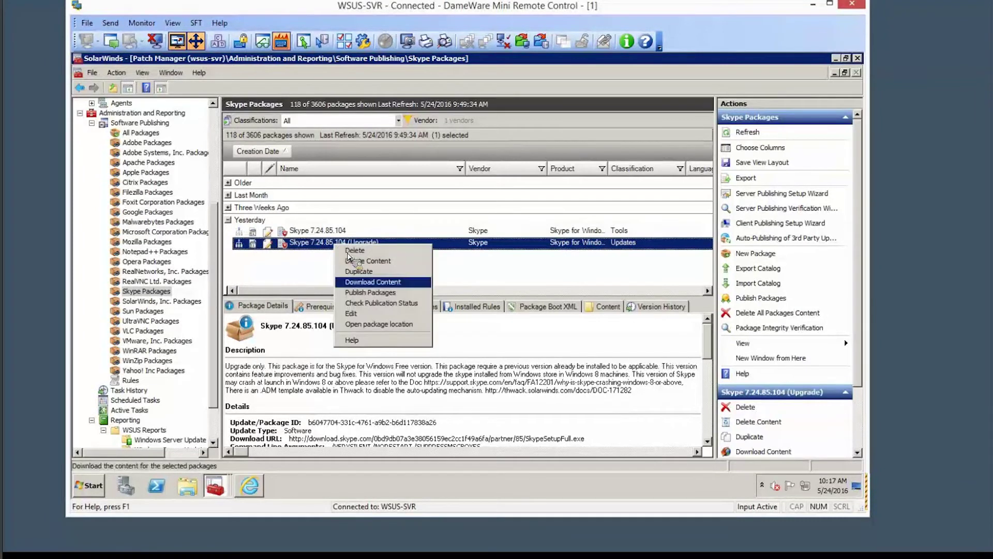
pyautogui.click(350, 313)
pyautogui.click(383, 307)
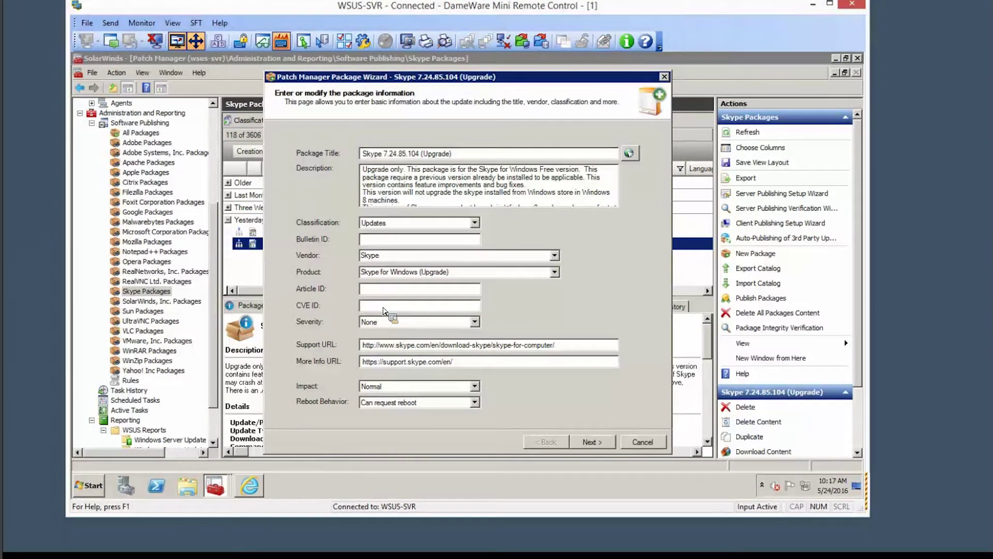
pyautogui.click(591, 442)
pyautogui.click(591, 442)
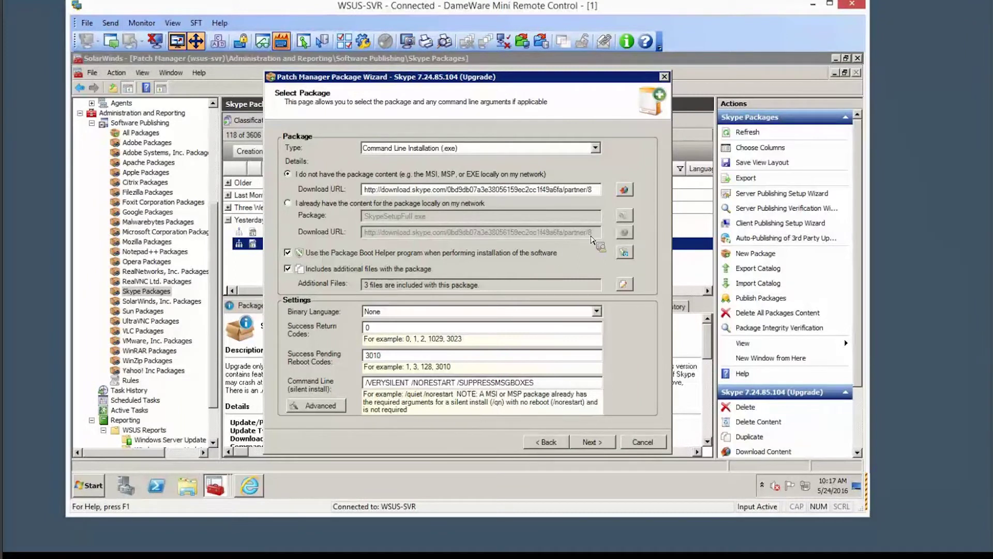
pyautogui.click(624, 255)
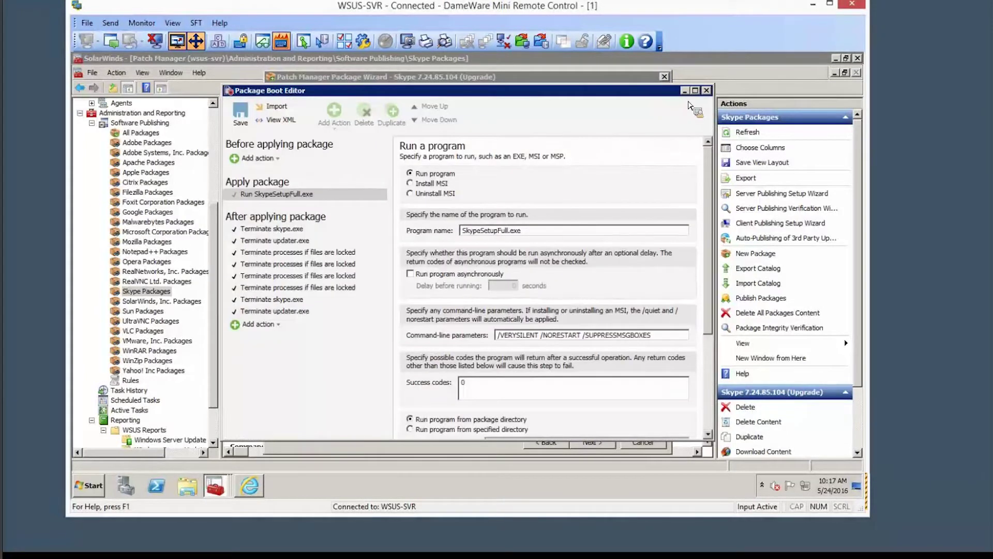
pyautogui.hotkey('alt', 'Tab')
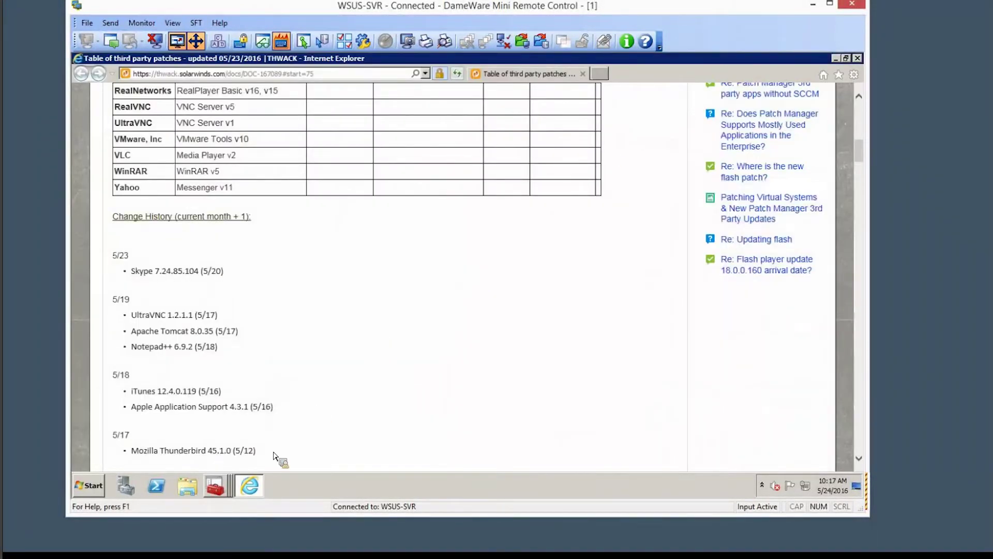
pyautogui.click(214, 485)
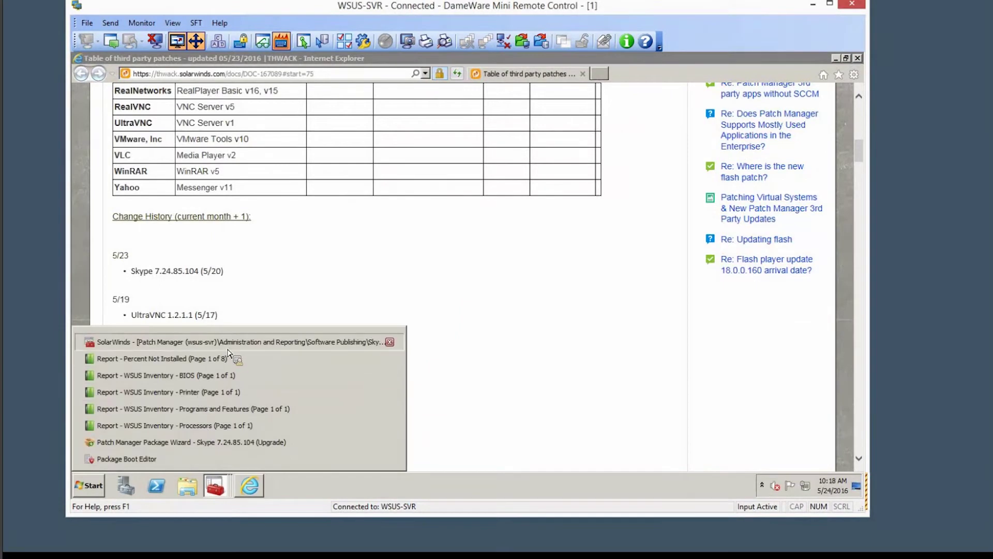
pyautogui.click(230, 342)
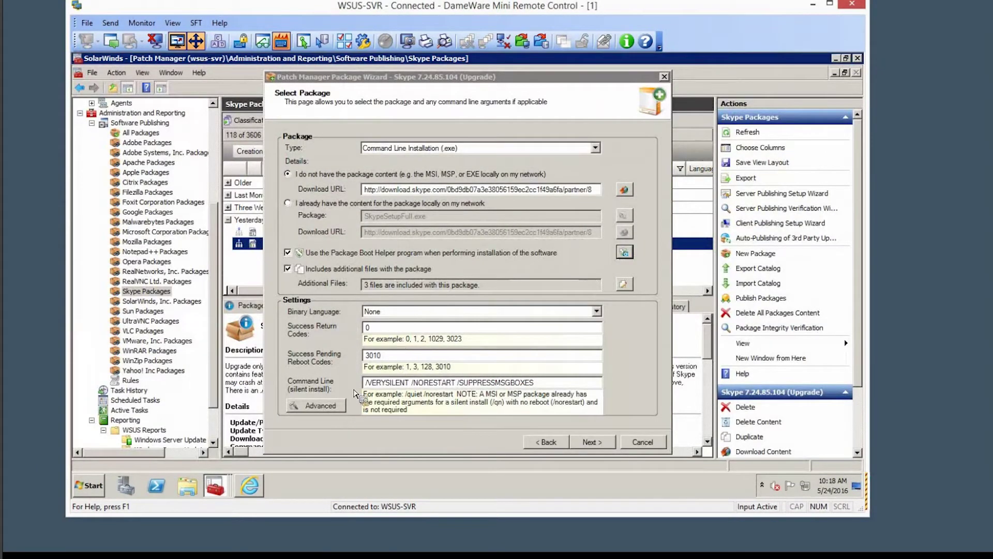
pyautogui.click(220, 480)
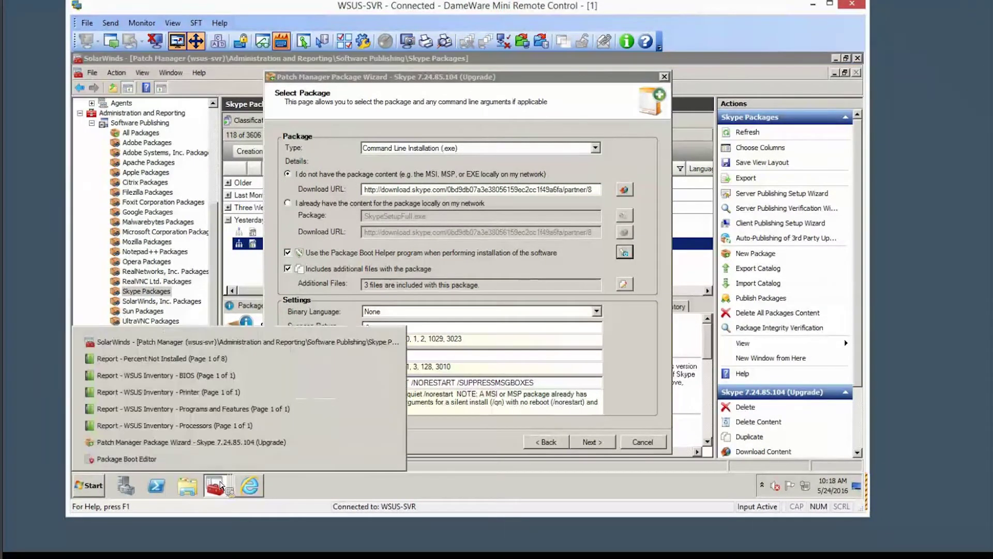
pyautogui.click(389, 457)
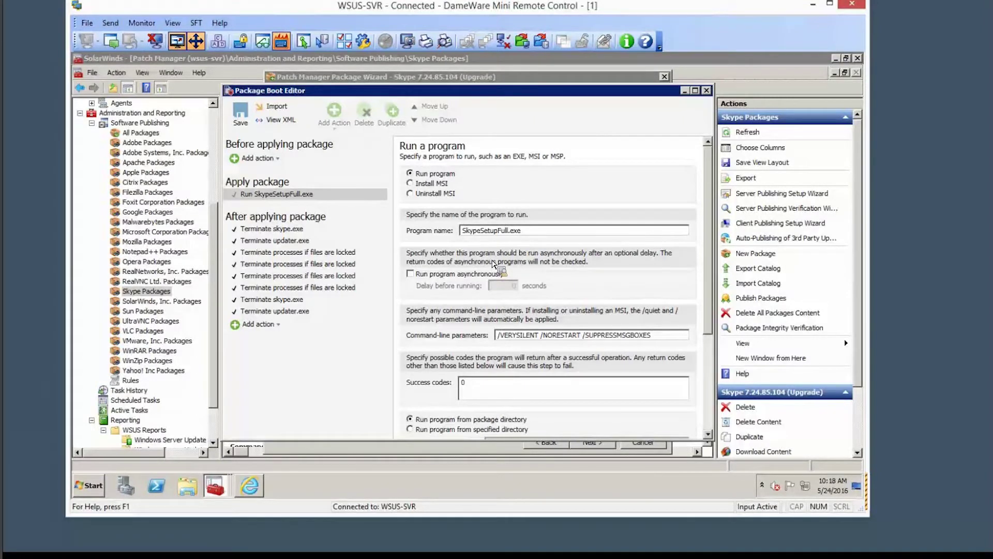
# Try the Uninstall MSI option for the SkypeSetupFull.exe action and inspect the first Terminate skype.exe action after the package is applied
pyautogui.click(413, 194)
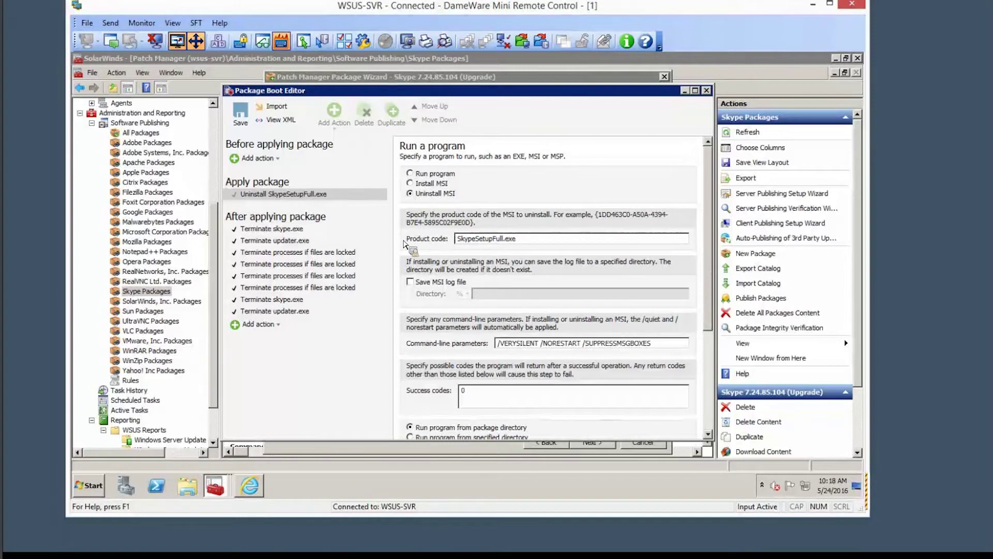
pyautogui.click(296, 231)
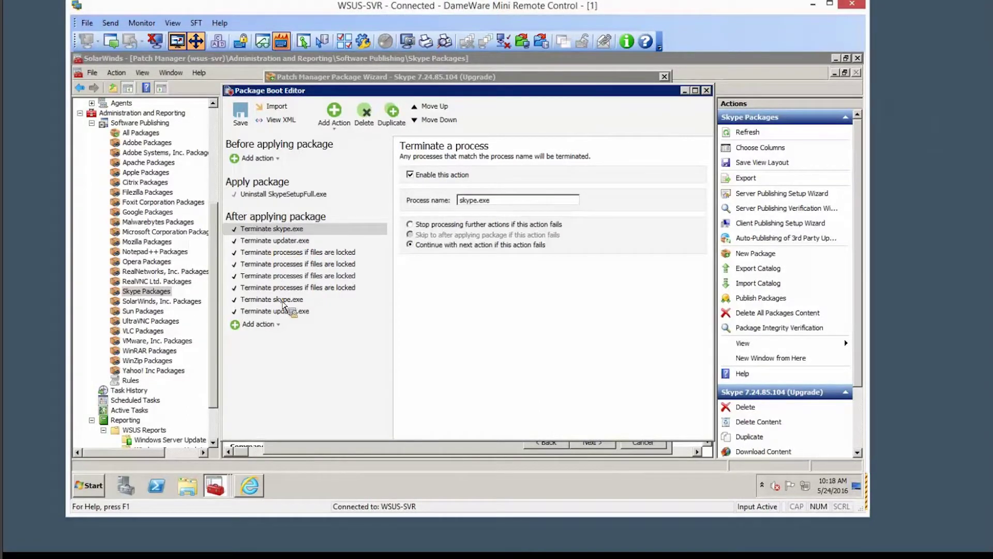
# Close the Package Boot Editor without saving and cancel the package wizard
pyautogui.click(707, 90)
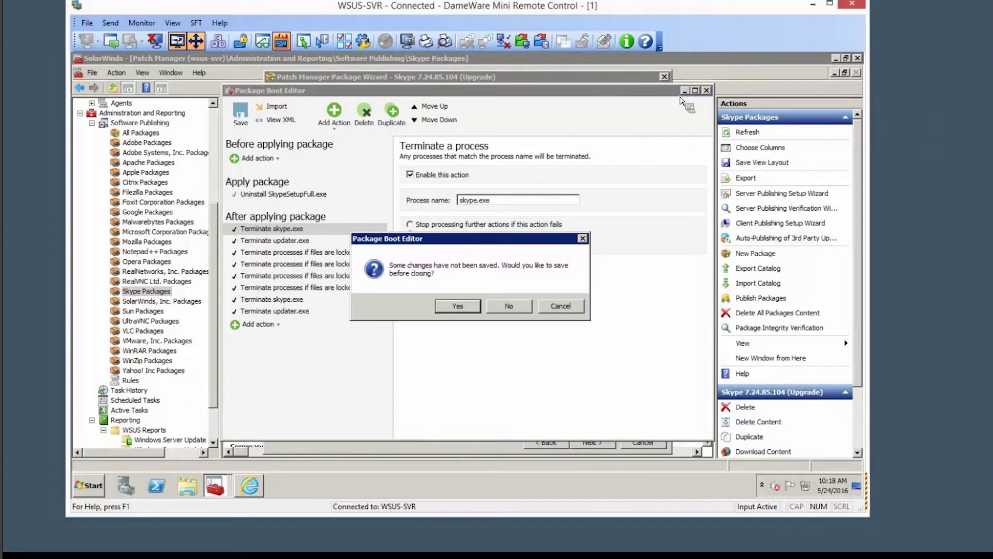
pyautogui.click(520, 302)
pyautogui.click(621, 443)
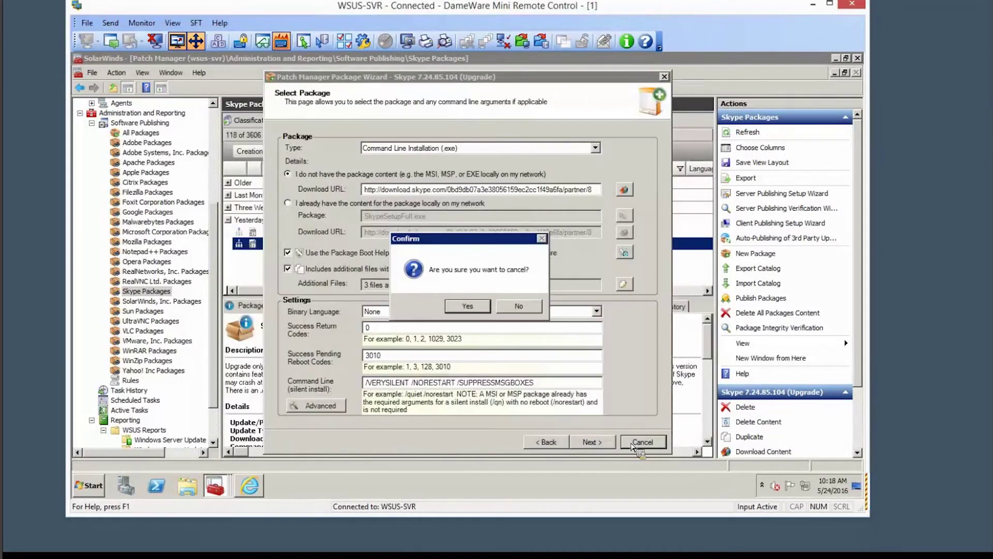
pyautogui.click(464, 306)
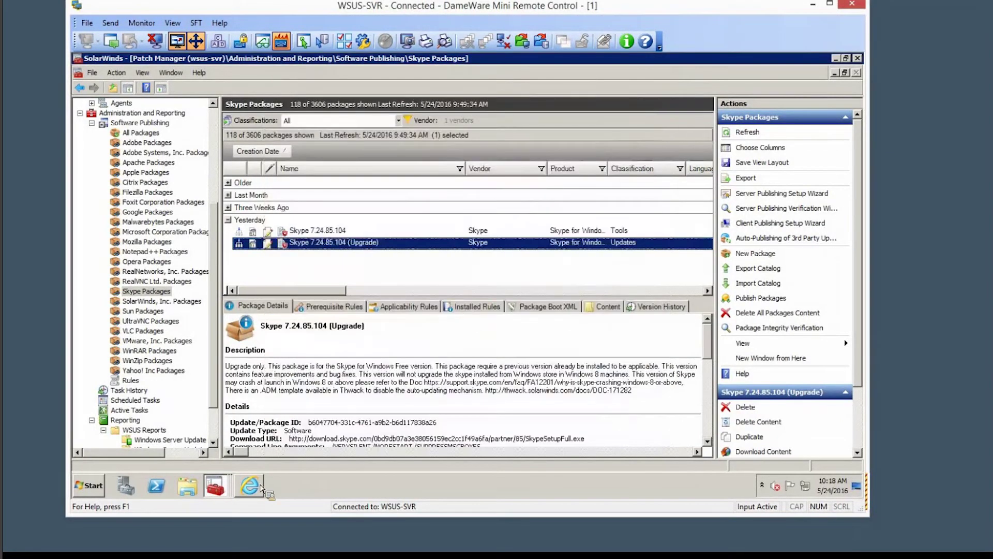
# View the Auto-Publishing of 3rd Party Updates scope with its WSUS server and product catalogs, and close it unchanged
pyautogui.click(216, 489)
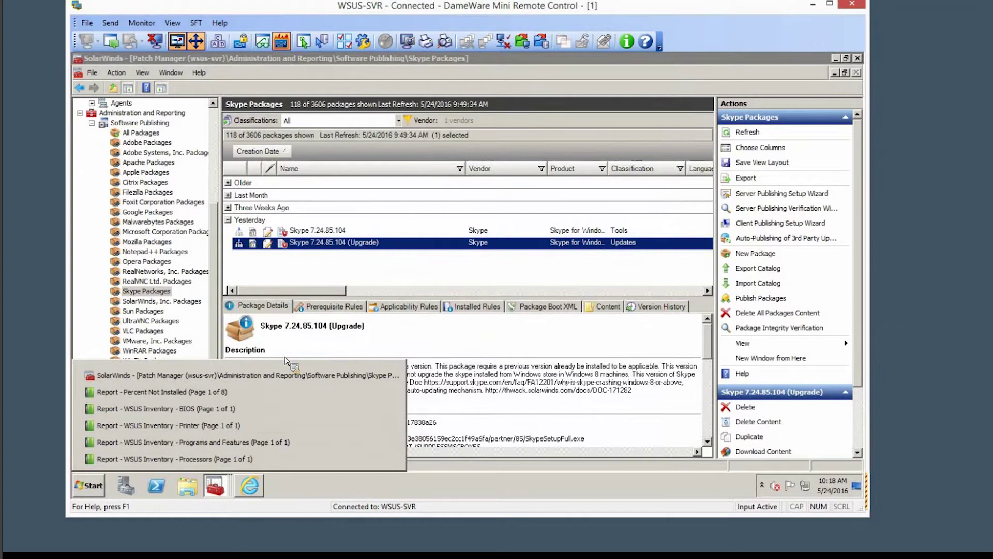
pyautogui.click(599, 279)
pyautogui.click(779, 239)
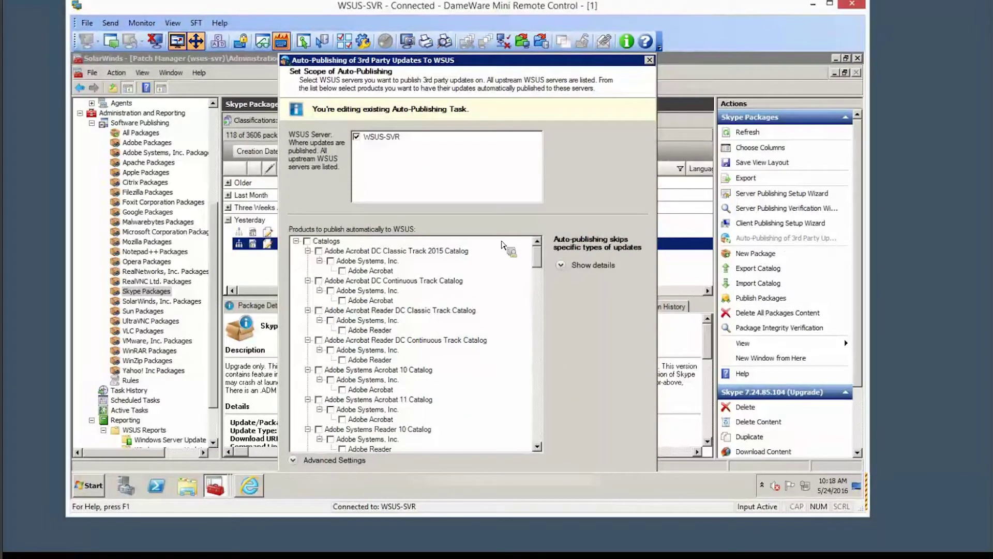
pyautogui.click(649, 60)
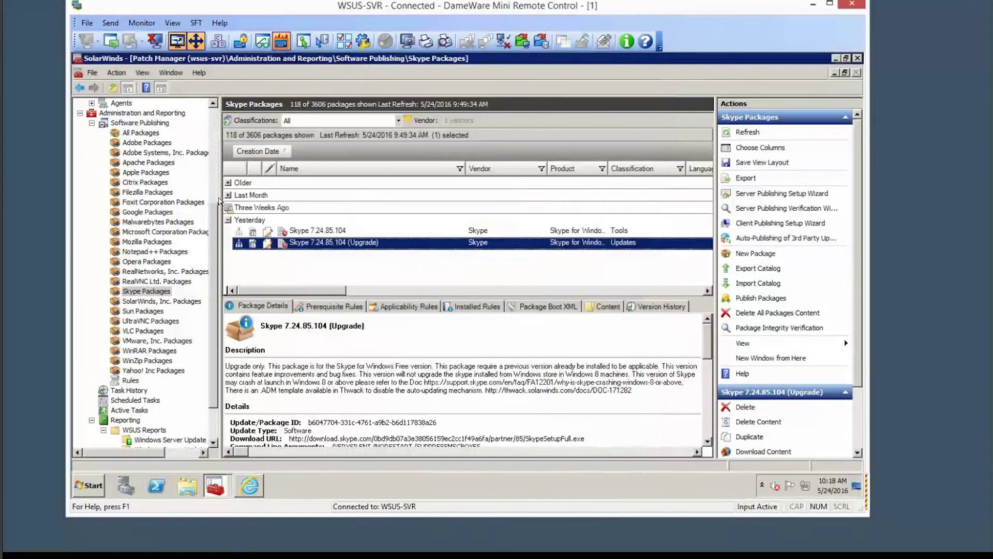
# View the 3rd Party Servers updates on WSUS-SVR and expand Computers and Groups down to the groups under All Computers
pyautogui.scroll(5, 209, 186)
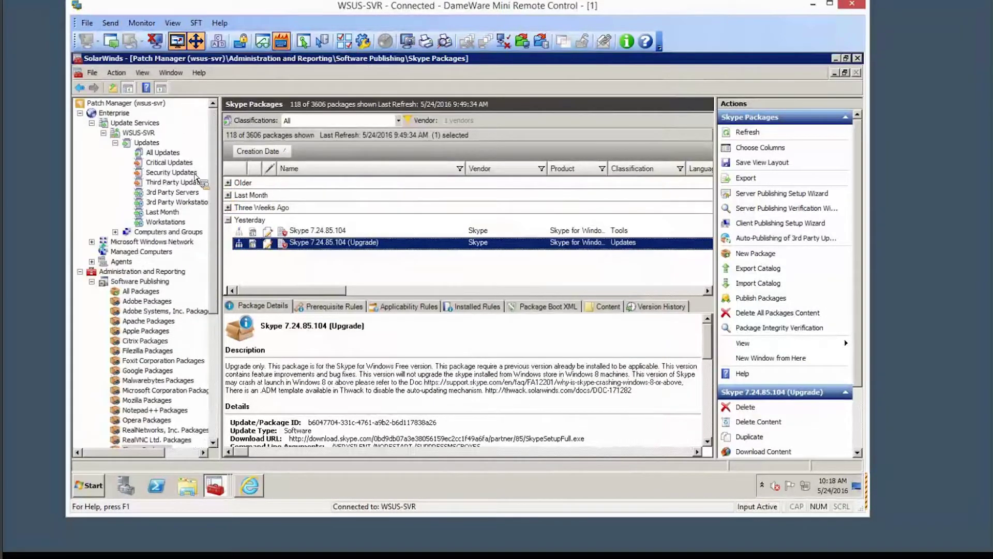
pyautogui.click(216, 486)
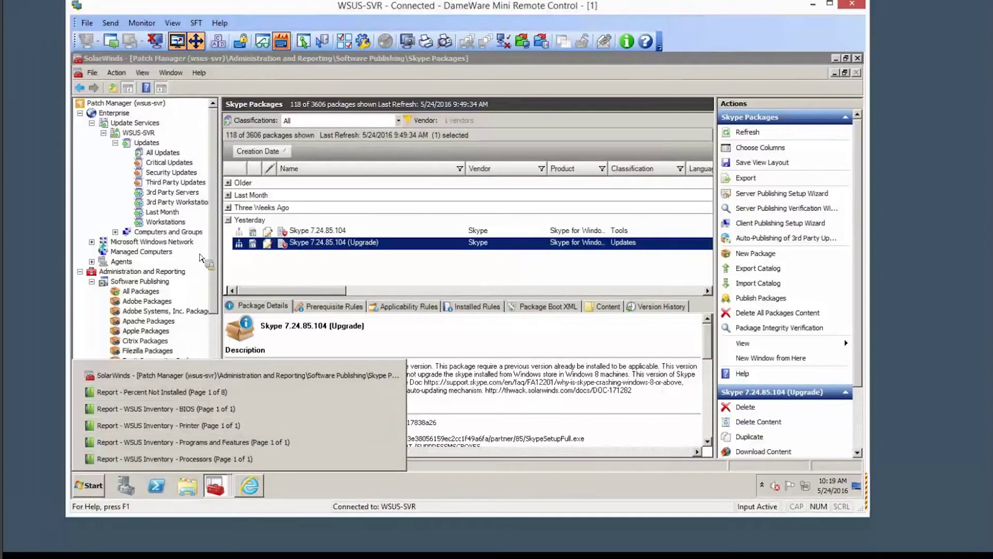
pyautogui.click(168, 193)
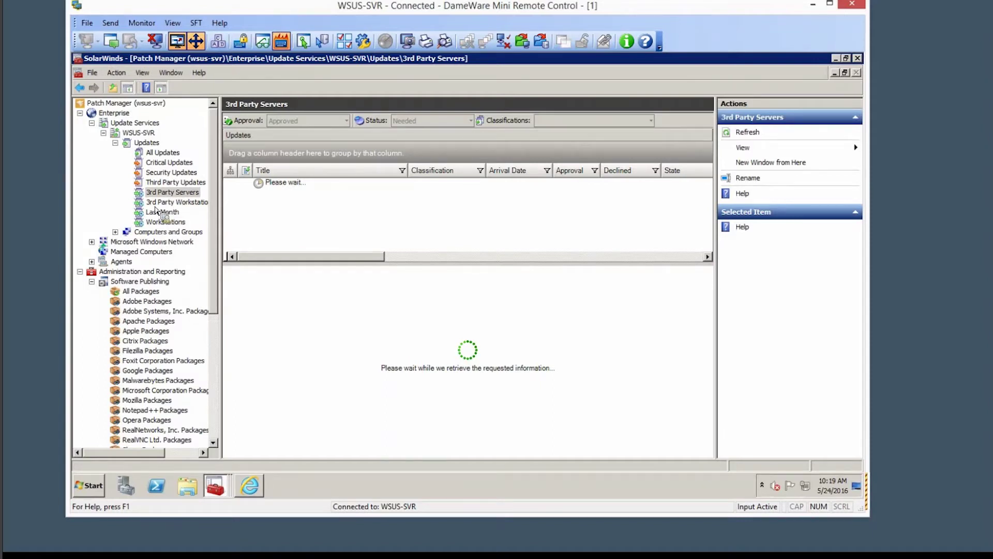
pyautogui.click(115, 232)
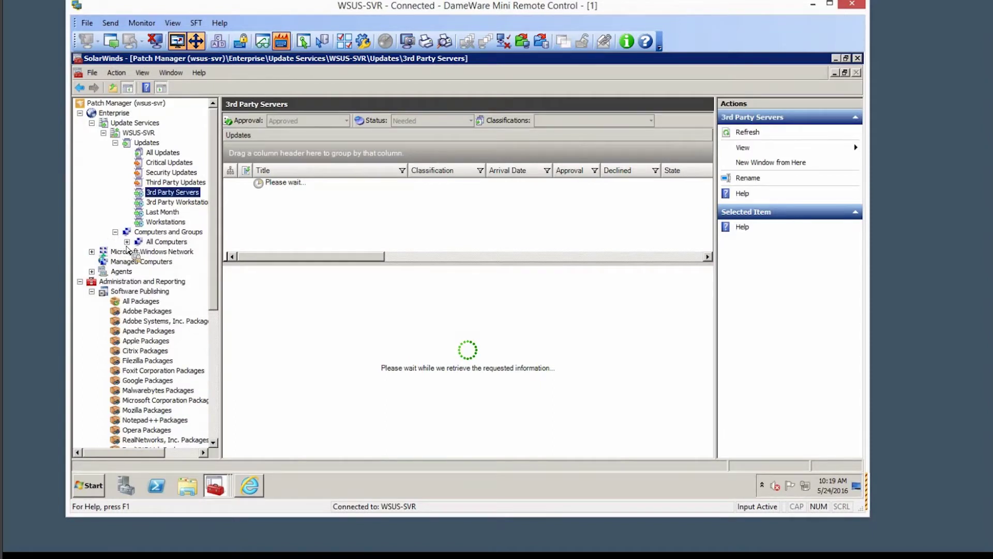
pyautogui.click(126, 241)
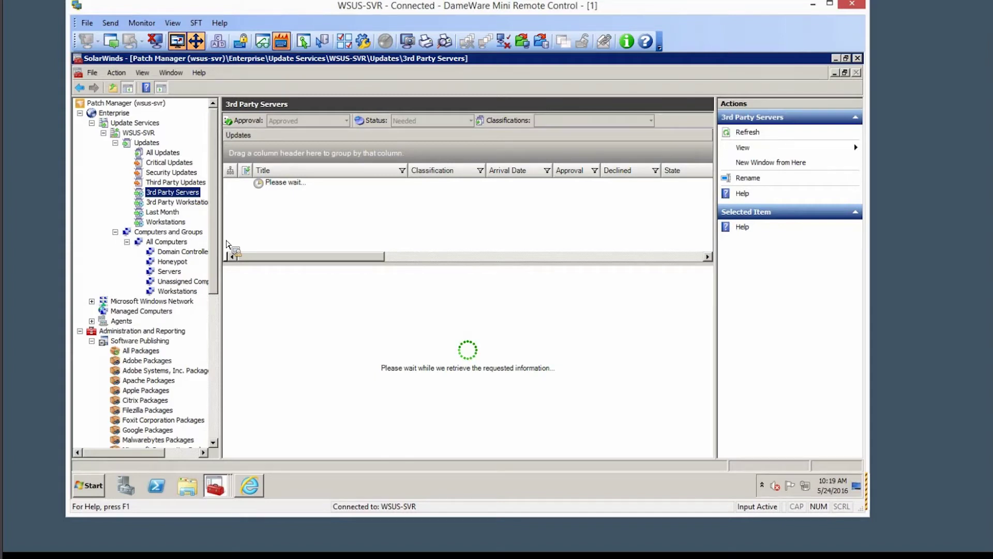
# View the properties of the Approve Server Fri scheduled task and cancel the Task Options Wizard without changes
pyautogui.scroll(-3, 216, 274)
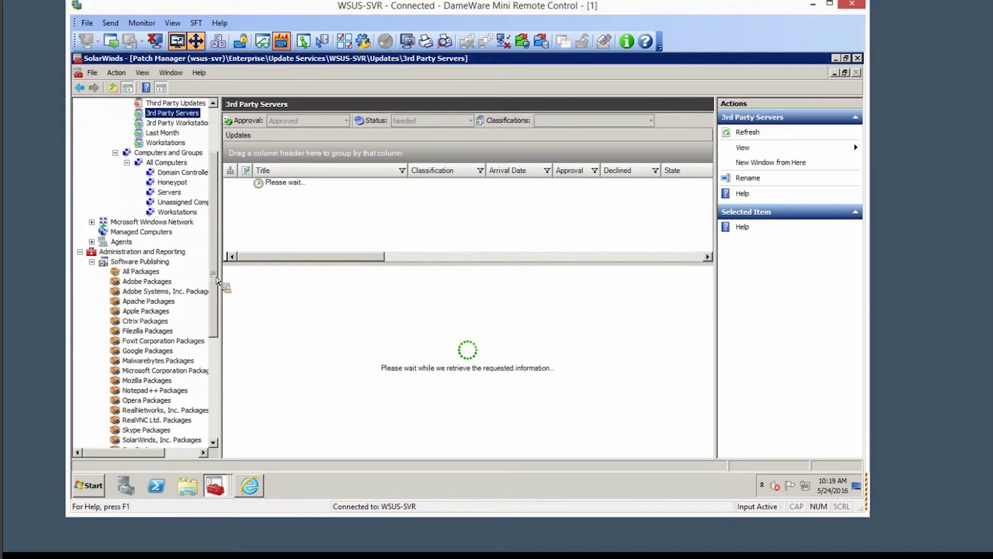
pyautogui.scroll(-5, 217, 289)
pyautogui.click(136, 400)
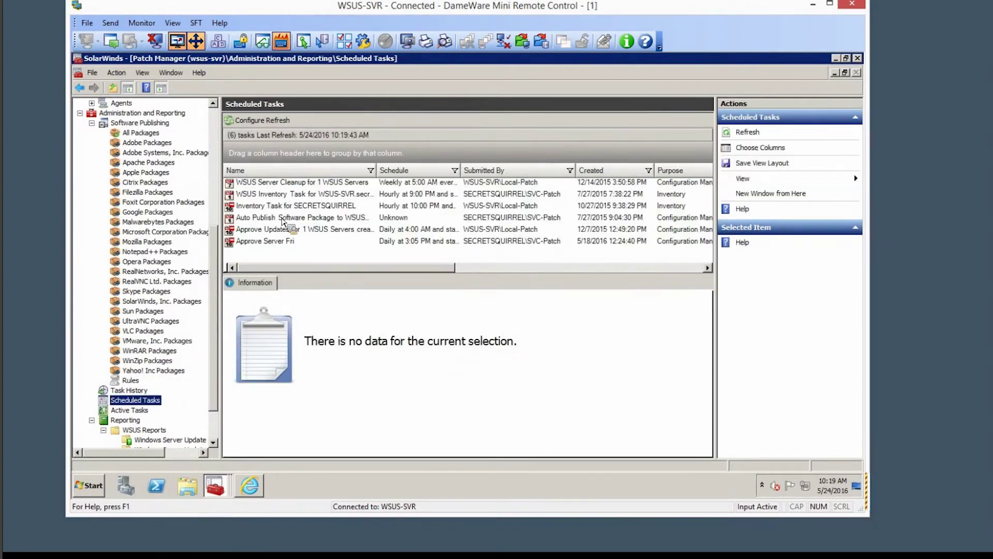
pyautogui.click(268, 242)
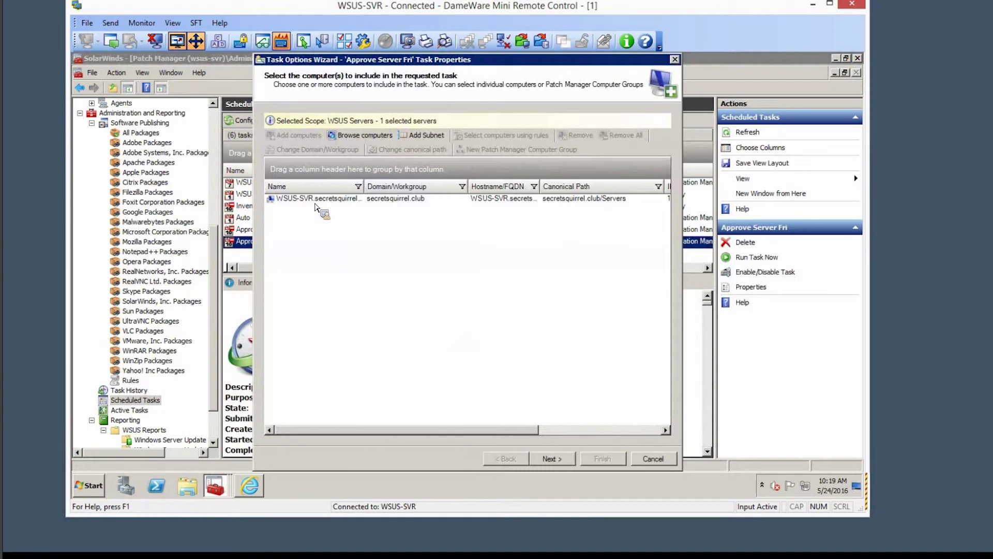
pyautogui.click(652, 459)
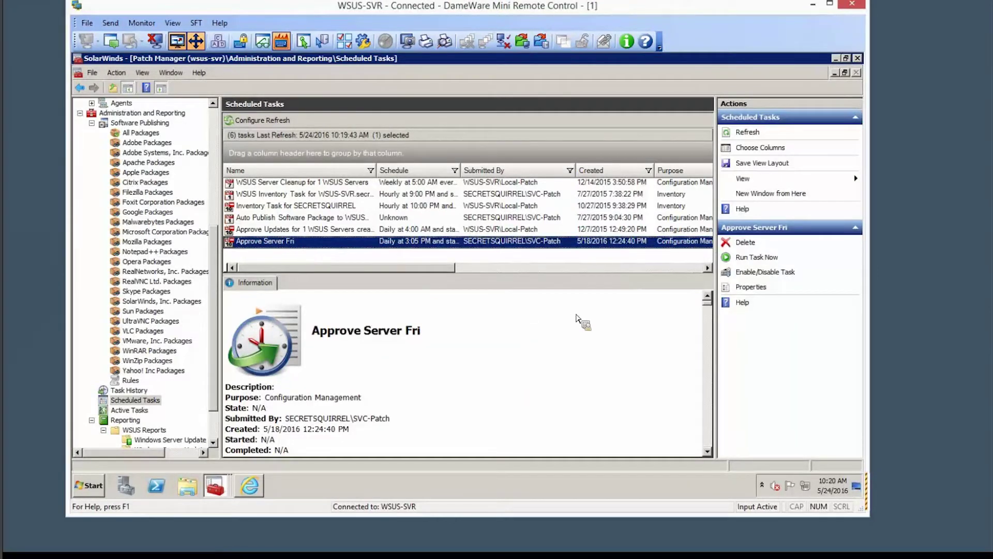
# Request Enable/Disable Task for the Approve Server Fri scheduled task and decline the confirmation
pyautogui.rightClick(274, 241)
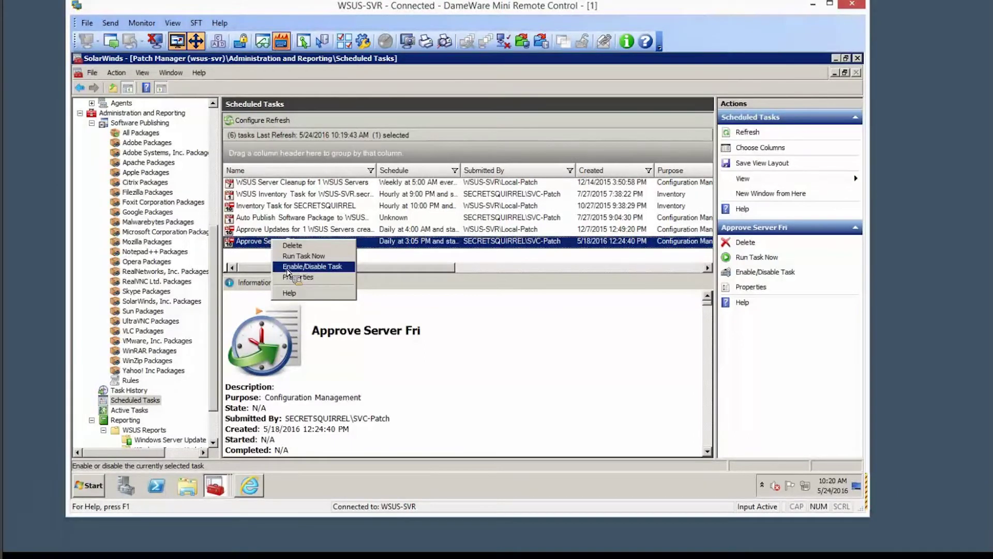
pyautogui.click(287, 266)
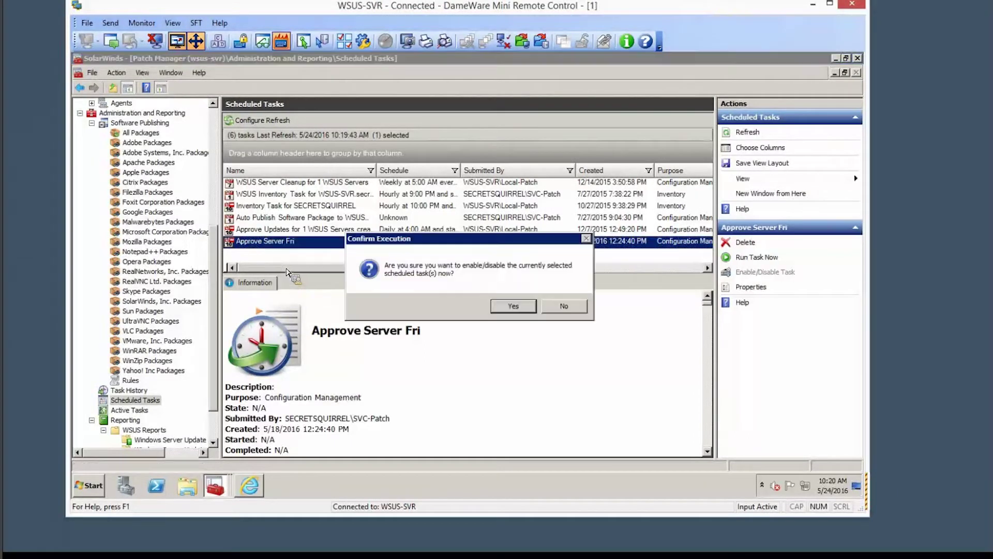
pyautogui.click(562, 313)
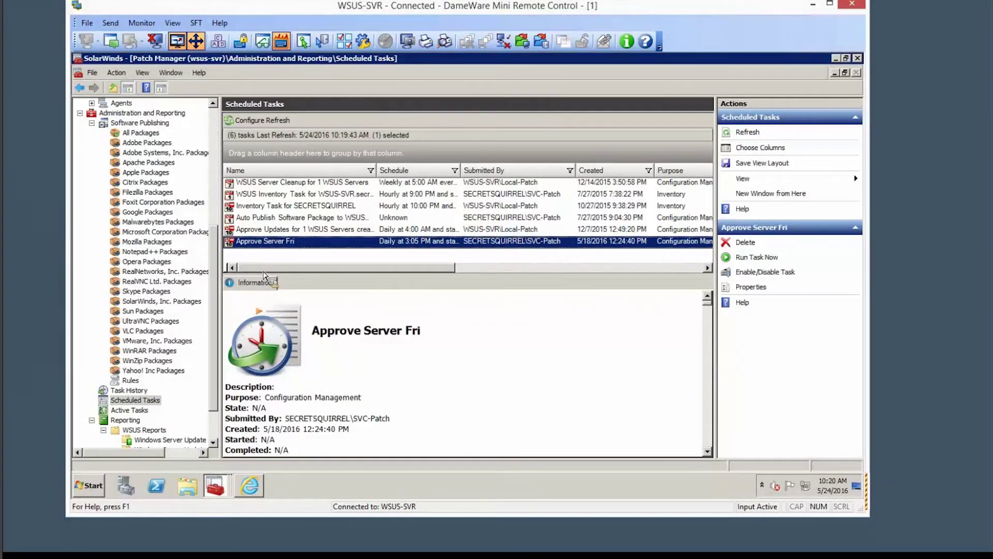
# Bring up the WSUS Inventory - BIOS report, group it by BIOS Manufacturer and expand all the manufacturer groups
pyautogui.click(213, 126)
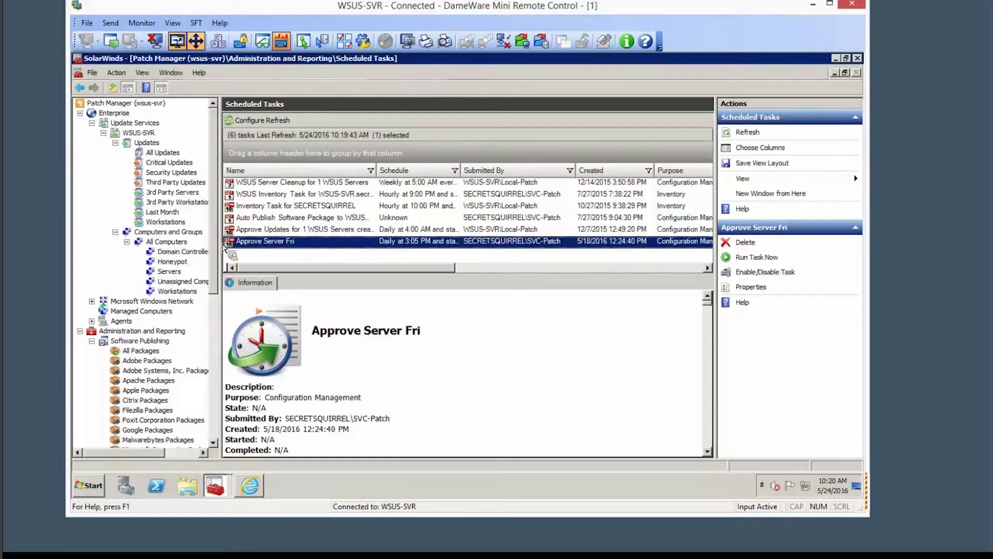
pyautogui.scroll(-2, 211, 261)
pyautogui.scroll(-5, 211, 262)
pyautogui.click(219, 486)
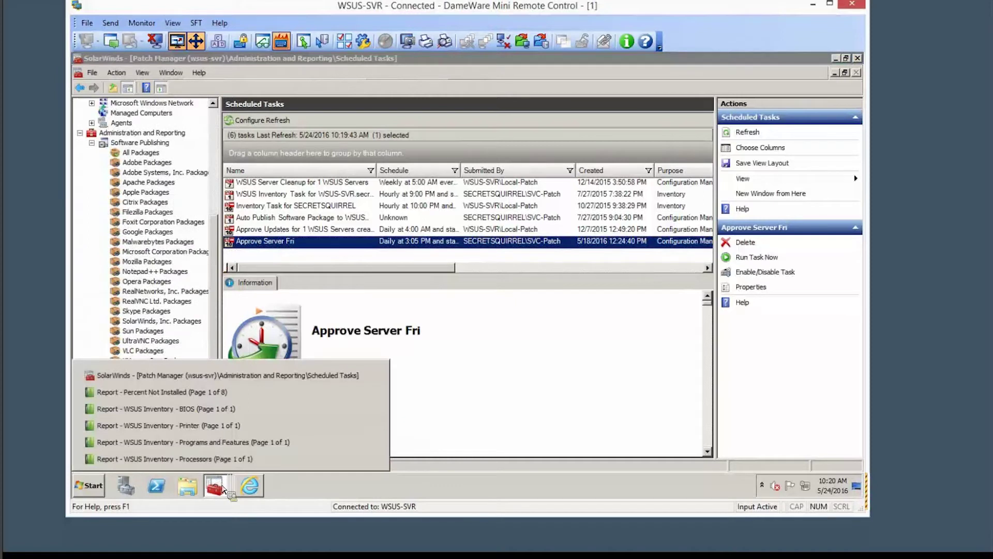
pyautogui.click(226, 409)
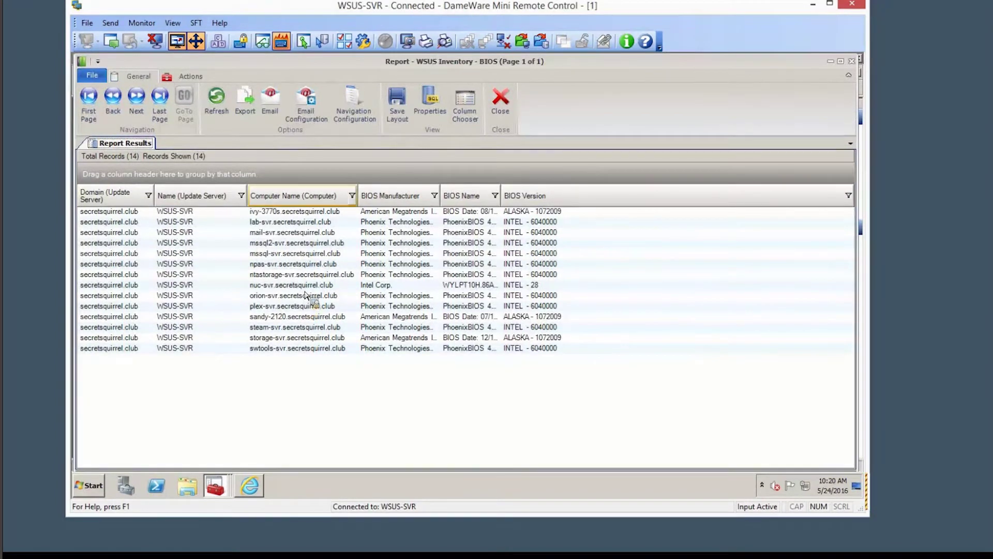
pyautogui.moveTo(392, 196); pyautogui.dragTo(306, 177)
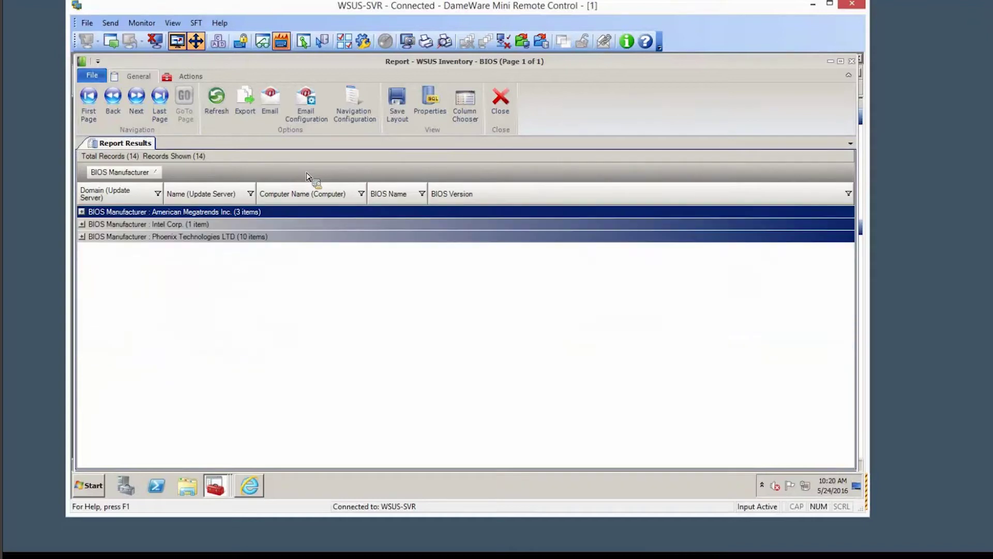
pyautogui.click(82, 236)
pyautogui.click(83, 224)
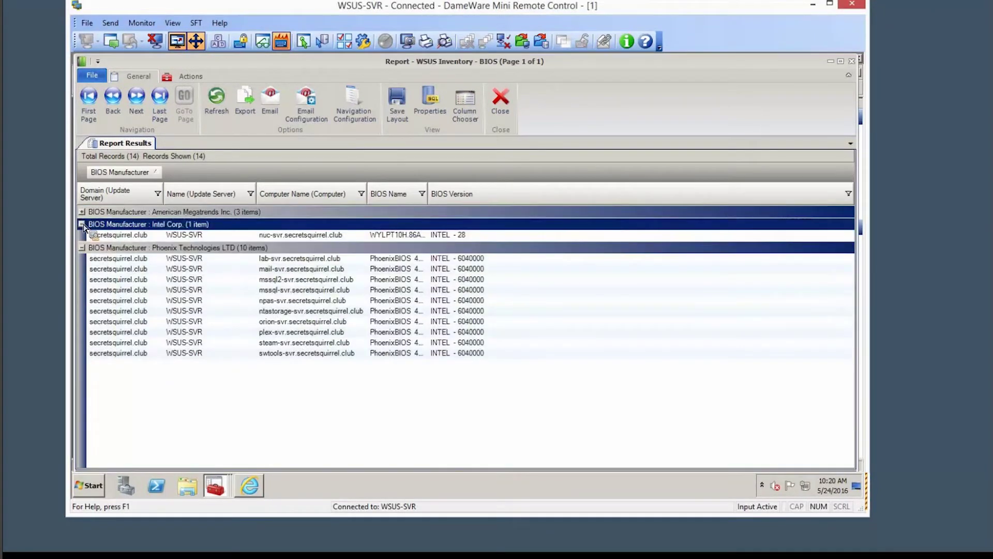
pyautogui.click(82, 213)
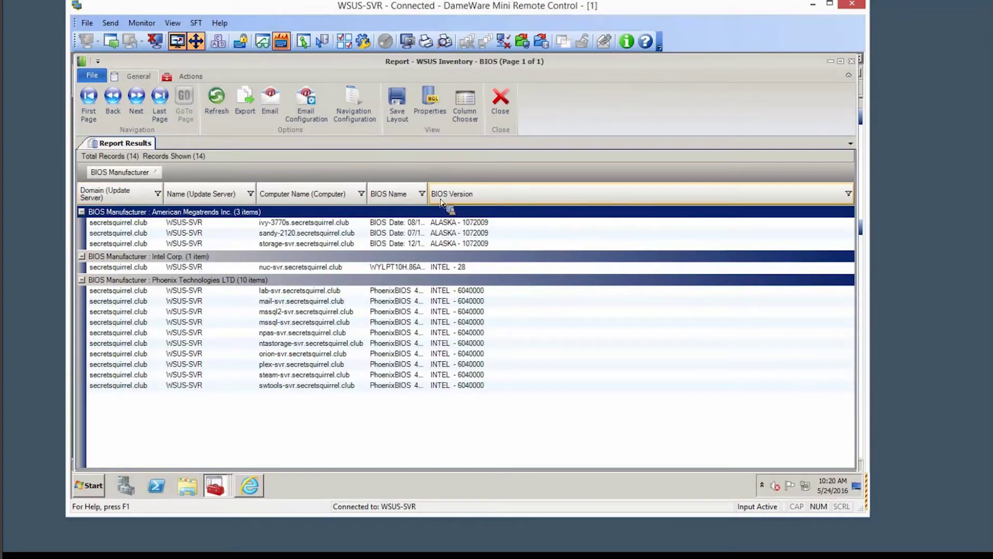
# Add BIOS Version as a second grouping level, inspect the INTEL - 28 entry under Intel Corp., and close the BIOS report
pyautogui.moveTo(449, 200); pyautogui.dragTo(445, 178)
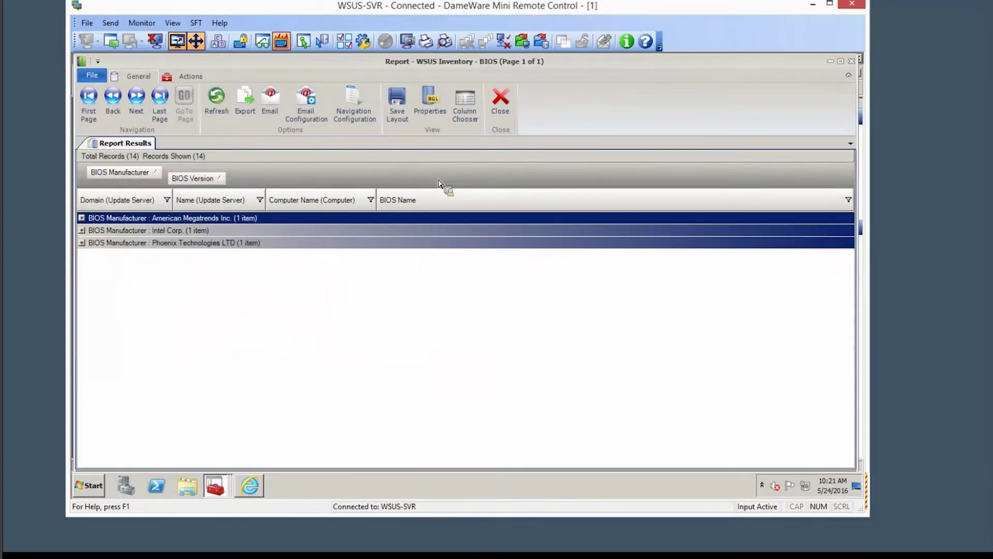
pyautogui.click(81, 218)
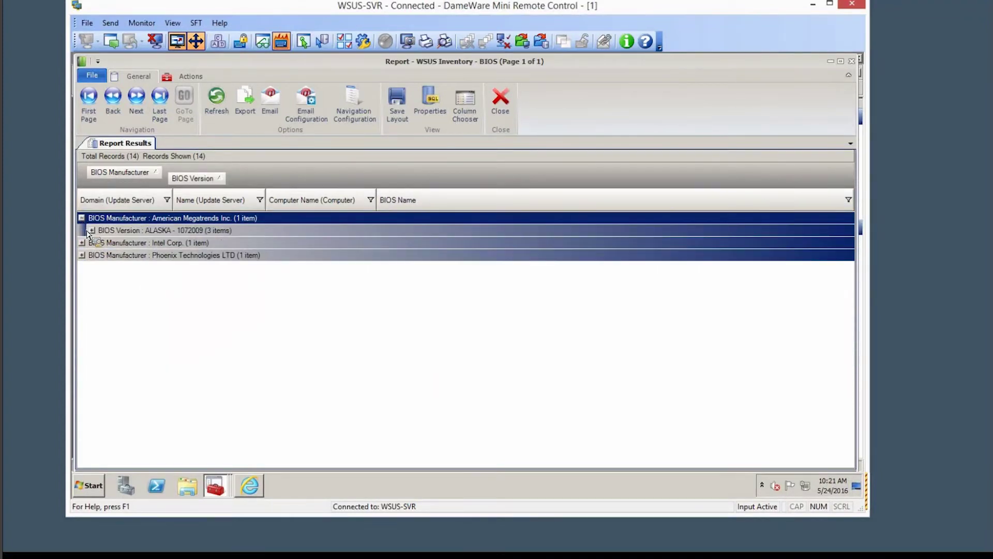
pyautogui.click(82, 242)
pyautogui.click(92, 255)
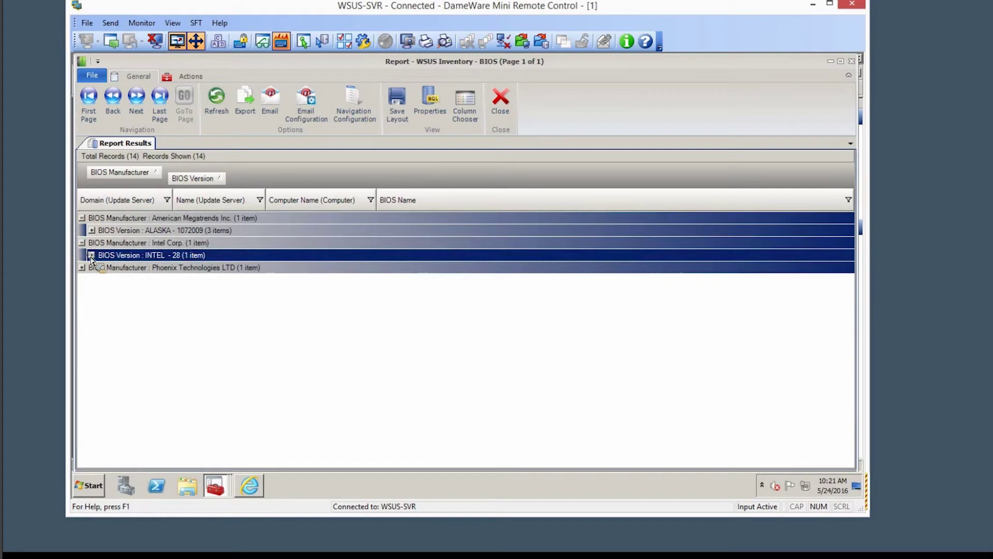
pyautogui.click(92, 256)
pyautogui.click(82, 279)
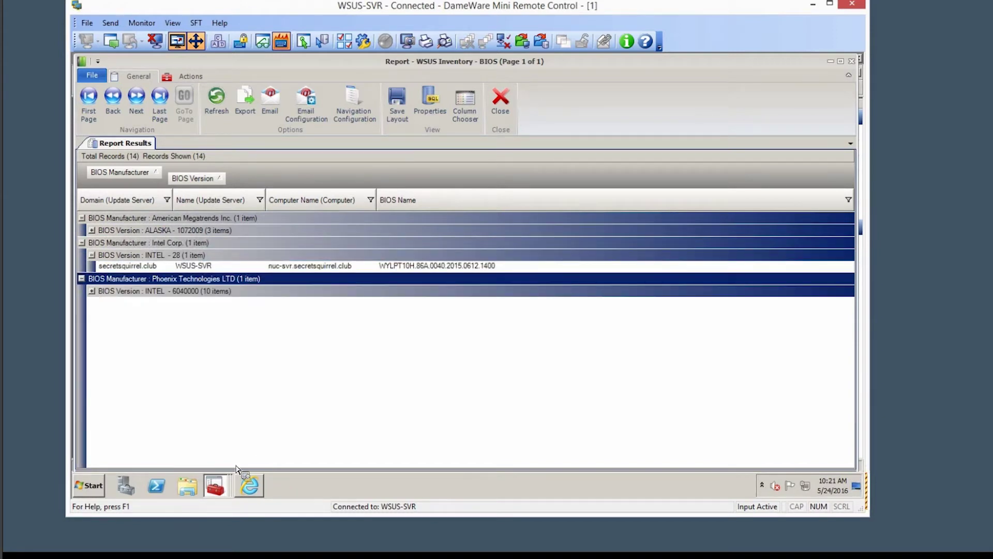
pyautogui.click(851, 61)
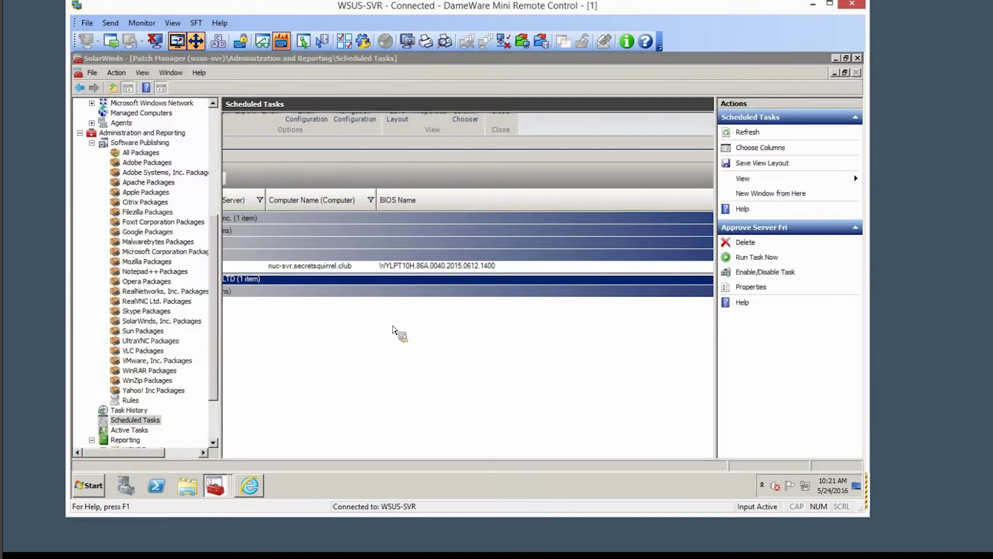
# Open the Windows Server Update Services report list within WSUS Reports
pyautogui.click(126, 439)
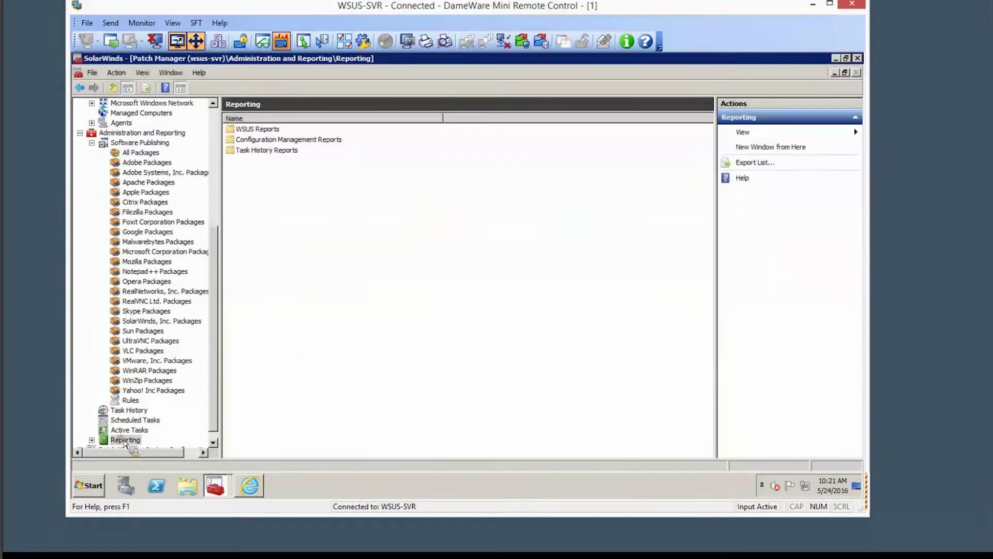
pyautogui.doubleClick(278, 131)
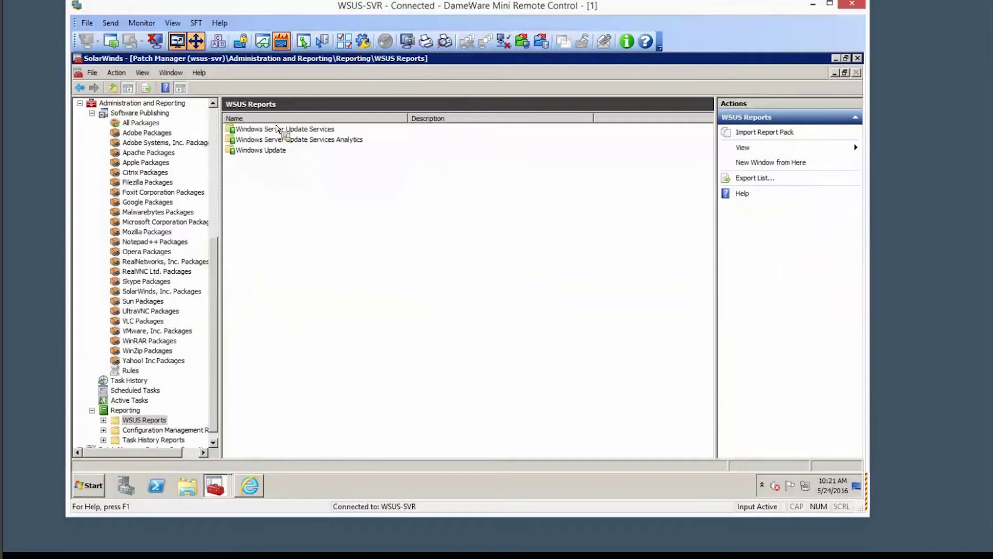
pyautogui.doubleClick(278, 130)
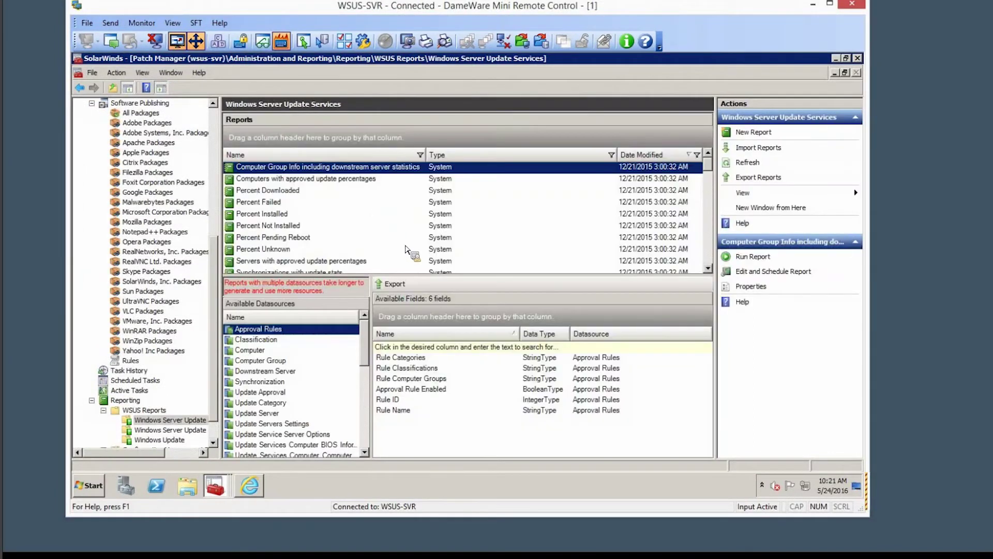
# Look through the available reports from the percentage reports past the WSUS Inventory ones to WSUS Server Computer Group Info
pyautogui.click(285, 215)
pyautogui.press('Down')
pyautogui.press('Down')
pyautogui.press('Down')
pyautogui.press('Down')
pyautogui.press('Down')
pyautogui.press('Down')
pyautogui.press('Down')
pyautogui.press('Down')
pyautogui.press('Down')
pyautogui.press('Down')
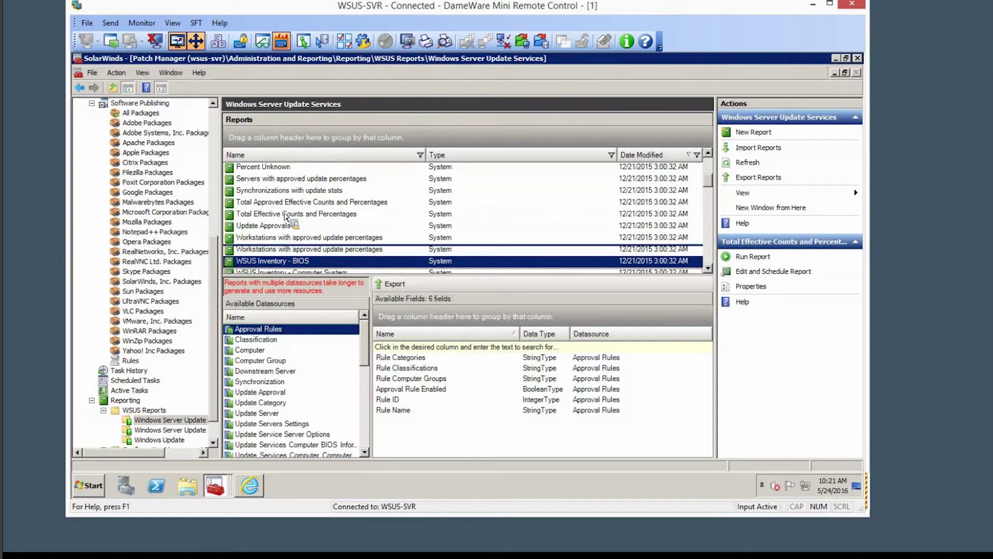
pyautogui.press('Down')
pyautogui.press('Down')
pyautogui.press('Down')
pyautogui.press('Down')
pyautogui.press('Down')
pyautogui.press('Down')
pyautogui.press('Down')
pyautogui.press('Down')
pyautogui.press('Down')
pyautogui.press('Down')
pyautogui.press('Down')
pyautogui.press('Down')
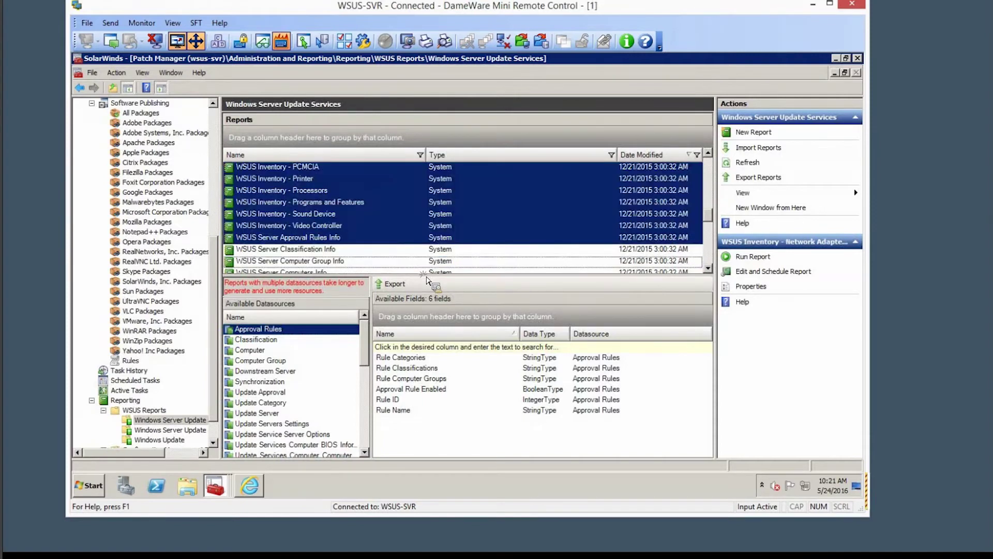
pyautogui.click(403, 215)
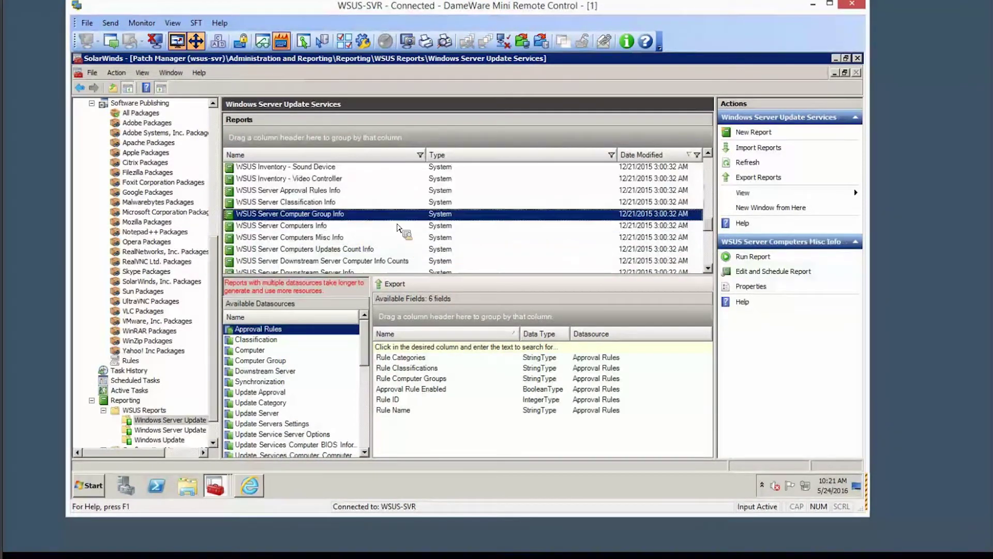
# Group the WSUS Inventory - Printer report by printer name, inspect the Canon MX340 series Printer entry, and close the report
pyautogui.click(230, 485)
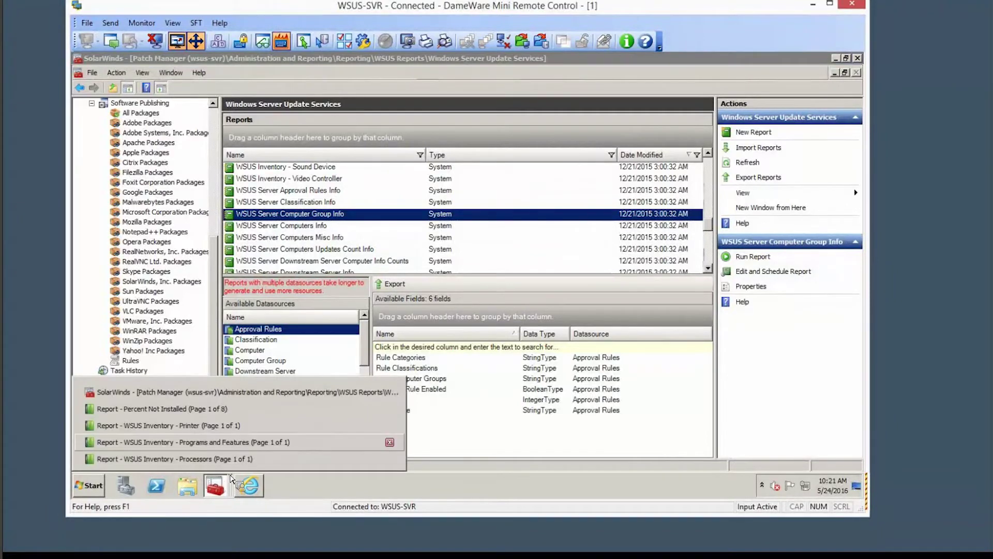
pyautogui.click(261, 425)
pyautogui.moveTo(394, 204); pyautogui.dragTo(365, 174)
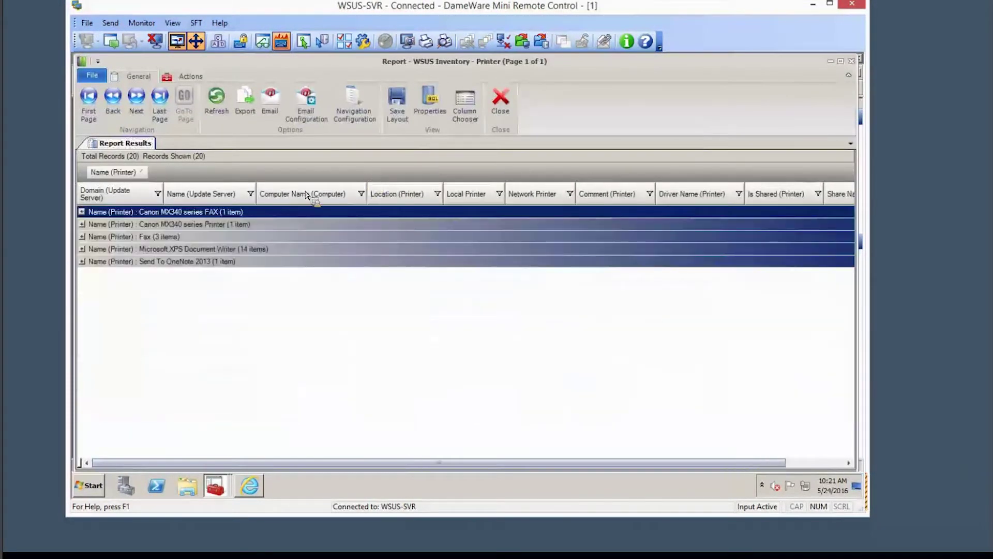
pyautogui.click(83, 225)
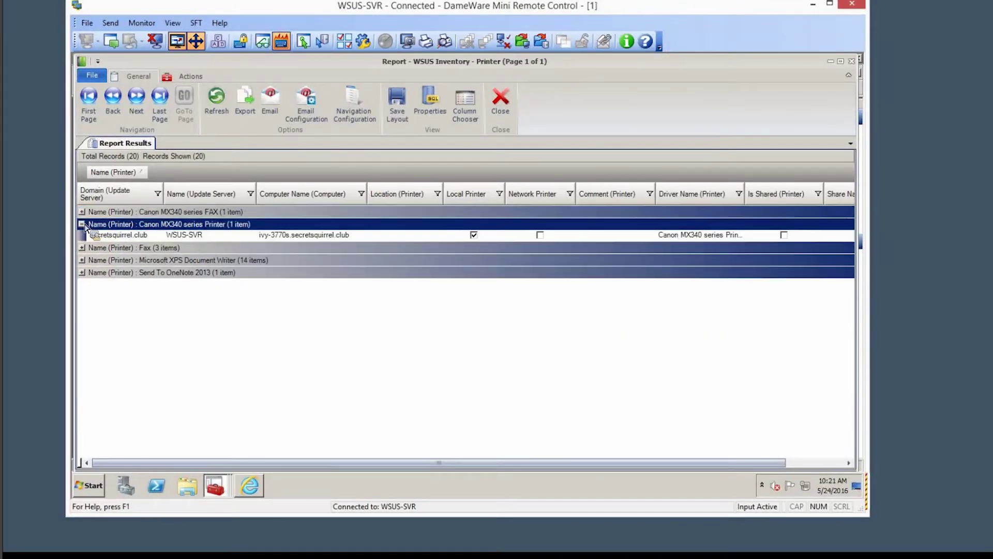
pyautogui.click(118, 236)
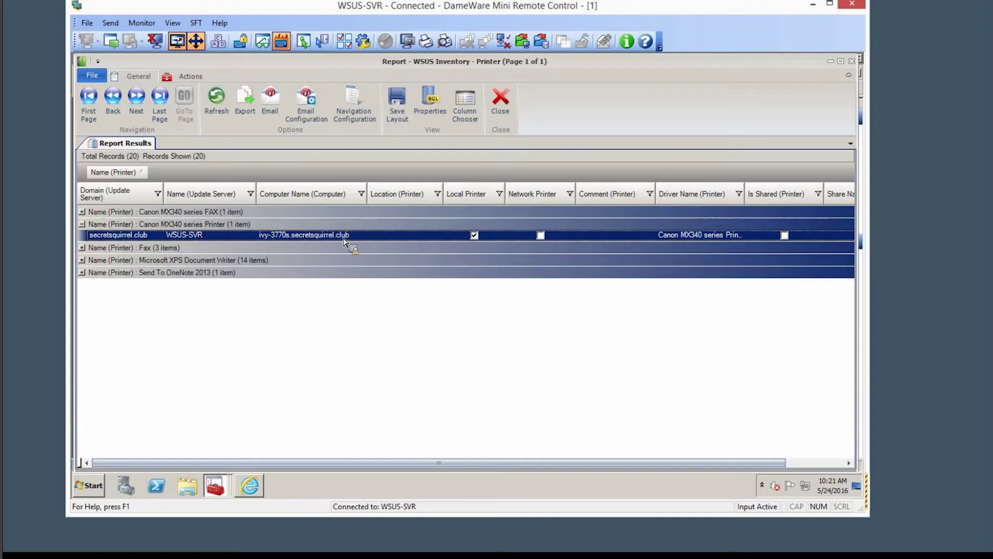
pyautogui.click(853, 63)
# Bring up the WSUS Inventory - Programs and Features report and move the Program Publisher column directly before Computer Name
pyautogui.moveTo(222, 487)
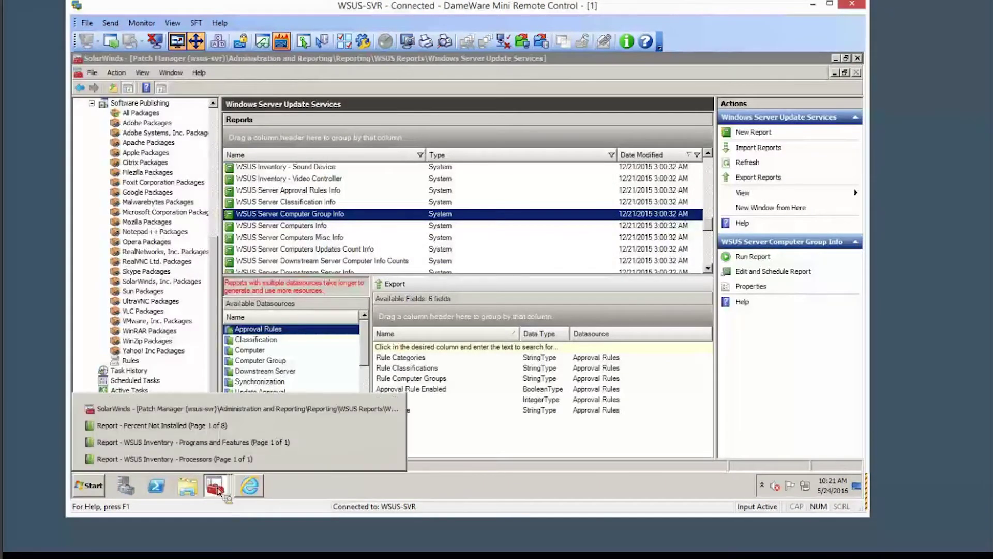
pyautogui.click(231, 446)
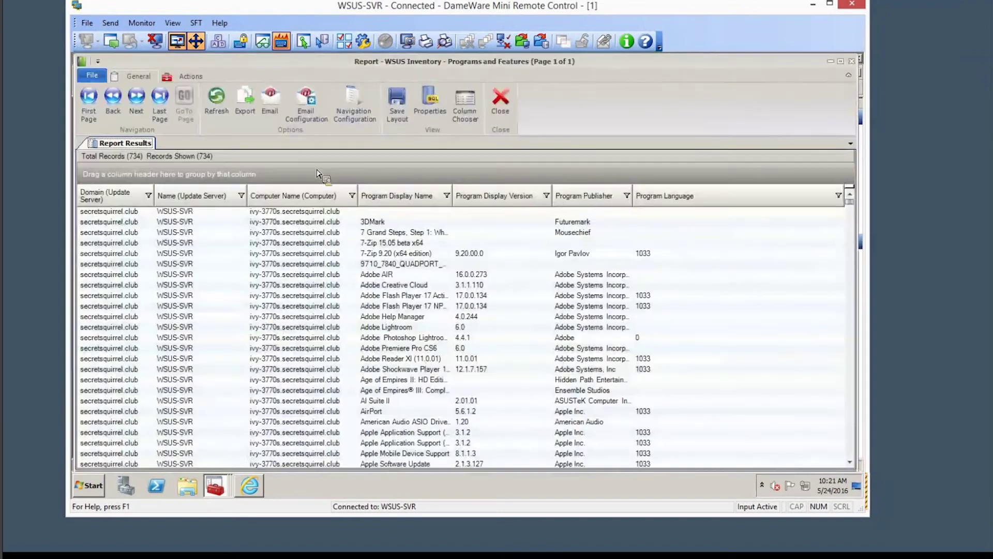
pyautogui.moveTo(558, 198); pyautogui.dragTo(489, 176)
pyautogui.moveTo(126, 226); pyautogui.dragTo(255, 195)
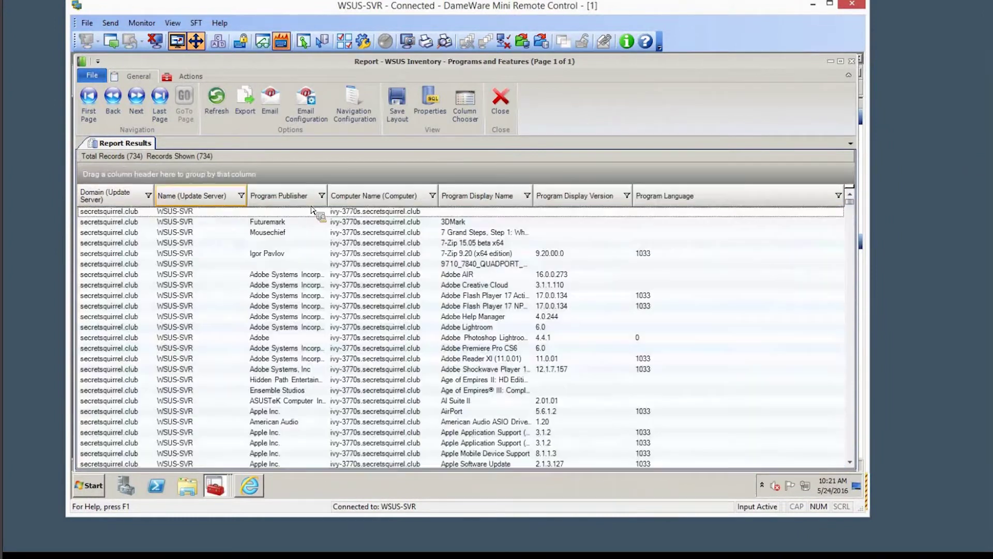
# Check the report's email configuration and export format options without applying either, and close the Programs and Features report
pyautogui.click(305, 103)
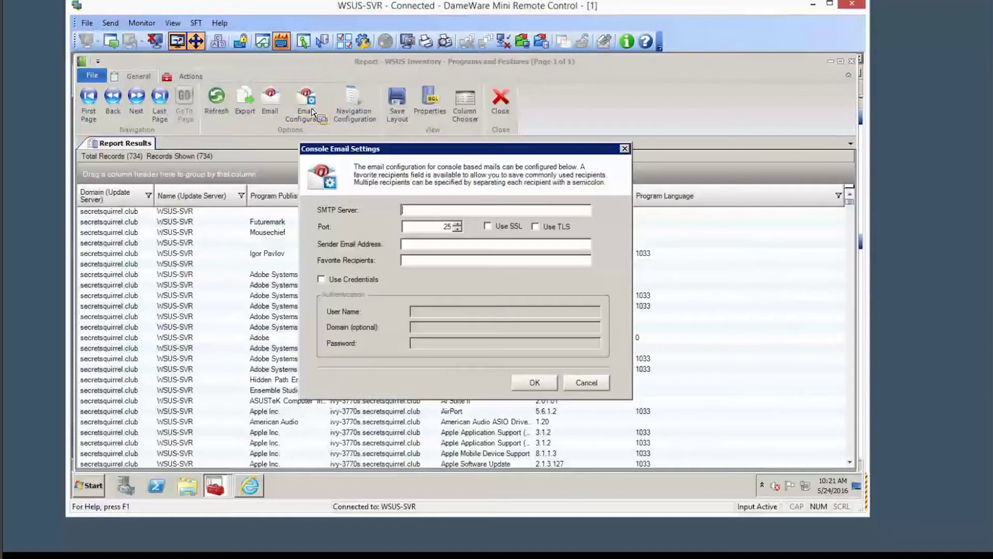
pyautogui.click(586, 382)
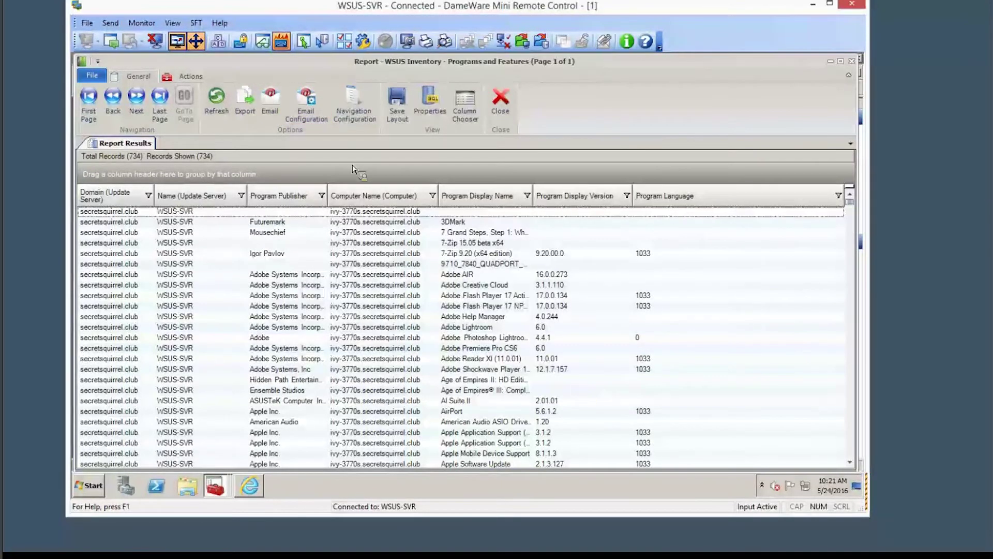
pyautogui.click(244, 101)
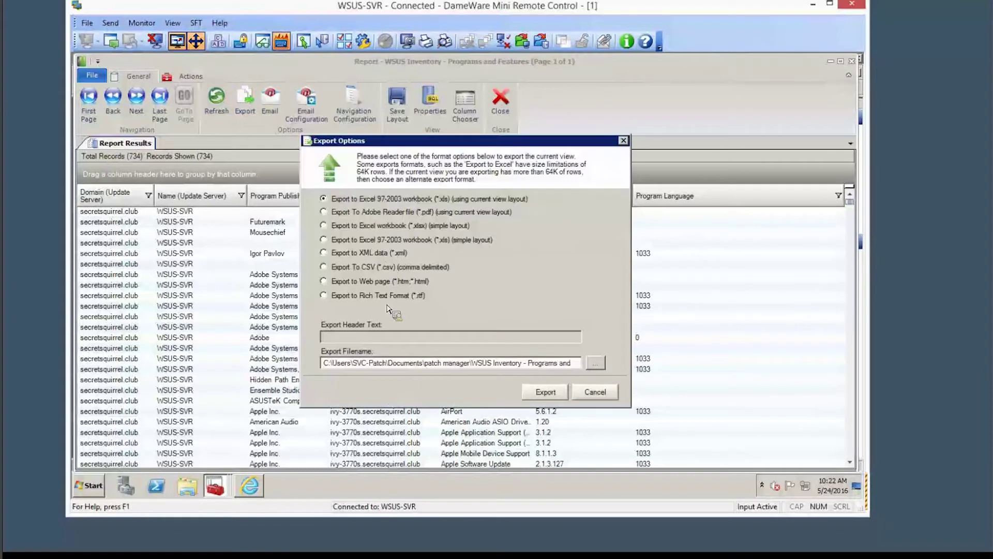
pyautogui.click(588, 396)
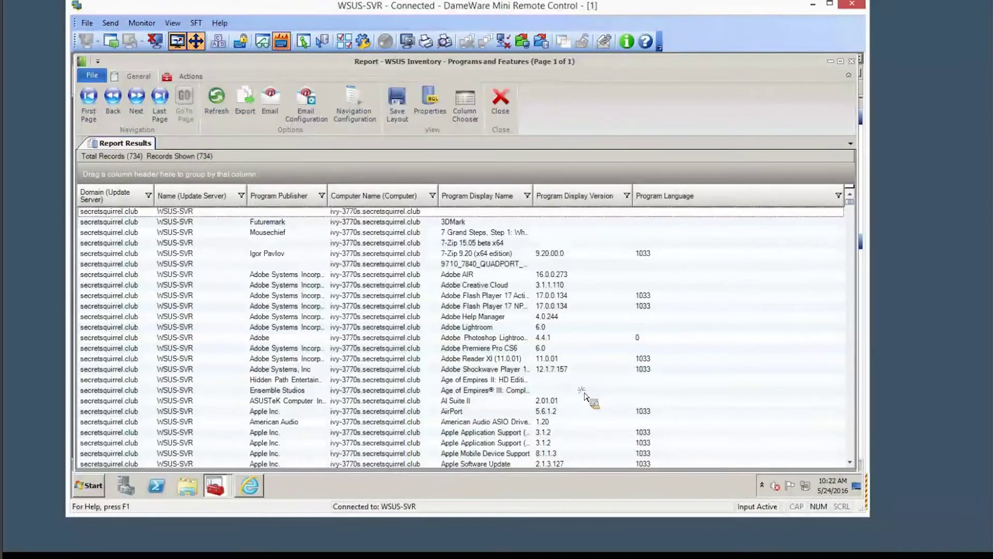
pyautogui.click(852, 62)
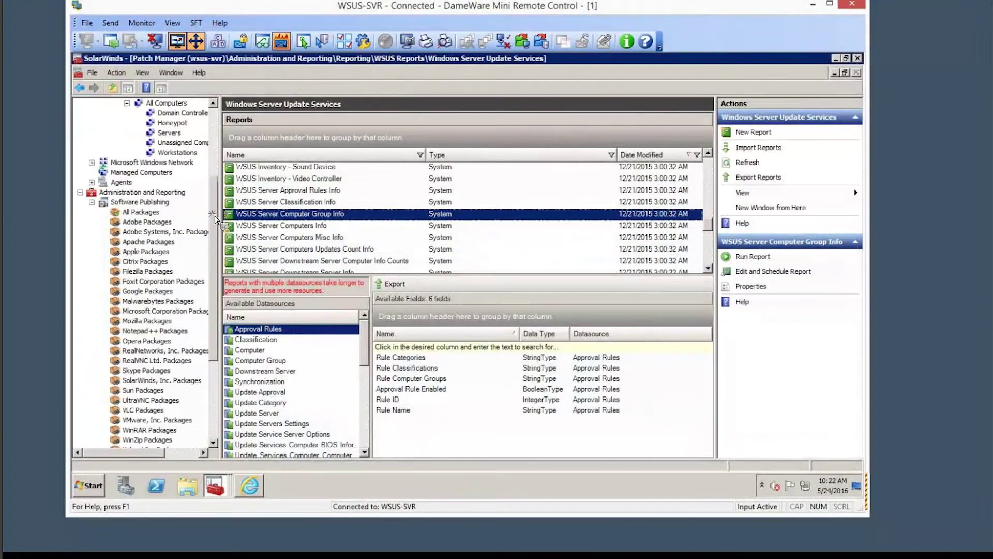
# Open the Administration and Reporting tasks and view the Windows Update Agent Repair and Maintenance options without running them
pyautogui.scroll(2, 215, 217)
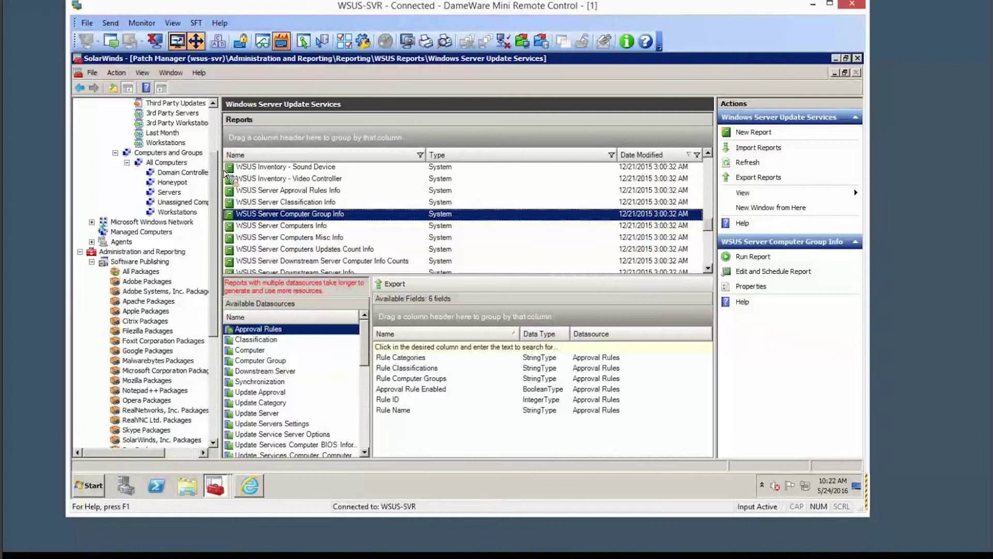
pyautogui.moveTo(225, 173); pyautogui.dragTo(122, 251)
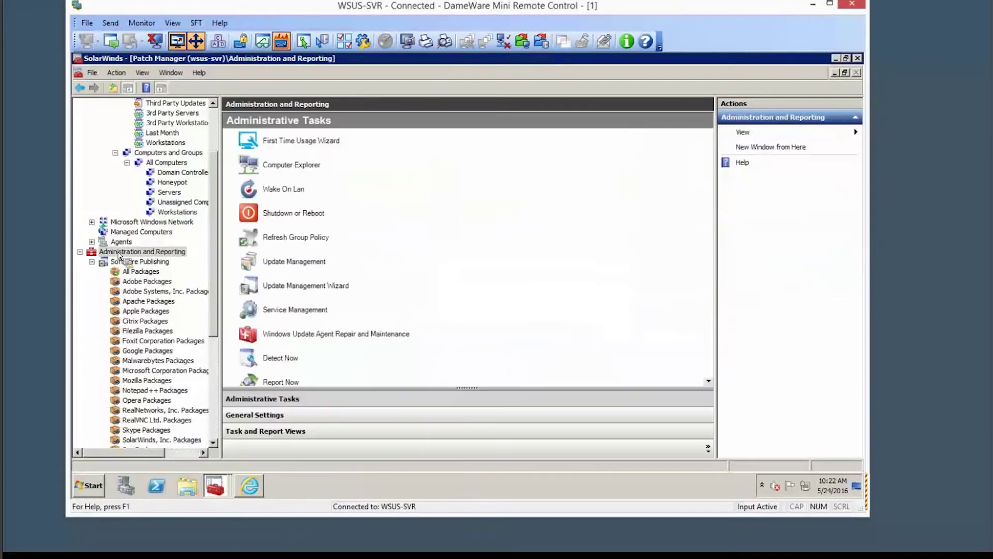
pyautogui.moveTo(241, 231); pyautogui.dragTo(260, 339)
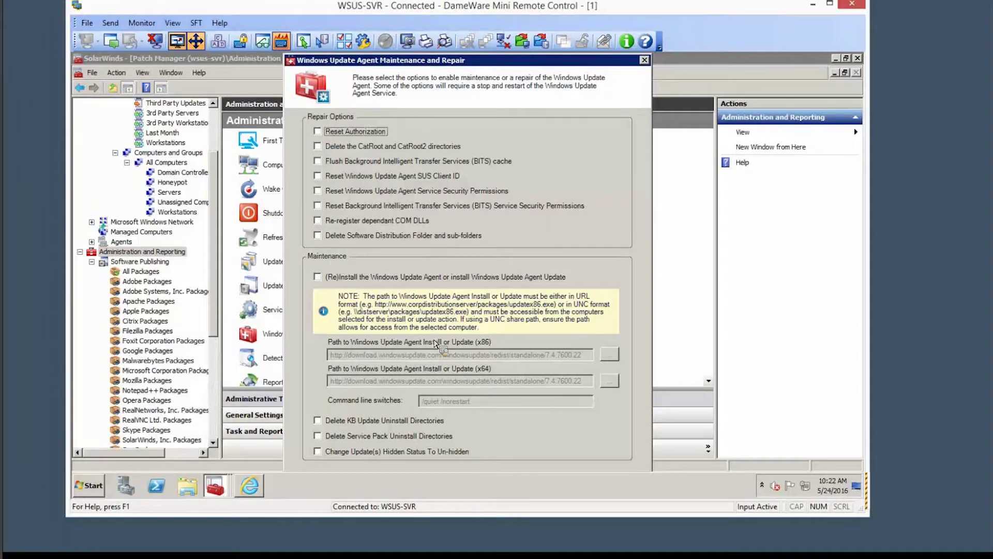
pyautogui.click(646, 60)
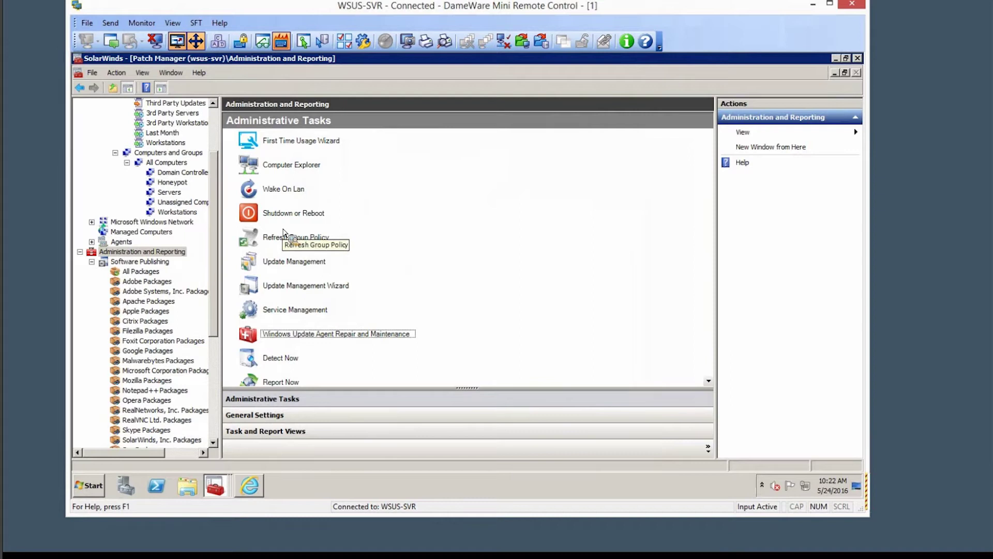
# View the Shutdown or Reboot and Wake On Lan task options, cancelling each without running it
pyautogui.click(249, 212)
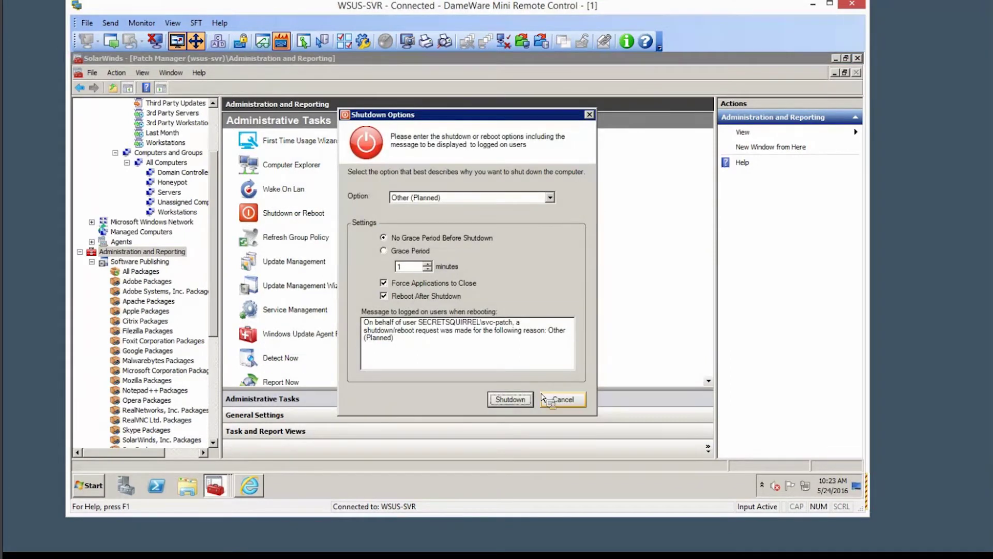
pyautogui.click(561, 406)
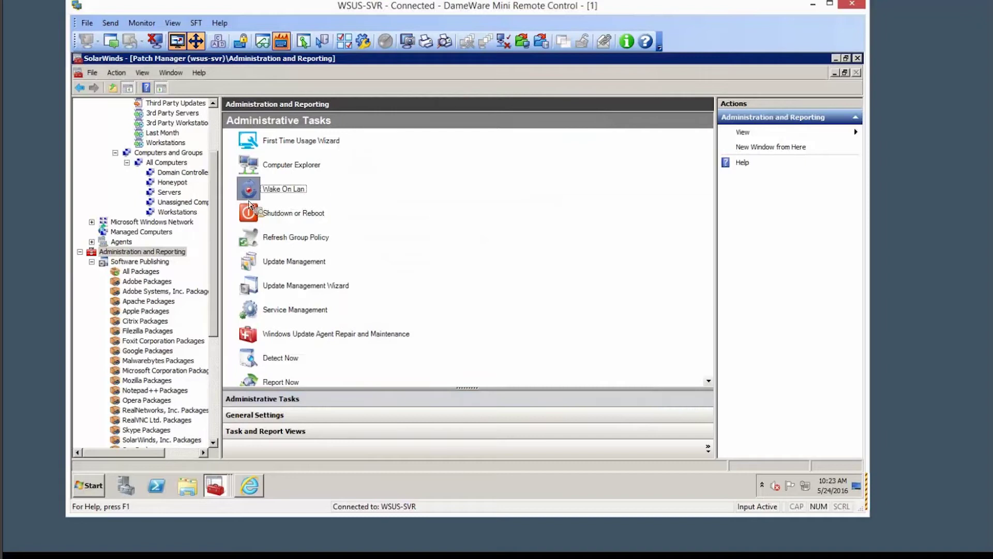
pyautogui.click(303, 193)
pyautogui.click(563, 365)
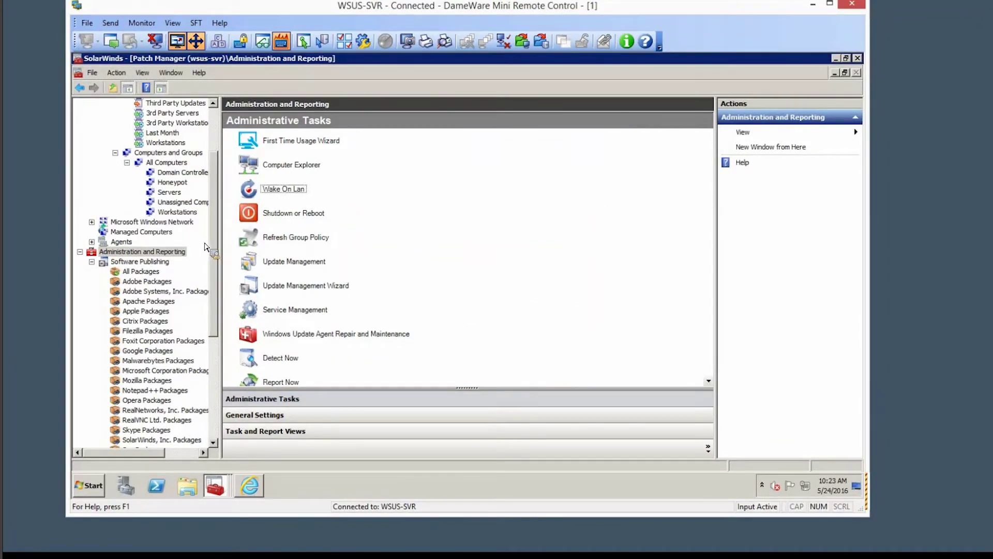
# Switch to the SolarWinds Orion demo in the browser, log back in as guest, and open the Patch Manager Summary
pyautogui.scroll(3, 216, 249)
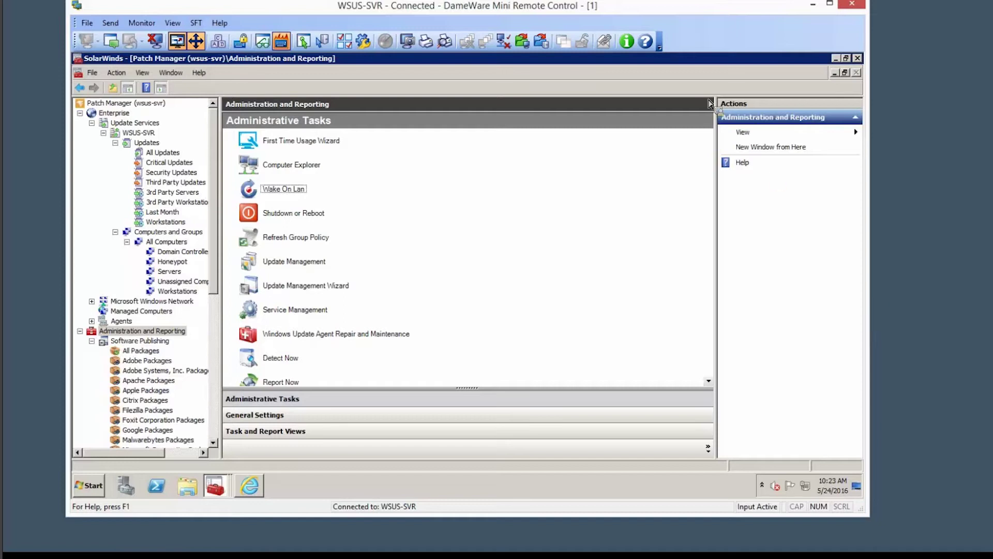
pyautogui.click(147, 352)
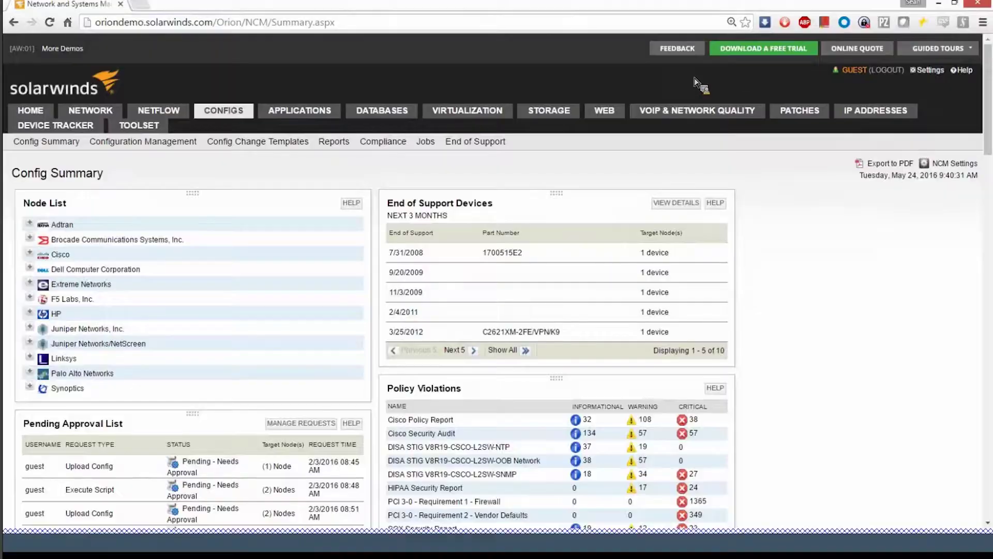
pyautogui.moveTo(823, 115)
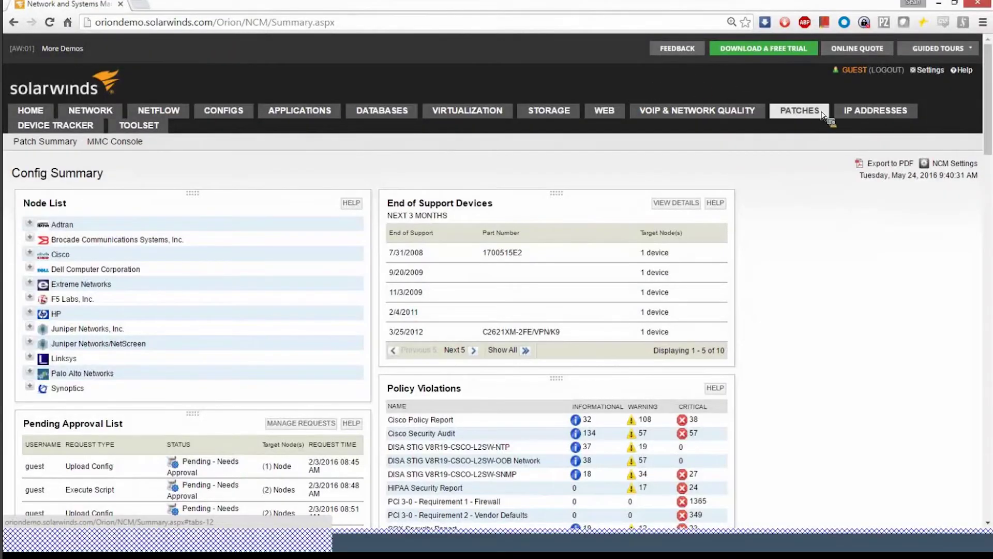
pyautogui.click(598, 93)
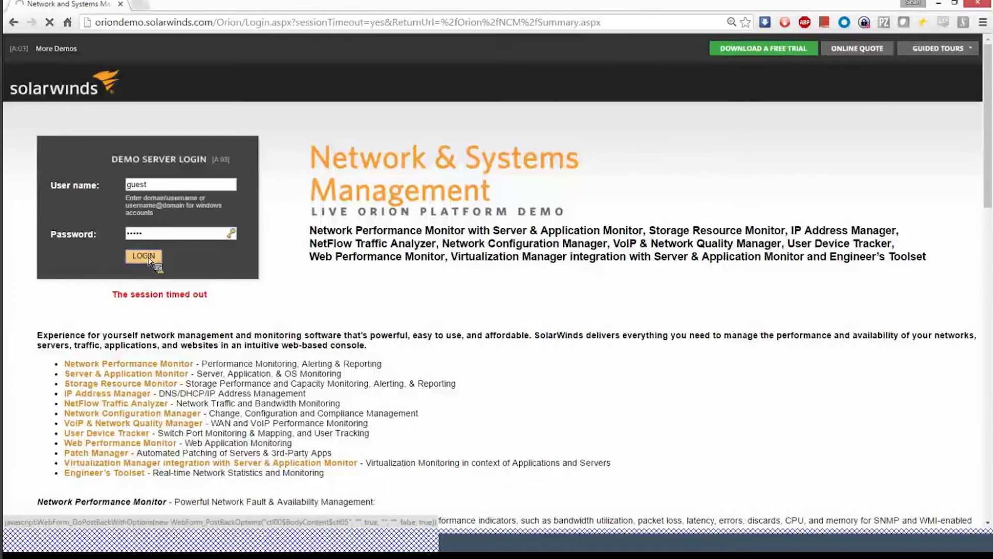
pyautogui.click(148, 258)
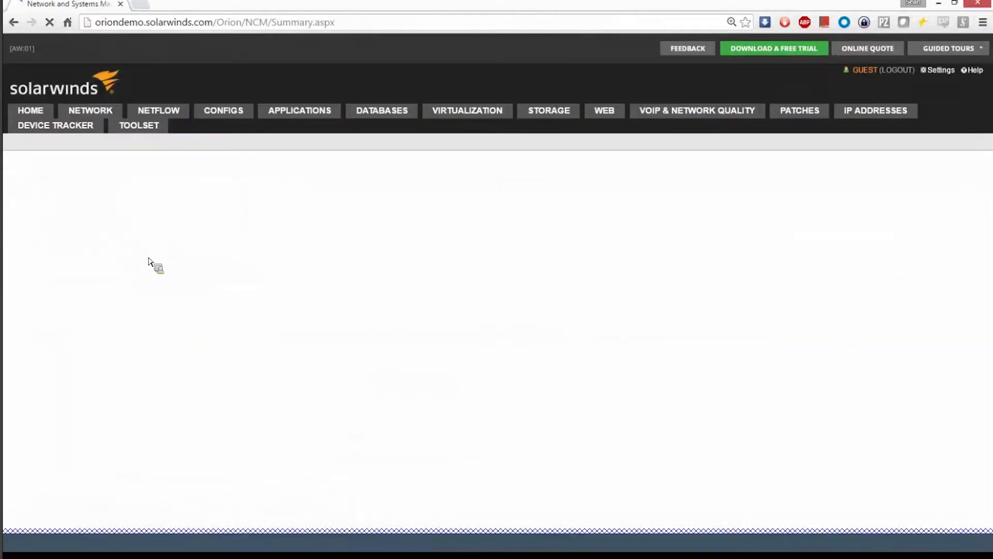
pyautogui.moveTo(792, 122)
pyautogui.click(792, 121)
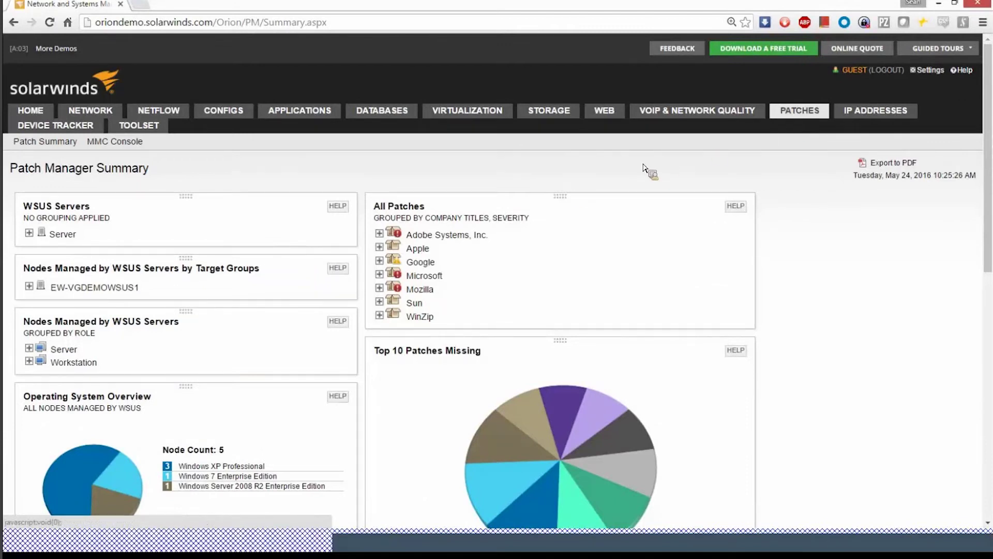
# Examine the Patch Manager Summary, including Adobe Systems, Inc. patches, the top missing patches and the Server role under Nodes Managed by WSUS Servers
pyautogui.click(379, 234)
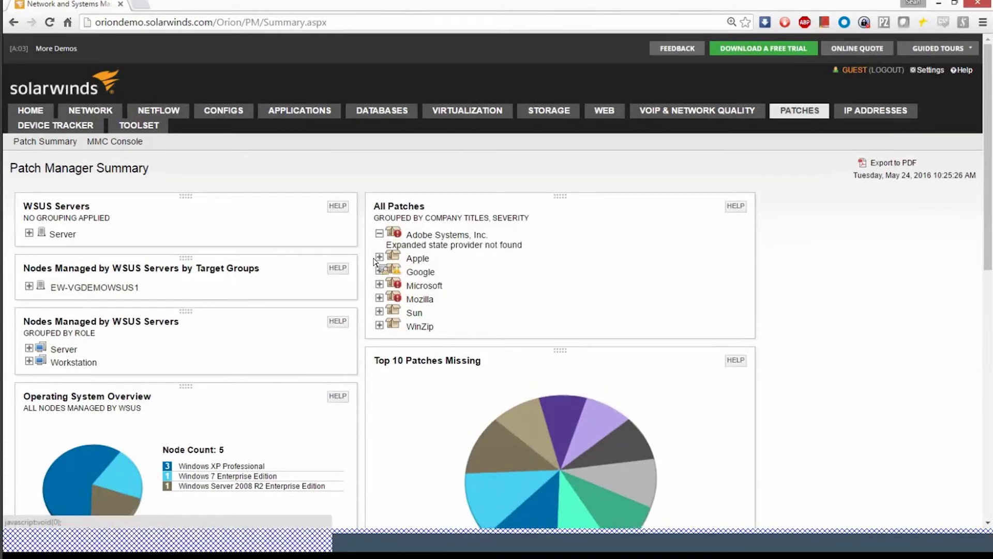
pyautogui.scroll(-2, 650, 254)
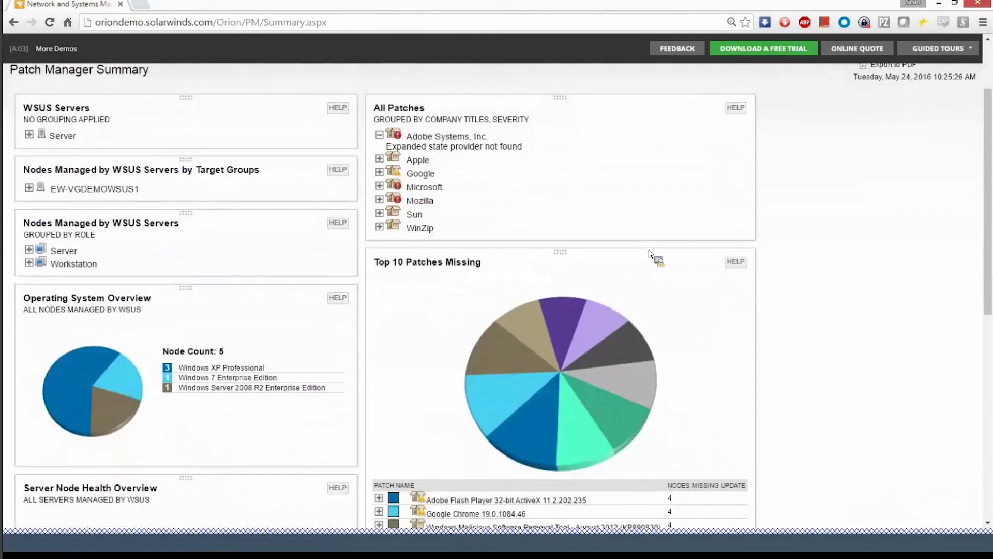
pyautogui.scroll(-5, 651, 253)
pyautogui.scroll(1, 552, 226)
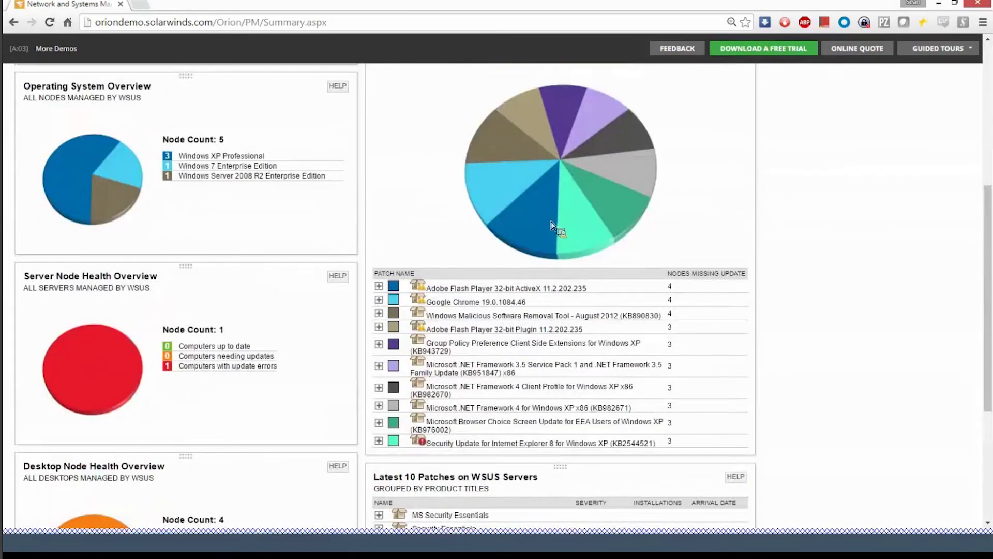
pyautogui.scroll(2, 551, 226)
pyautogui.click(29, 125)
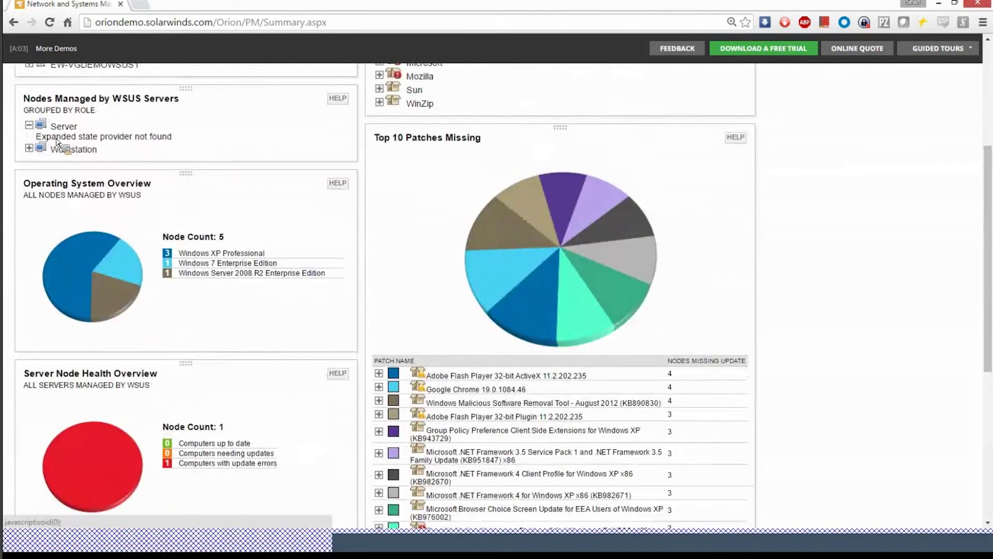
pyautogui.scroll(4, 57, 142)
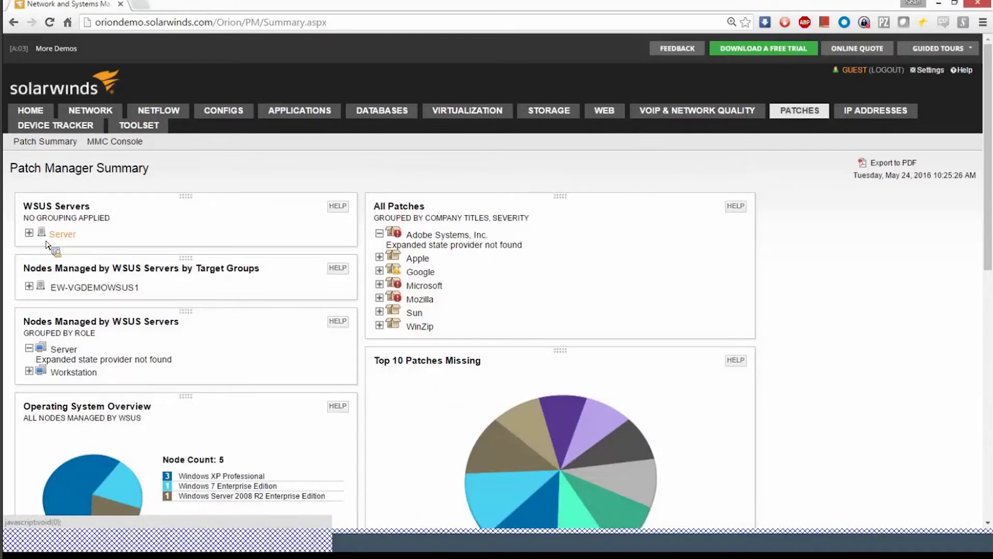
# Open the network configuration manager's Config Summary and look over its node, pending approval and policy violation lists
pyautogui.moveTo(34, 133)
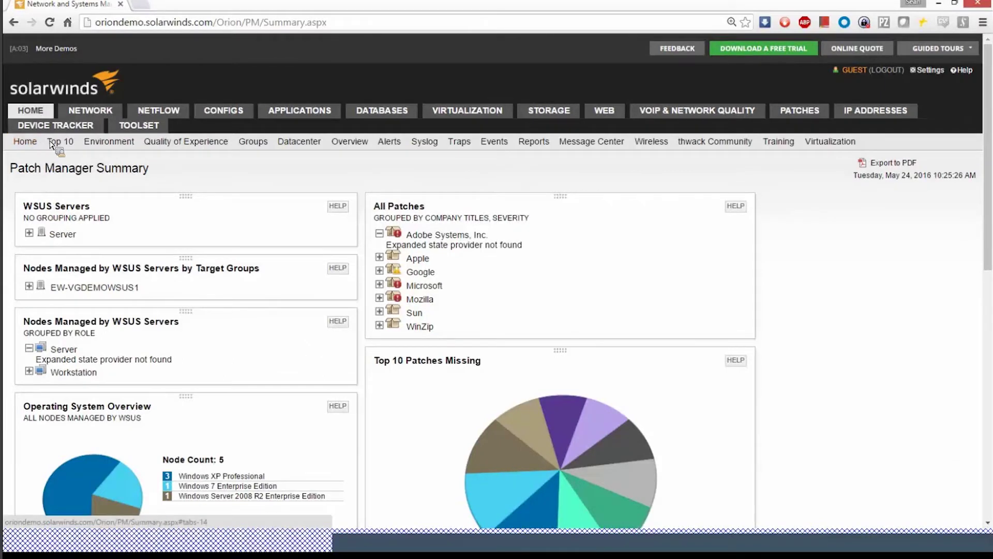
pyautogui.click(62, 149)
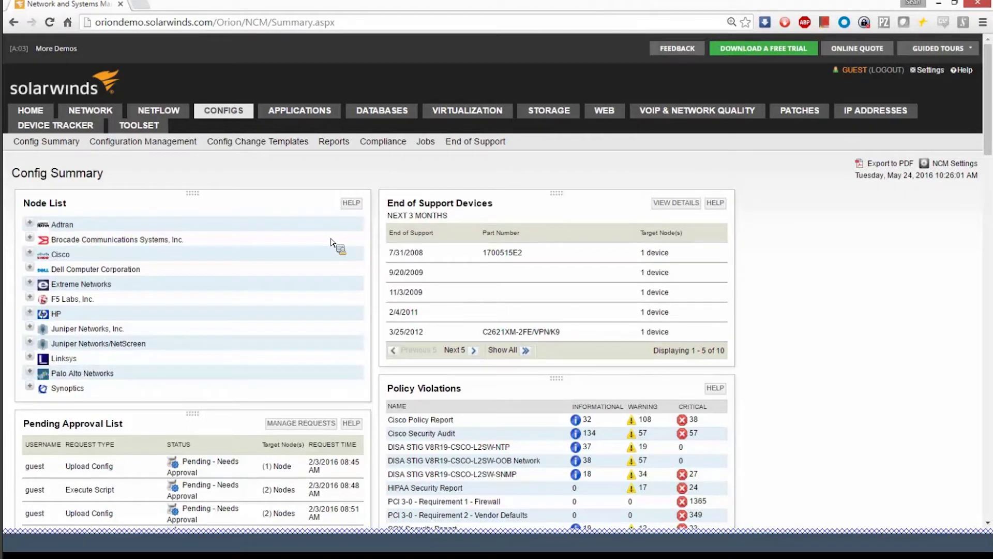
pyautogui.scroll(-2, 331, 242)
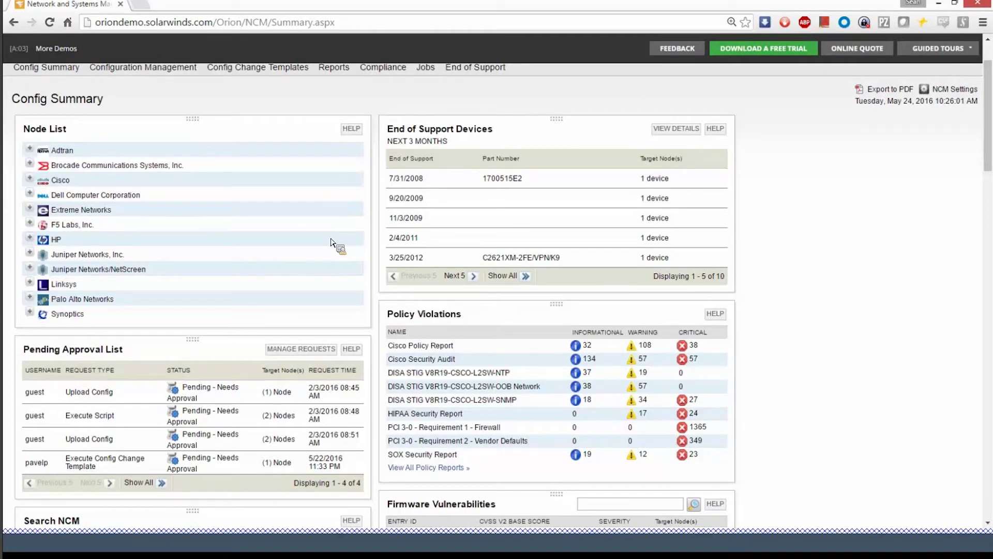
# Open Configuration Management, select all the Adtran nodes, and view the config download choices Running and Startup
pyautogui.click(182, 71)
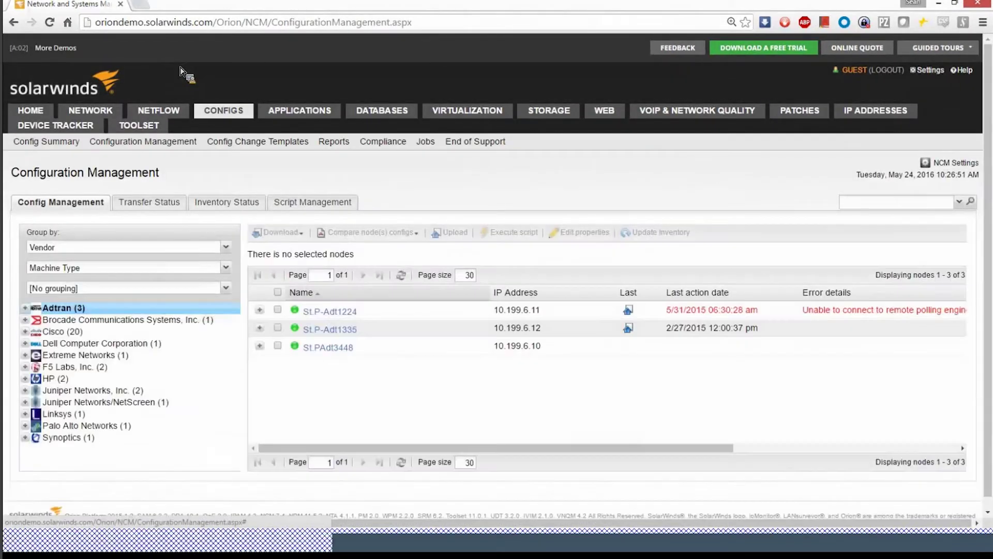
pyautogui.click(278, 293)
pyautogui.click(278, 232)
pyautogui.click(276, 263)
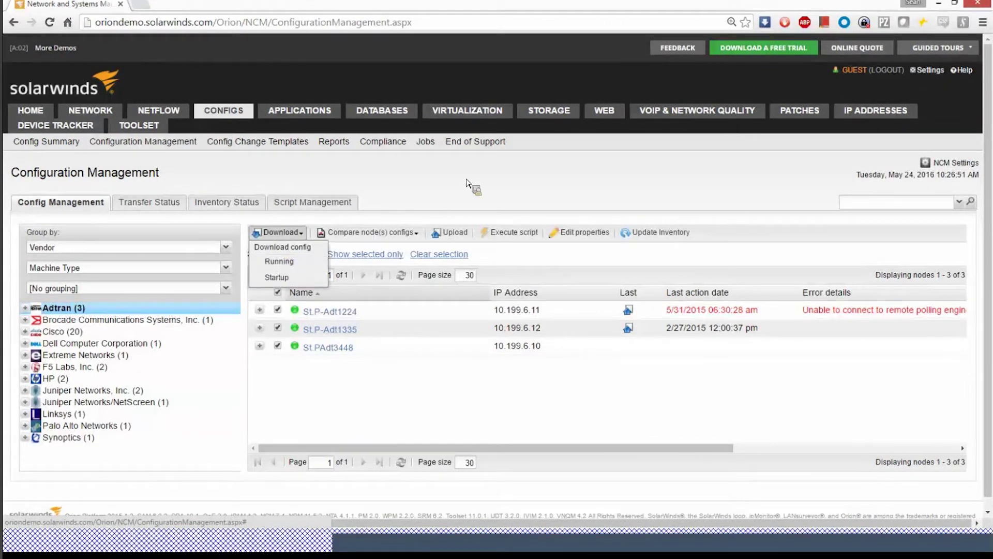
pyautogui.click(521, 232)
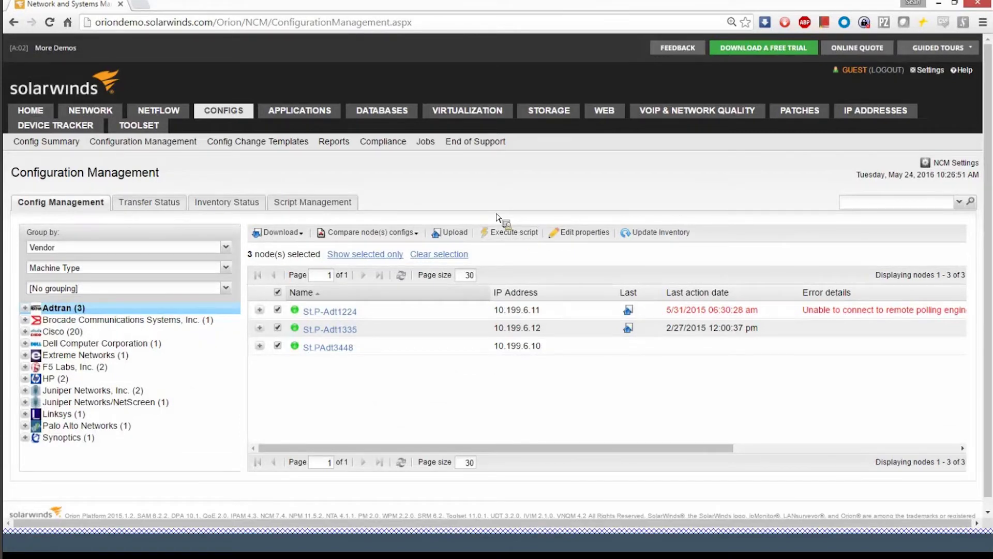
# Return to the Config Summary and open the request management page for the Pending Approval List
pyautogui.click(74, 149)
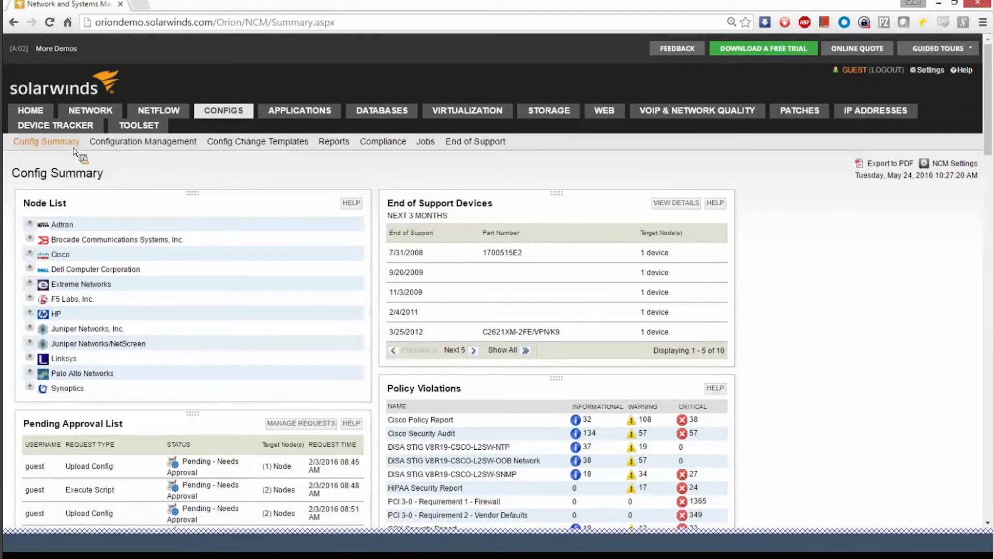
pyautogui.scroll(-2, 74, 150)
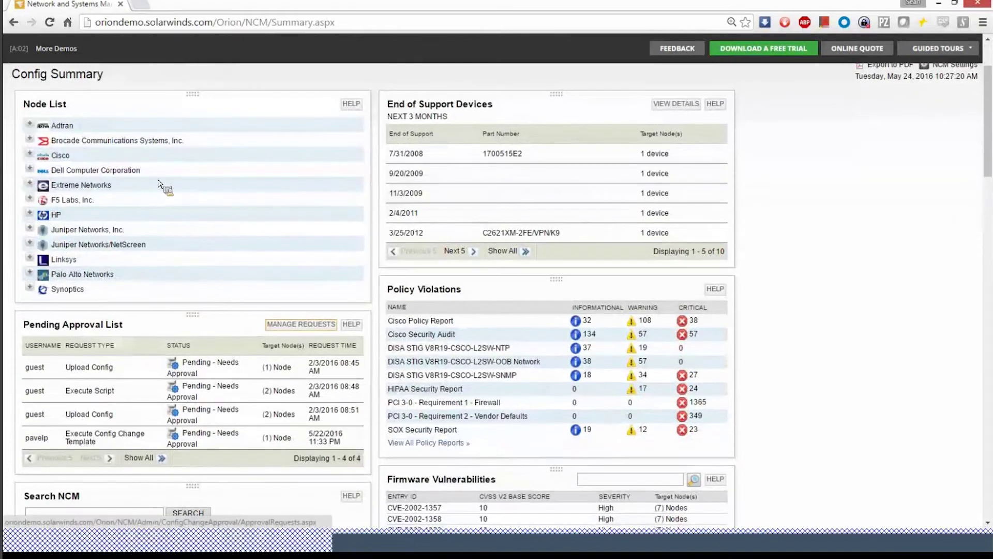
pyautogui.click(290, 324)
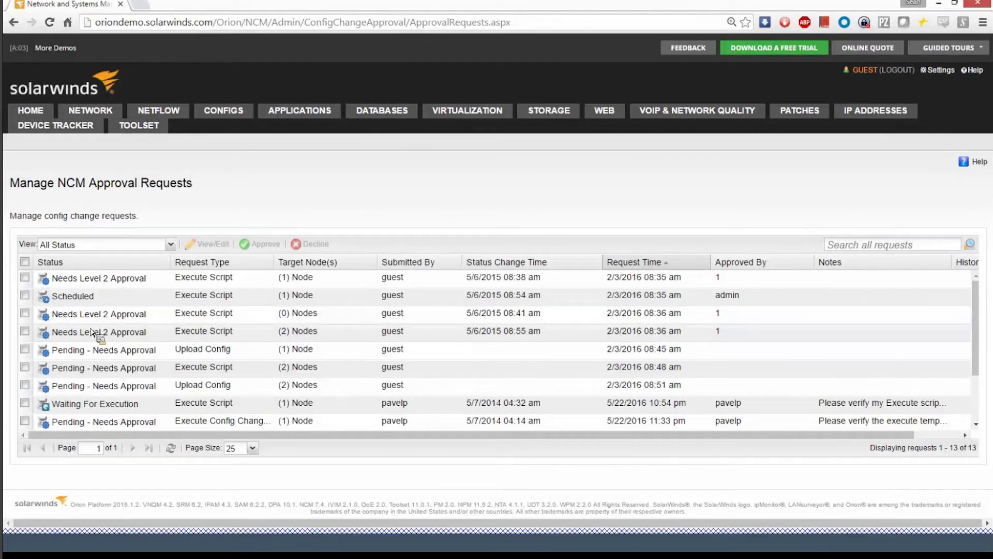
# Select the first Needs Level 2 Approval request submitted at 08:35 and open it for viewing or editing
pyautogui.click(25, 277)
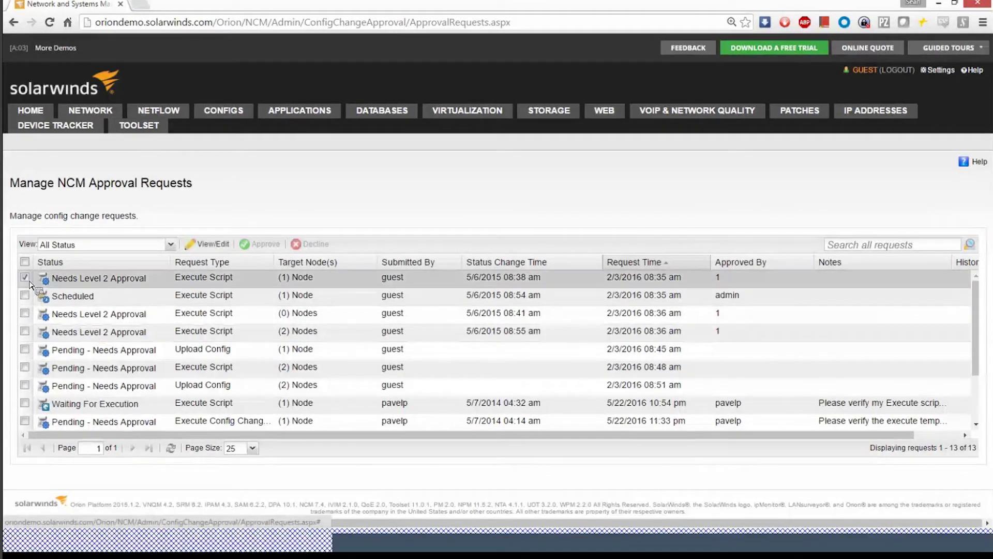
pyautogui.click(201, 249)
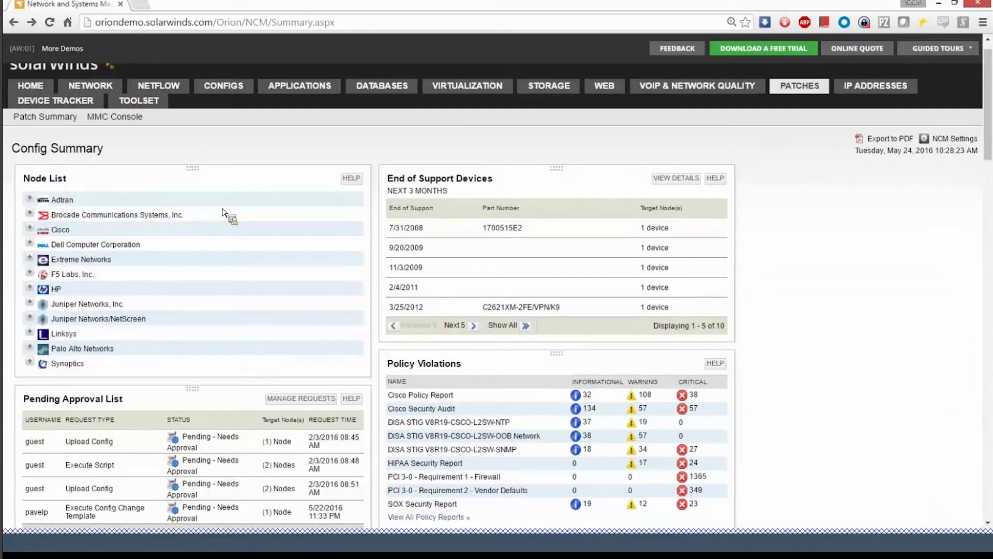
# View the BOWAN change report of 5/23/2016 7:29:01 PM from Last 5 Config Changes and return to the Config Summary
pyautogui.scroll(-5, 222, 212)
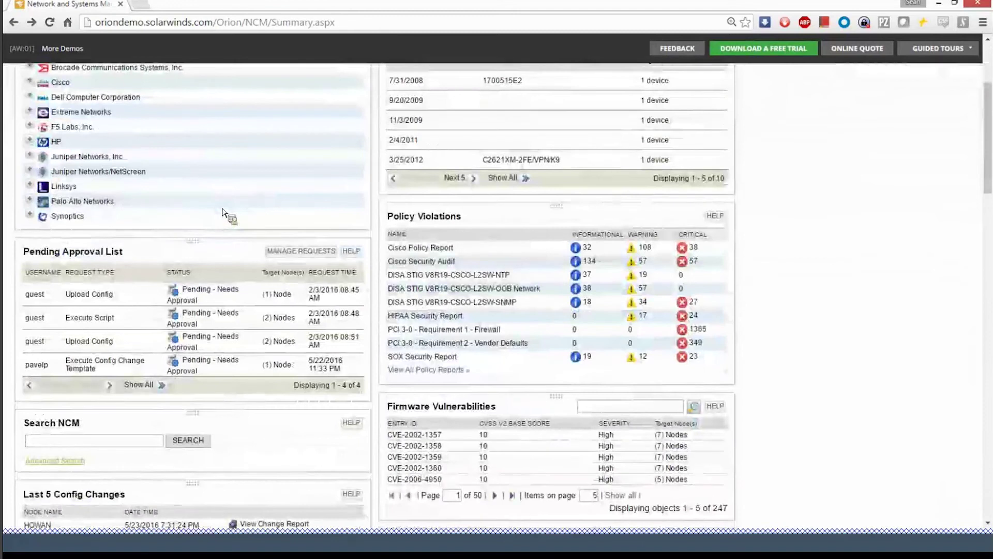
pyautogui.scroll(-3, 222, 212)
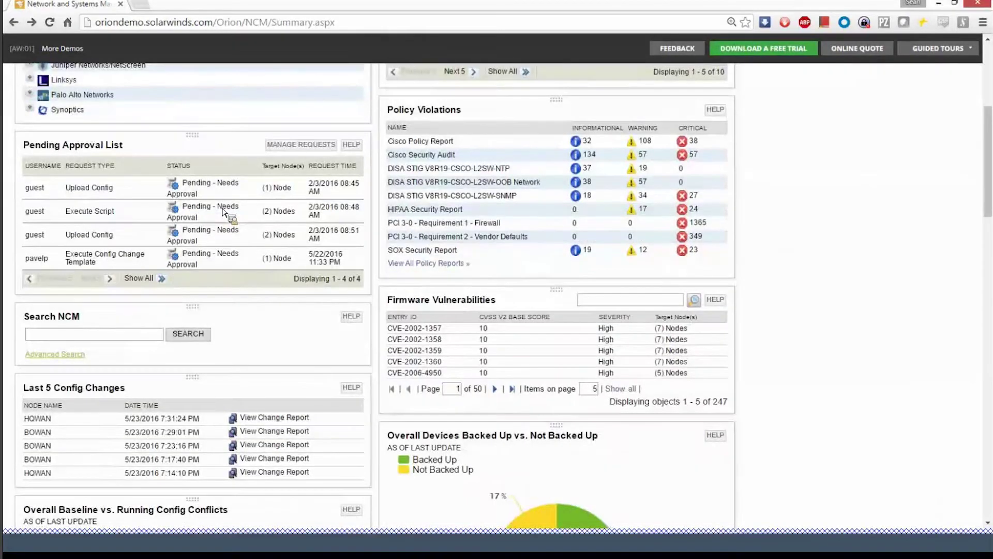
pyautogui.scroll(-1, 223, 212)
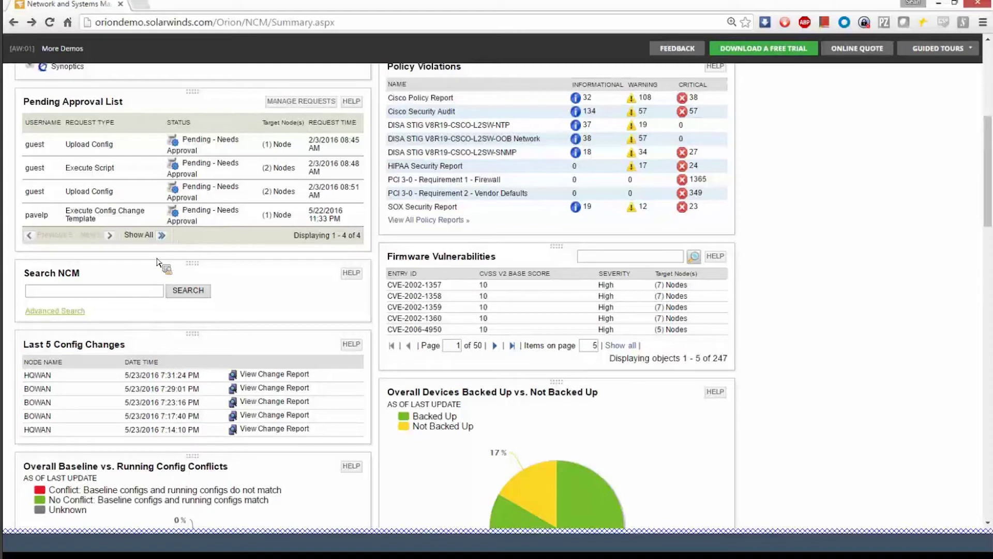
pyautogui.click(254, 389)
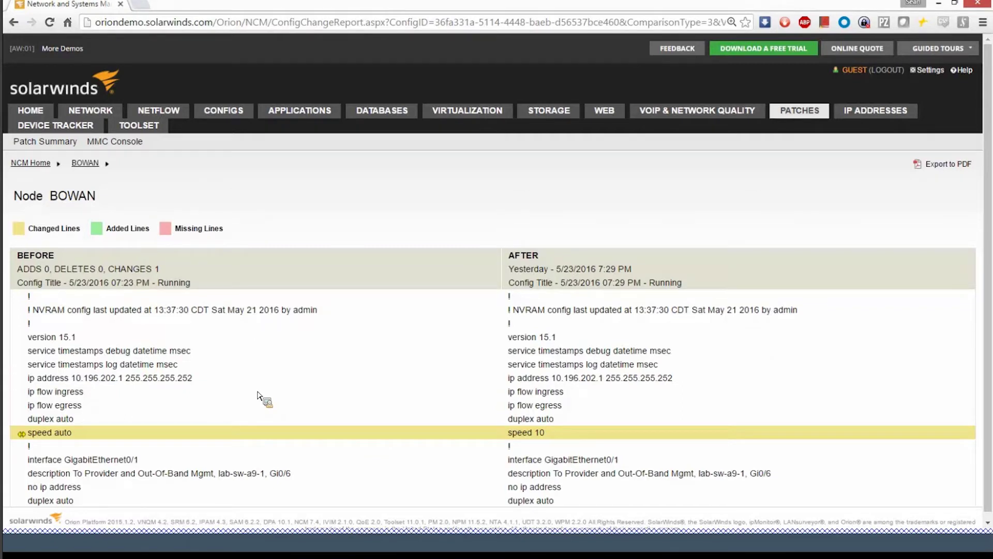
pyautogui.hotkey('alt', 'Left')
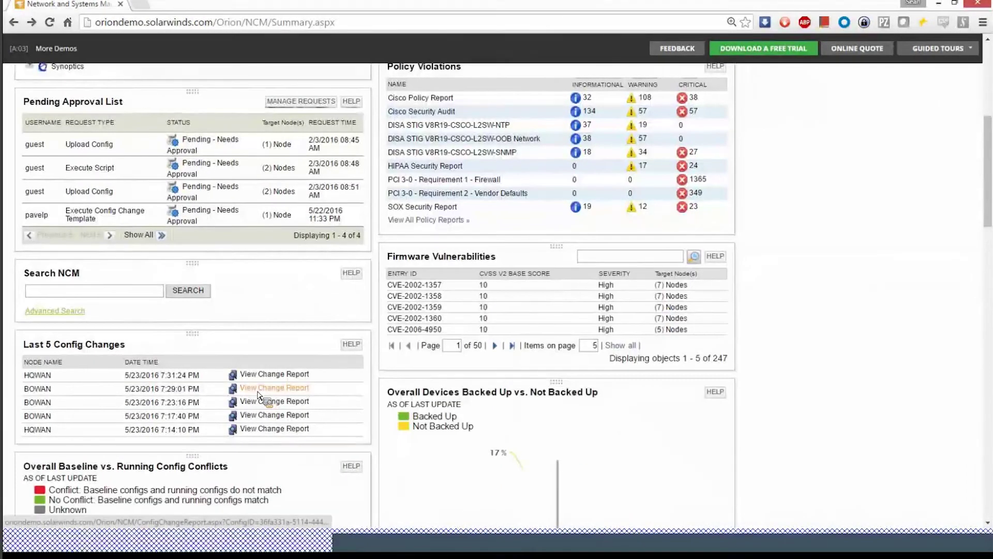
# In Configuration Management, open the config comparison for only the St.P-Adt1224 node, and reload the page to leave it
pyautogui.scroll(-1, 259, 396)
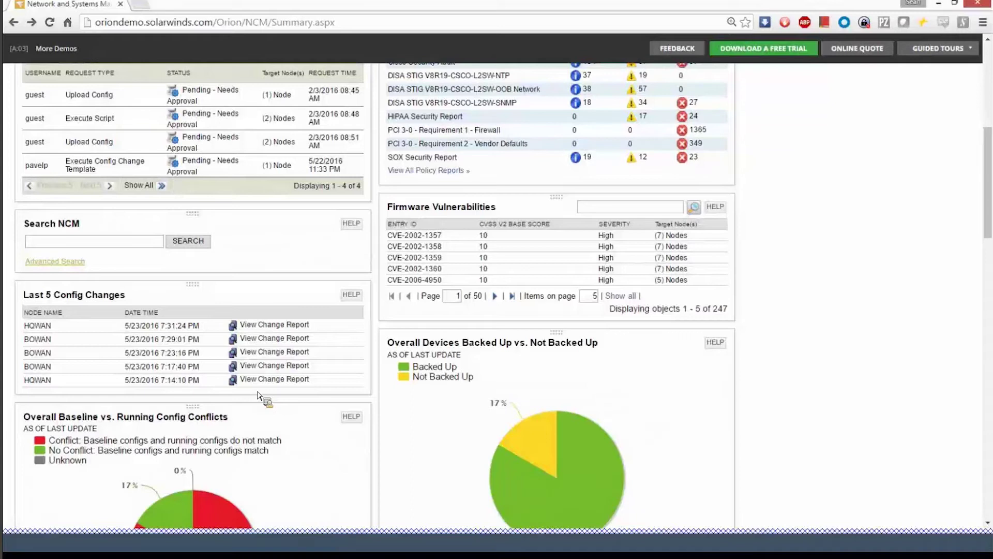
pyautogui.scroll(2, 261, 398)
pyautogui.scroll(5, 260, 396)
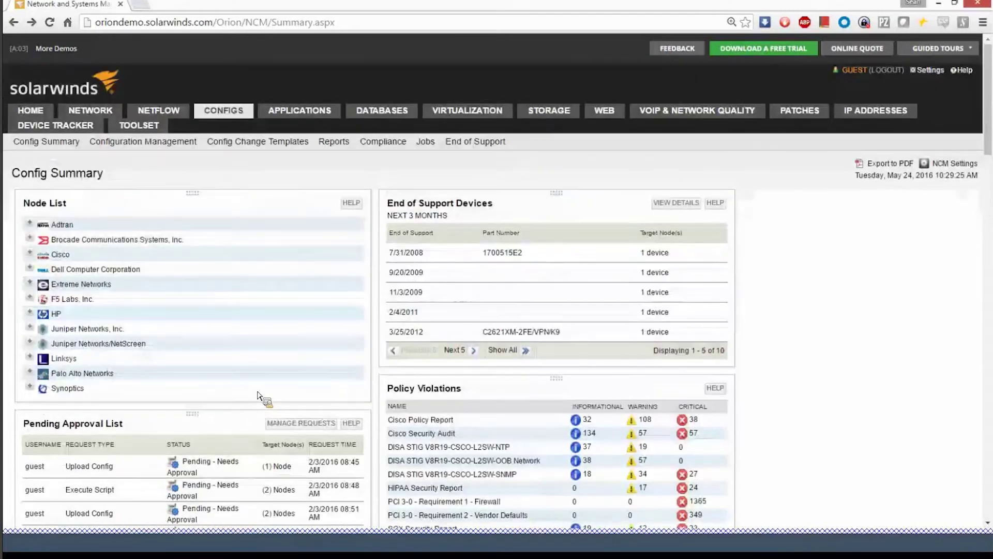
pyautogui.click(166, 144)
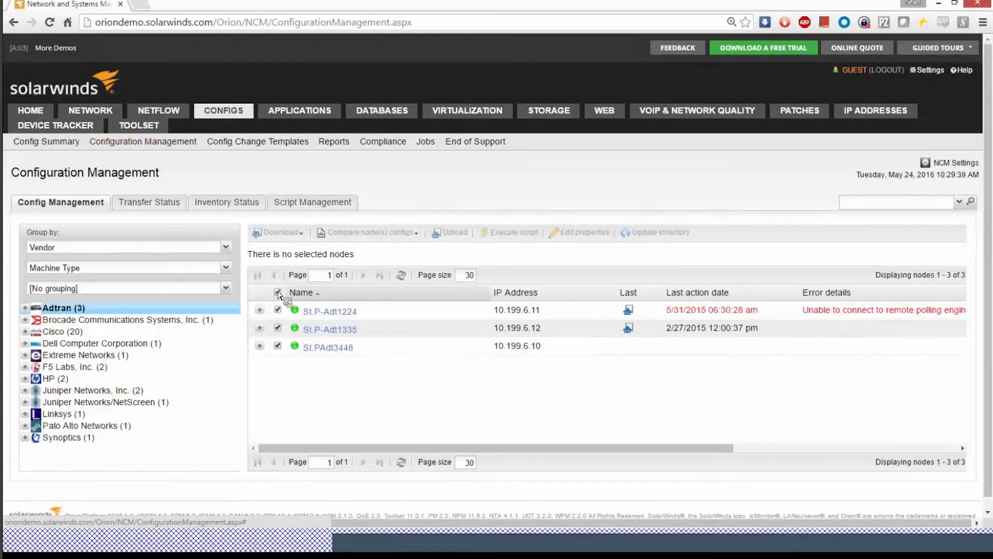
pyautogui.click(278, 310)
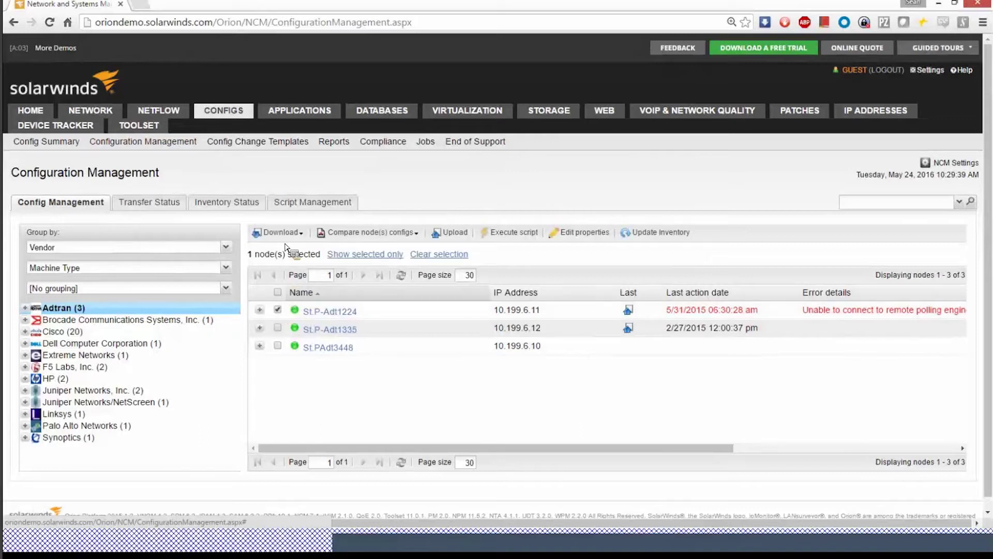
pyautogui.click(363, 234)
pyautogui.click(351, 256)
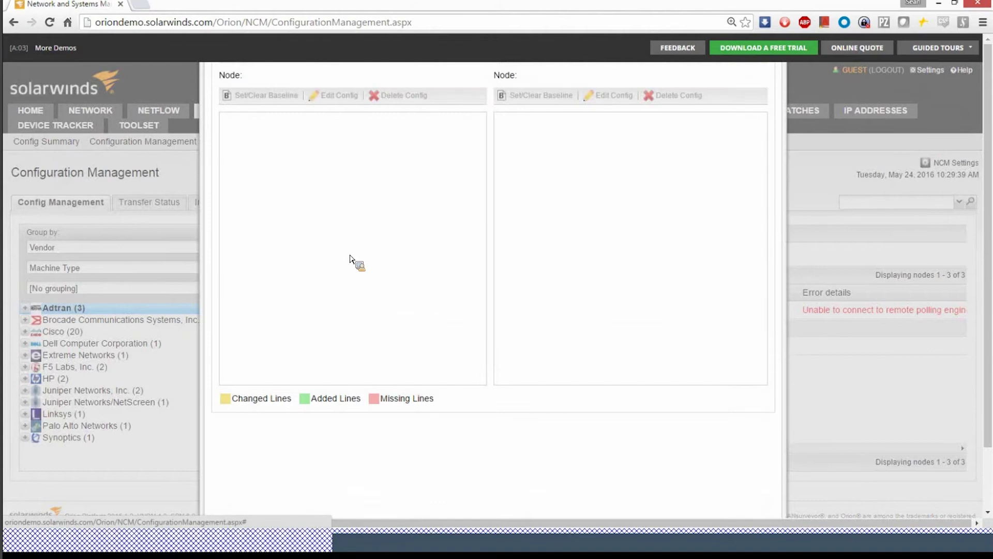
pyautogui.rightClick(816, 178)
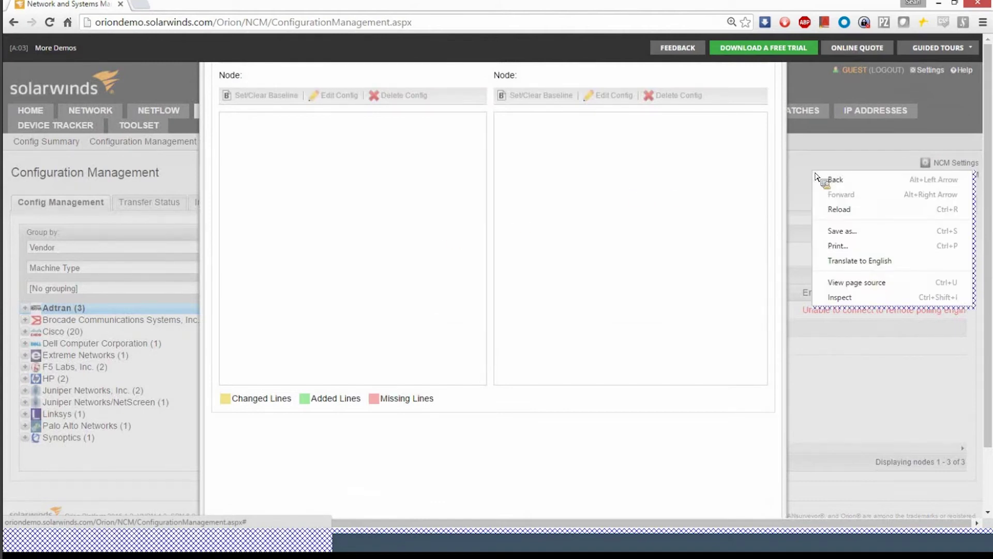
pyautogui.click(835, 211)
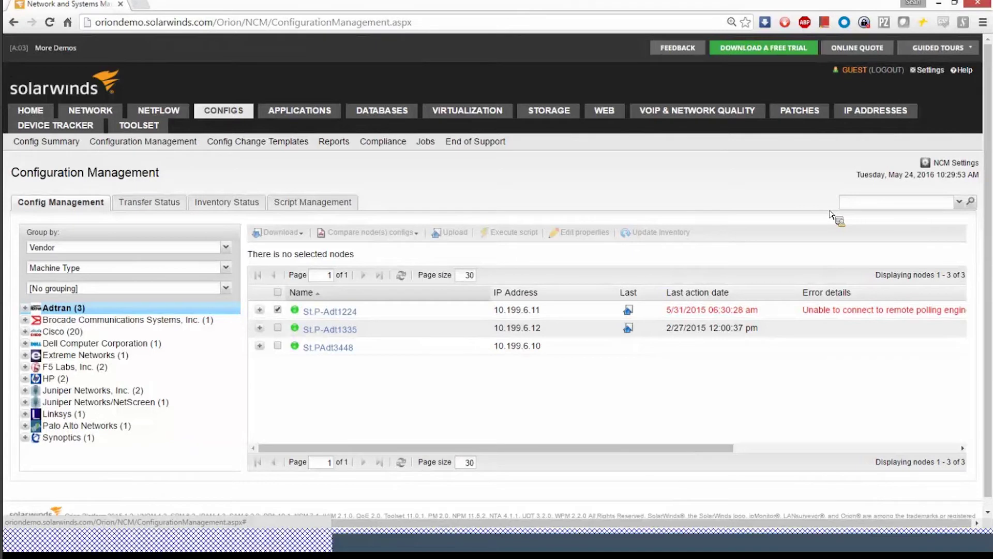
# View the network configuration Jobs List and return to Configuration Management
pyautogui.click(426, 146)
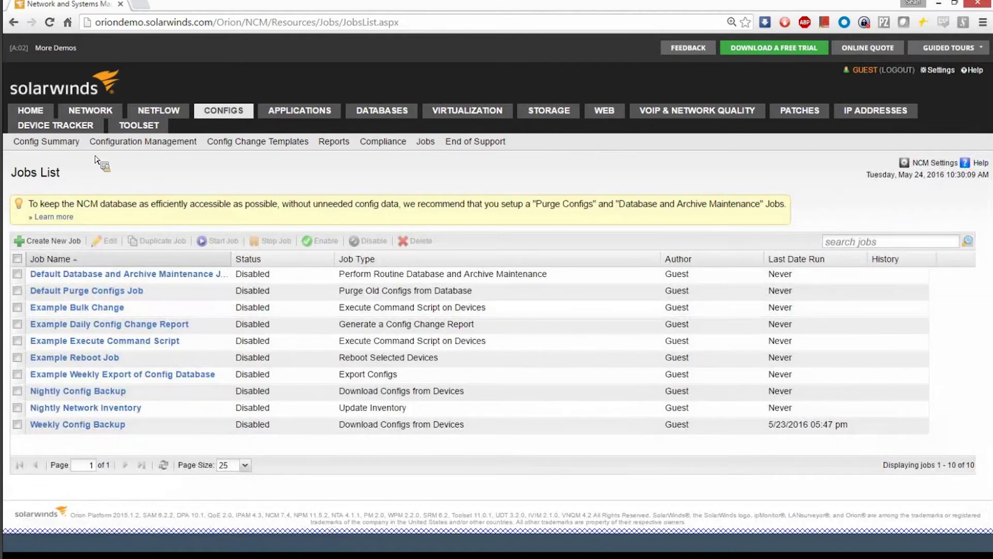
pyautogui.click(117, 148)
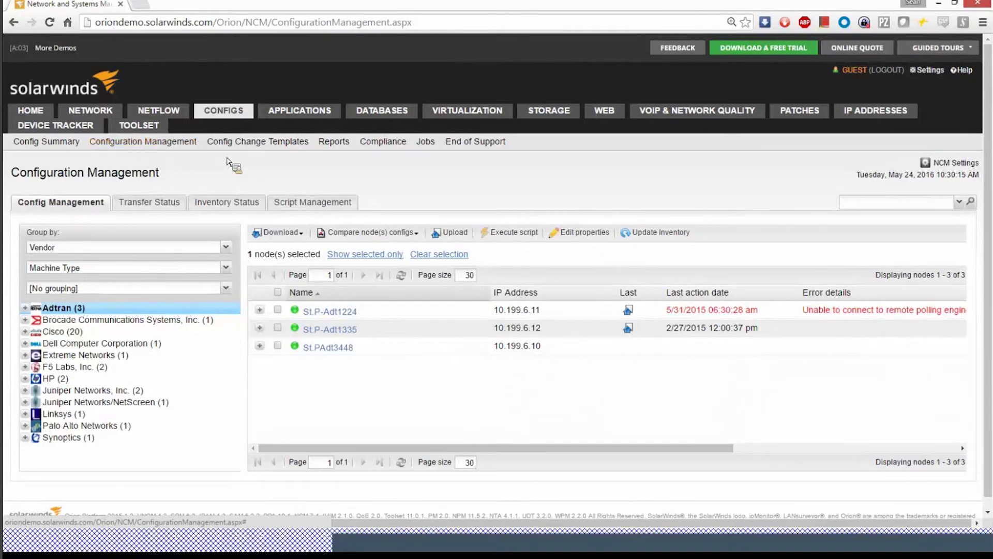
# Open the Compliance Policy Reports and browse the DISA STIG Reports folder
pyautogui.click(383, 142)
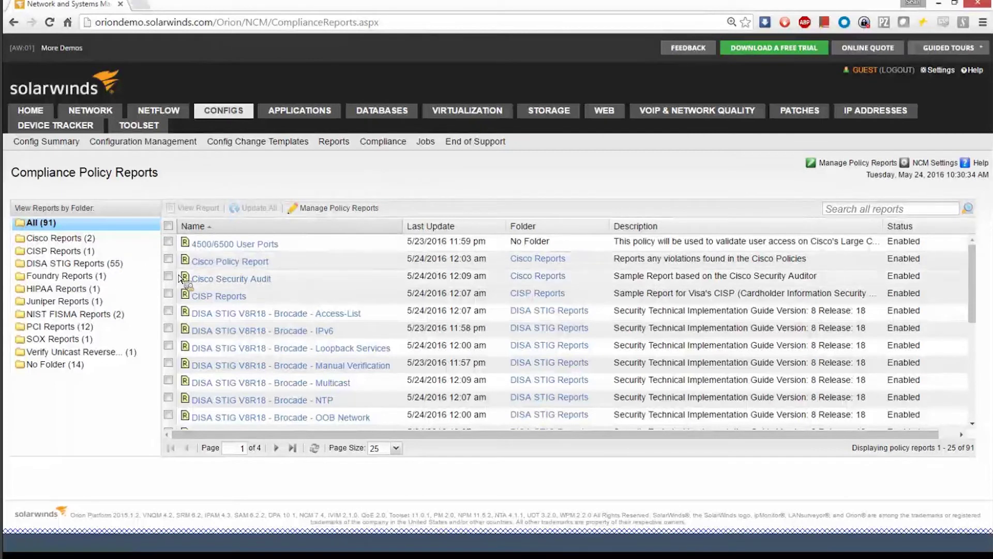
pyautogui.click(110, 263)
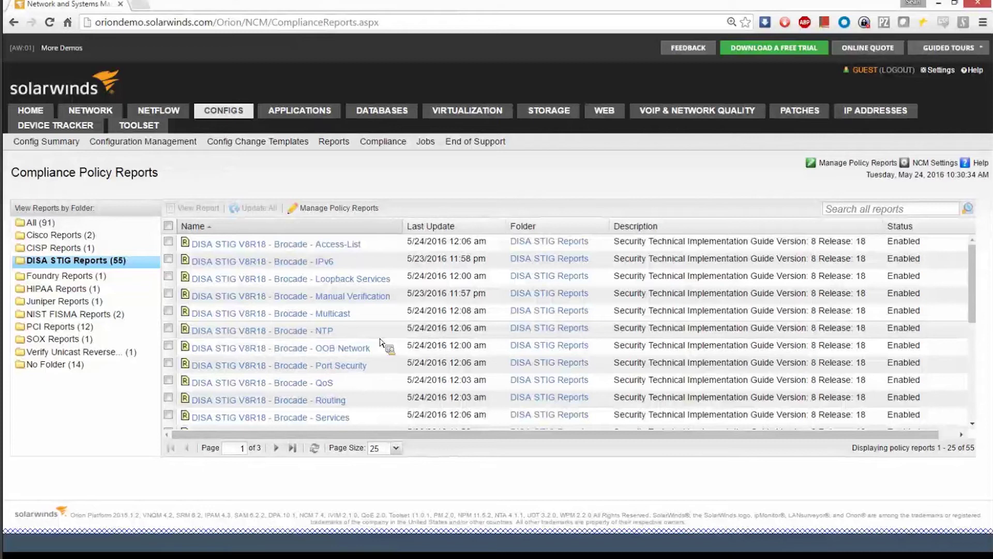
pyautogui.click(284, 448)
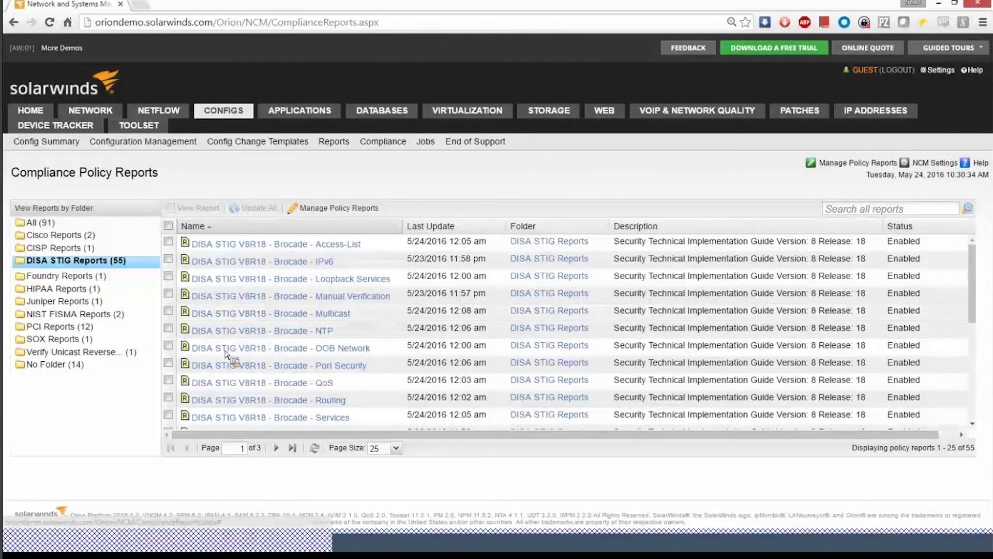
# Open the Cisco Security Audit report from the Cisco Reports folder and view its violations by node
pyautogui.click(72, 239)
pyautogui.click(223, 262)
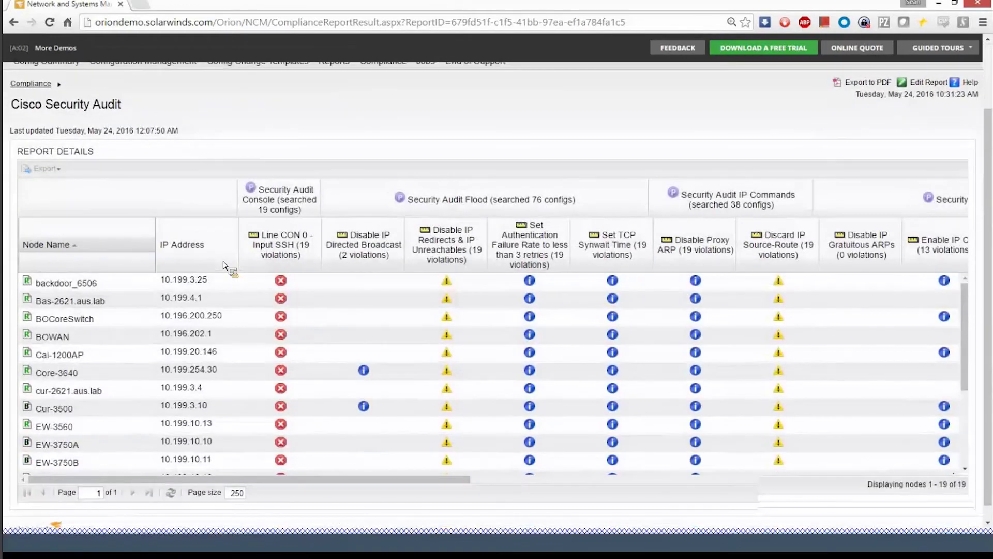
pyautogui.scroll(-2, 233, 265)
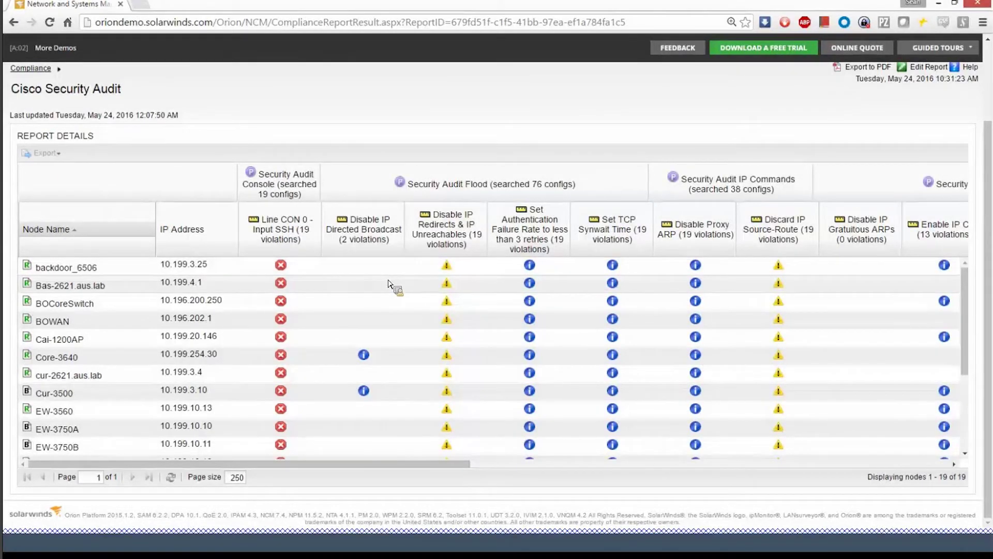
# View the Disable IP Redirects & IP Unreachables violation details for backdoor_6506 and open its config in a new browser tab
pyautogui.click(447, 267)
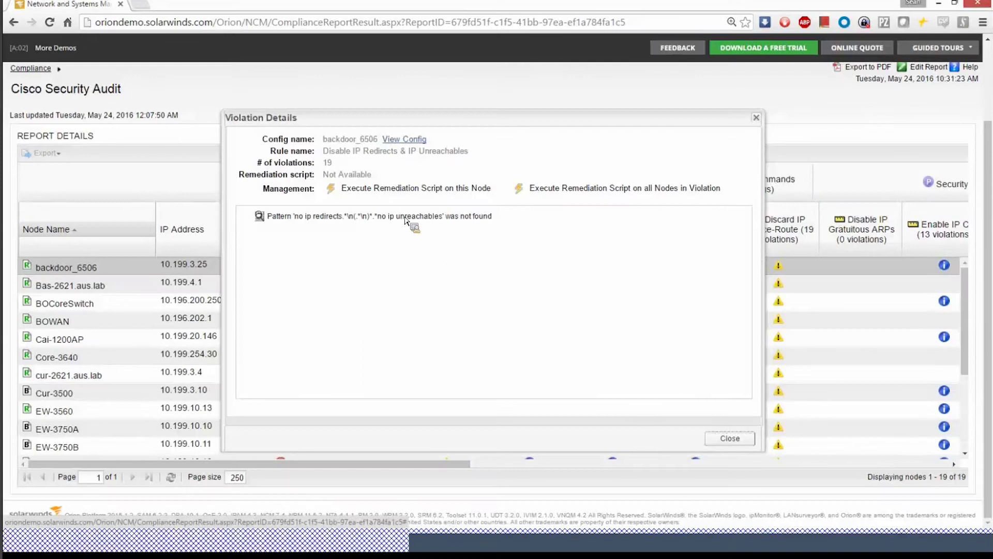
pyautogui.rightClick(406, 142)
pyautogui.click(419, 147)
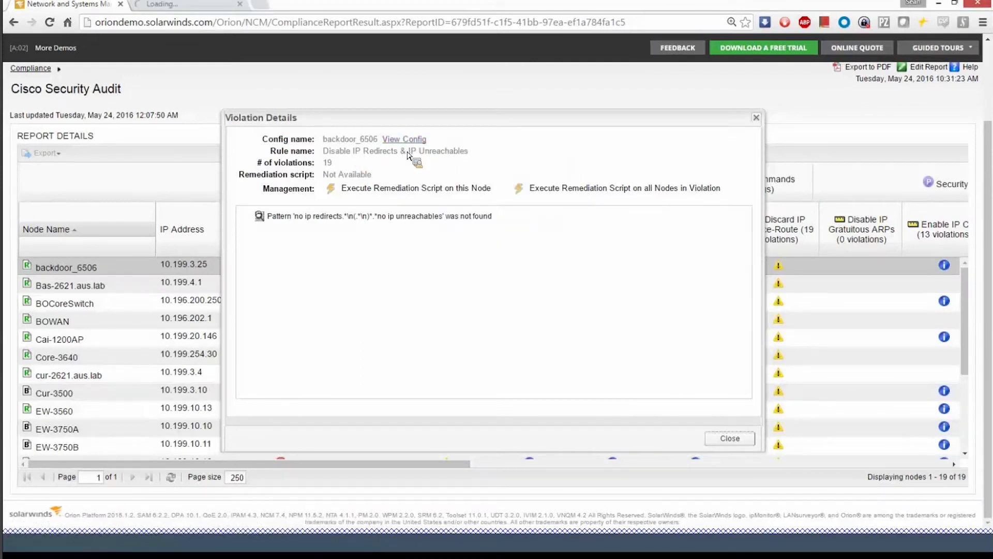
# Move the Violation Details dialog aside, review its remediation script options, and close it
pyautogui.moveTo(344, 119); pyautogui.dragTo(504, 166)
pyautogui.moveTo(500, 202); pyautogui.dragTo(446, 117)
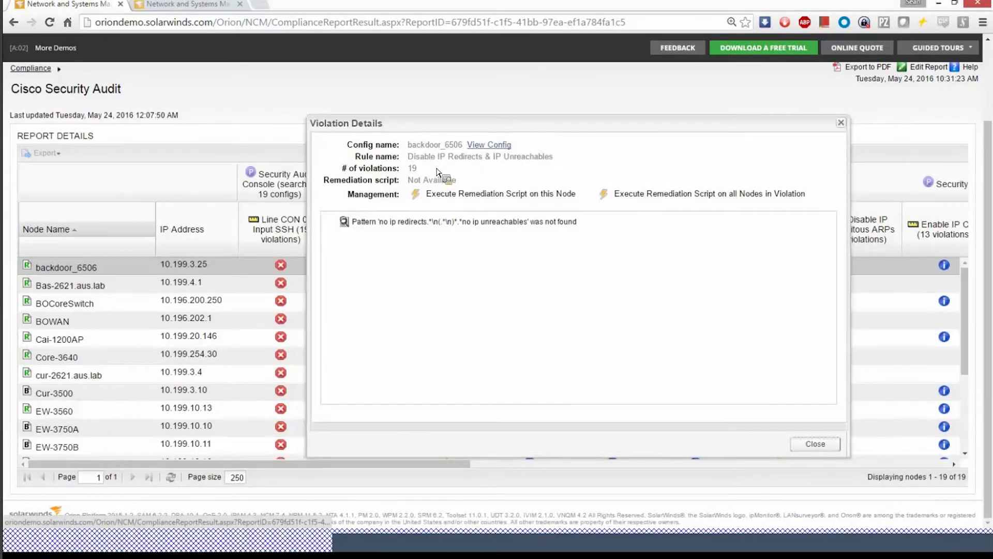
pyautogui.moveTo(426, 165); pyautogui.dragTo(457, 192)
pyautogui.click(458, 192)
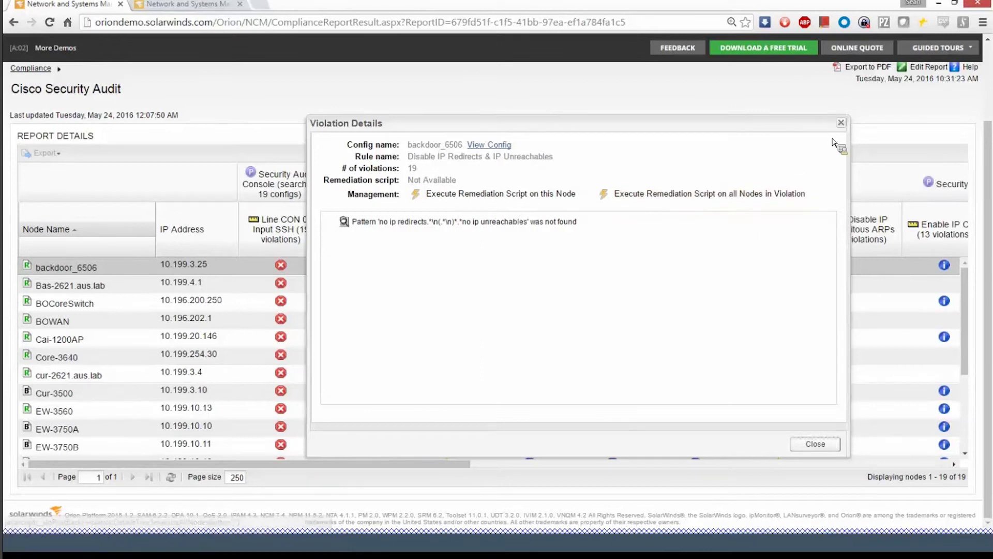
pyautogui.click(842, 123)
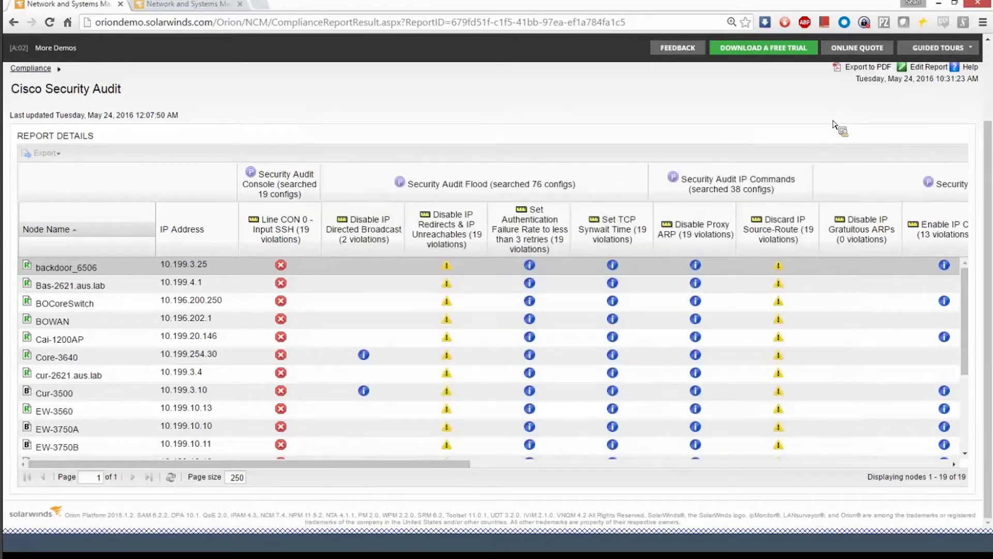
# Return to the Config Summary and examine the firmware vulnerabilities, device backup and Overall Baseline vs. Running Config Conflicts charts
pyautogui.scroll(2, 977, 167)
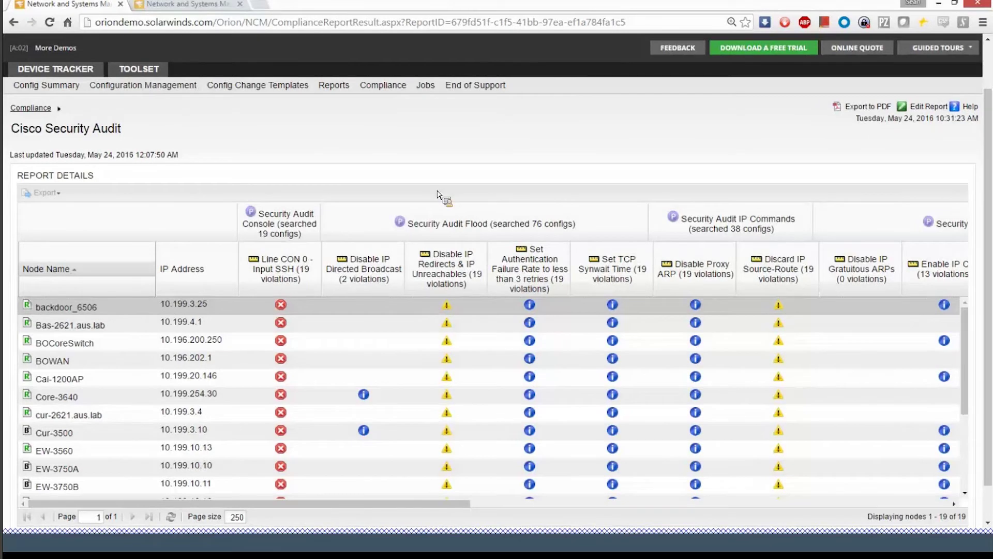
pyautogui.scroll(1, 437, 194)
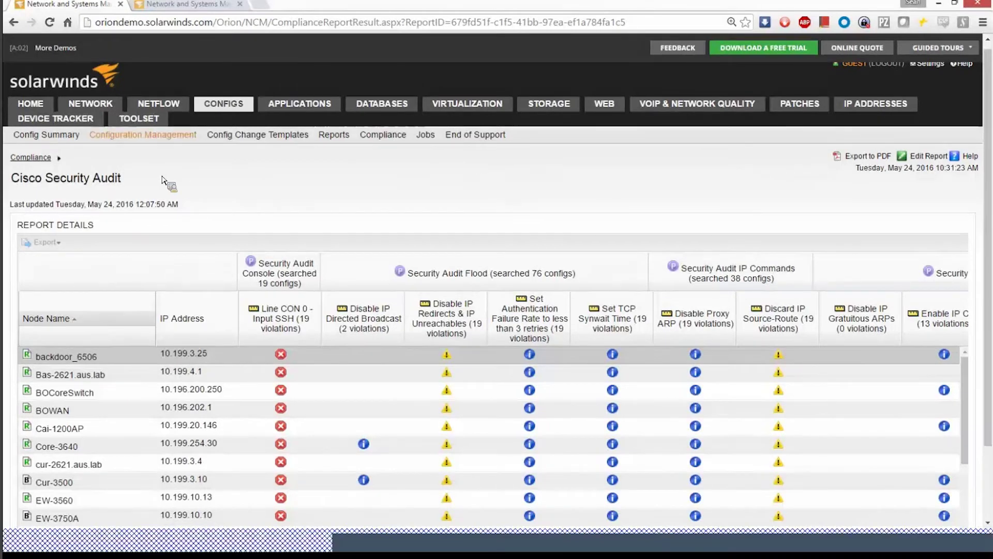
pyautogui.click(53, 139)
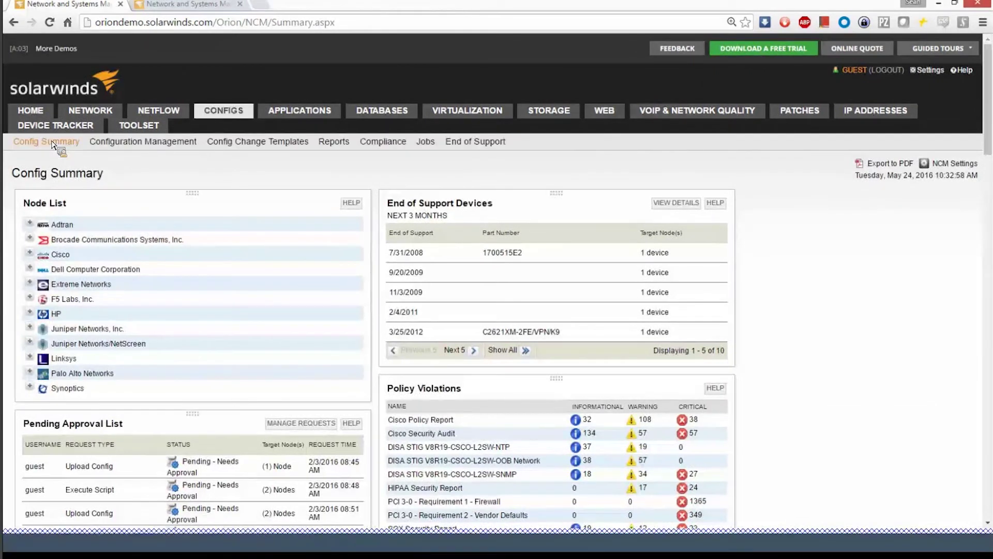
pyautogui.scroll(-5, 54, 144)
pyautogui.scroll(-1, 53, 144)
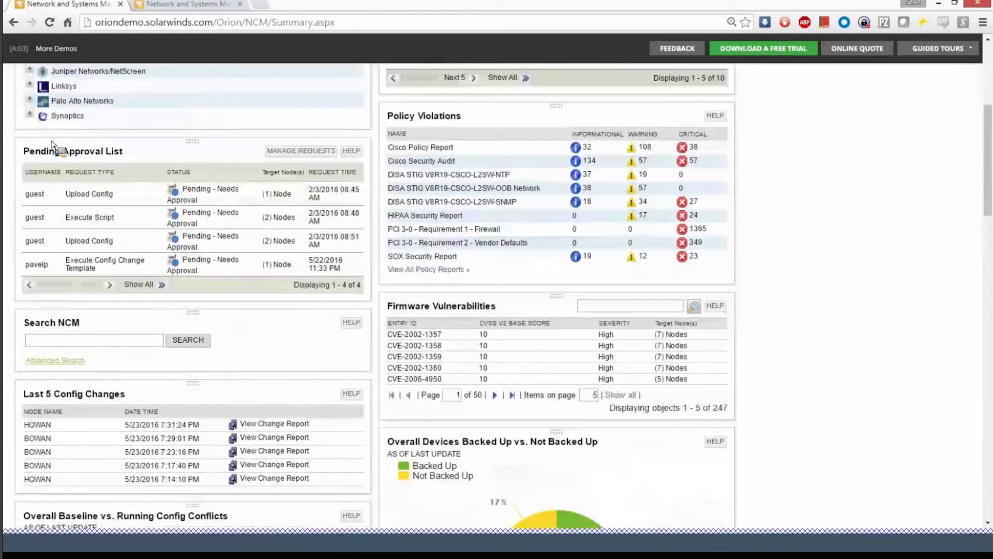
pyautogui.scroll(-2, 54, 143)
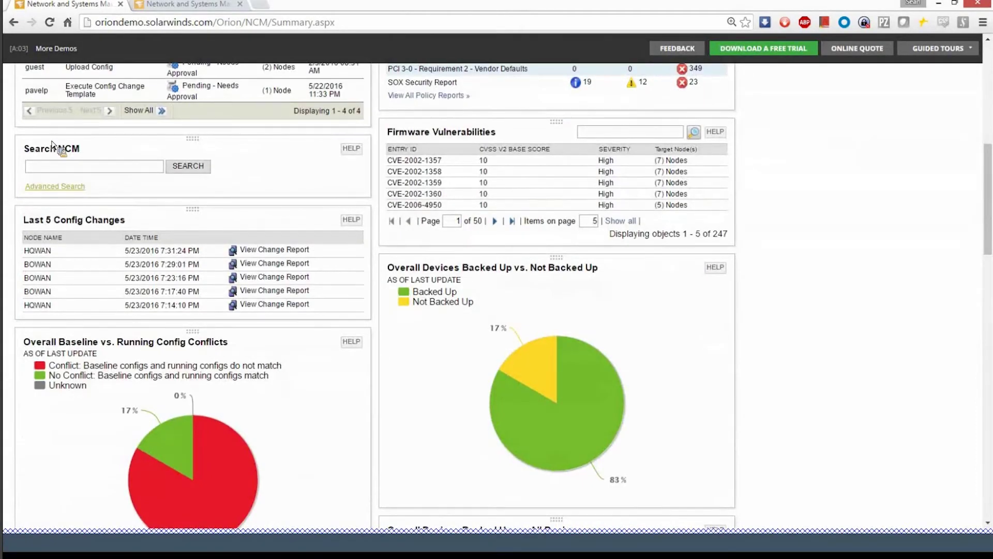
pyautogui.scroll(-2, 53, 144)
pyautogui.scroll(-1, 53, 144)
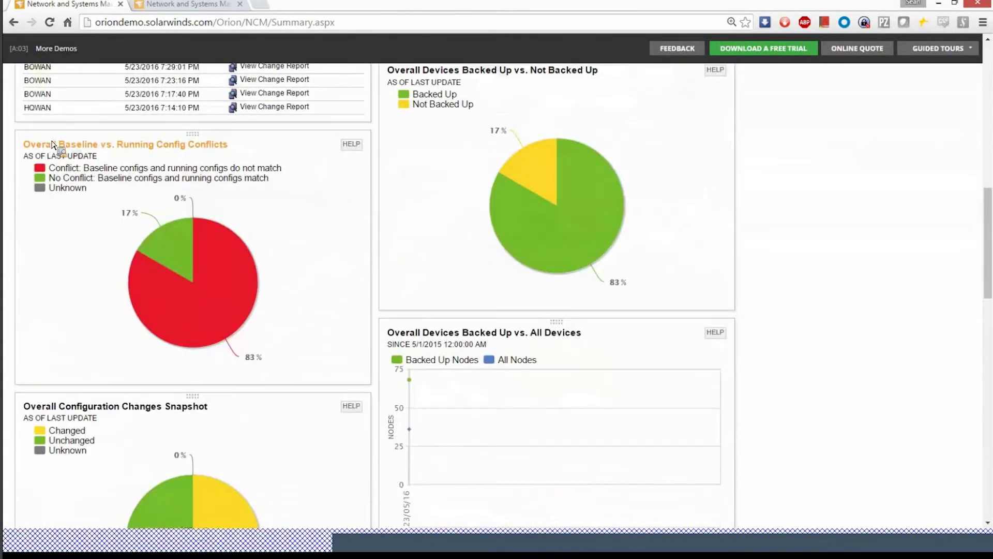
pyautogui.scroll(1, 53, 144)
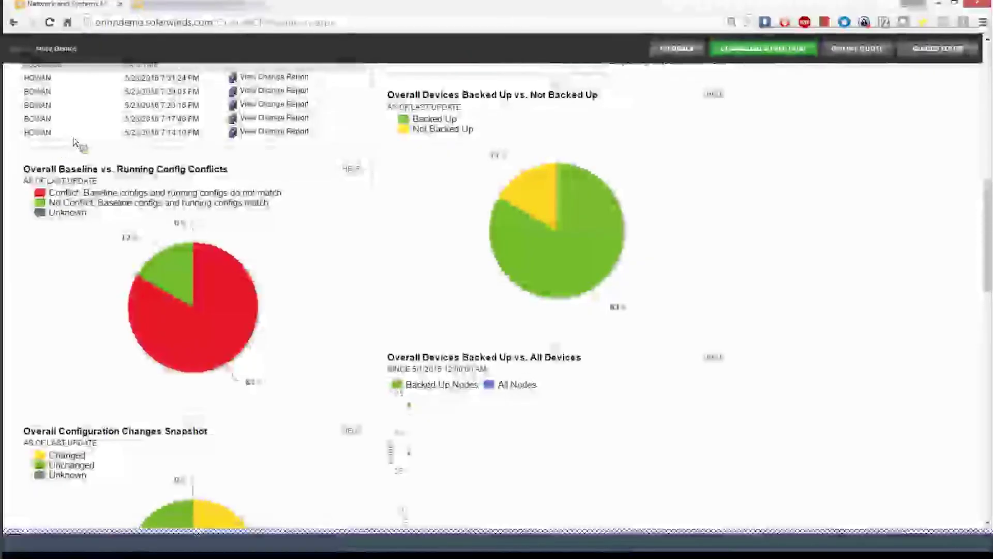
pyautogui.moveTo(235, 266)
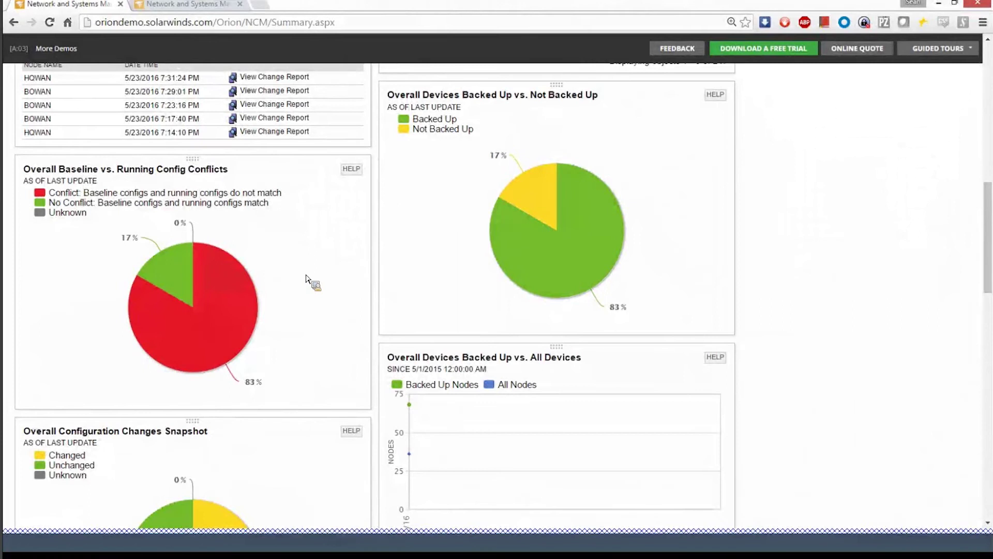
pyautogui.moveTo(228, 308)
pyautogui.scroll(-2, 352, 294)
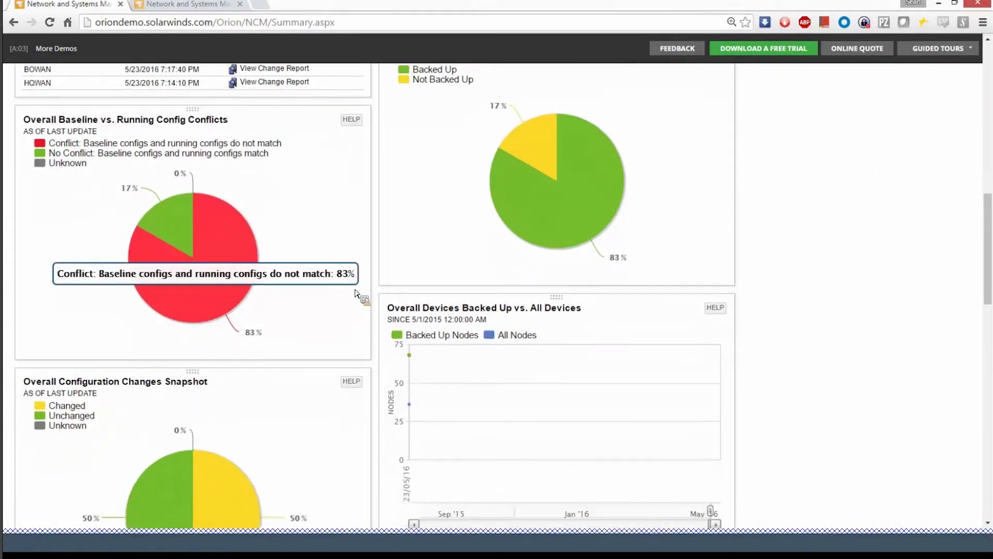
# Drill into the conflict slice of the Overall Running vs. Startup Config Conflicts chart and select all listed nodes
pyautogui.scroll(-7, 355, 294)
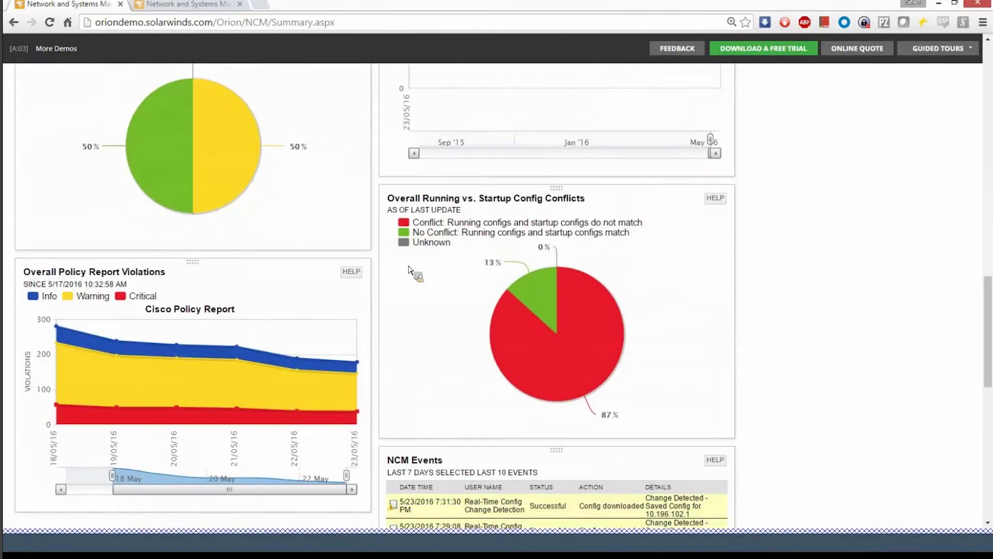
pyautogui.moveTo(579, 307)
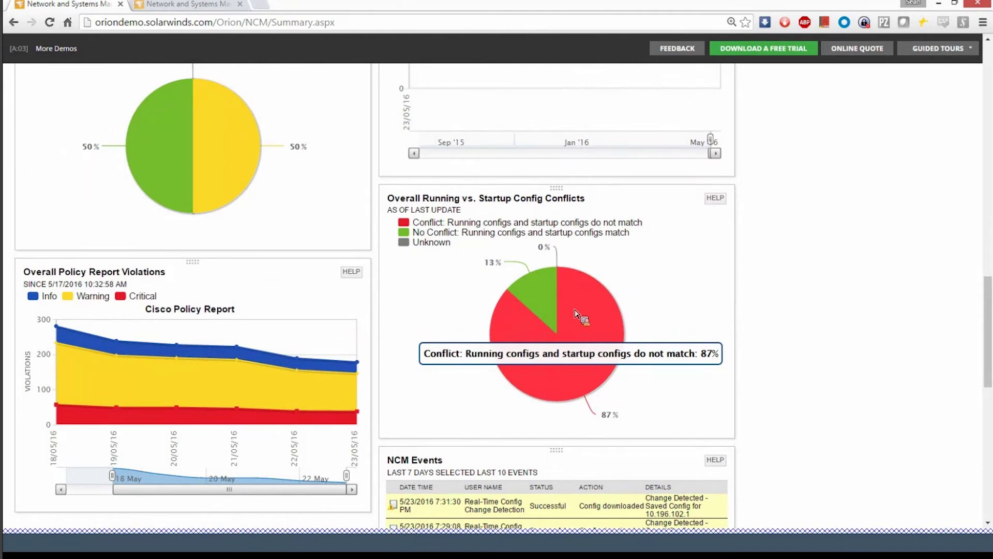
pyautogui.click(578, 314)
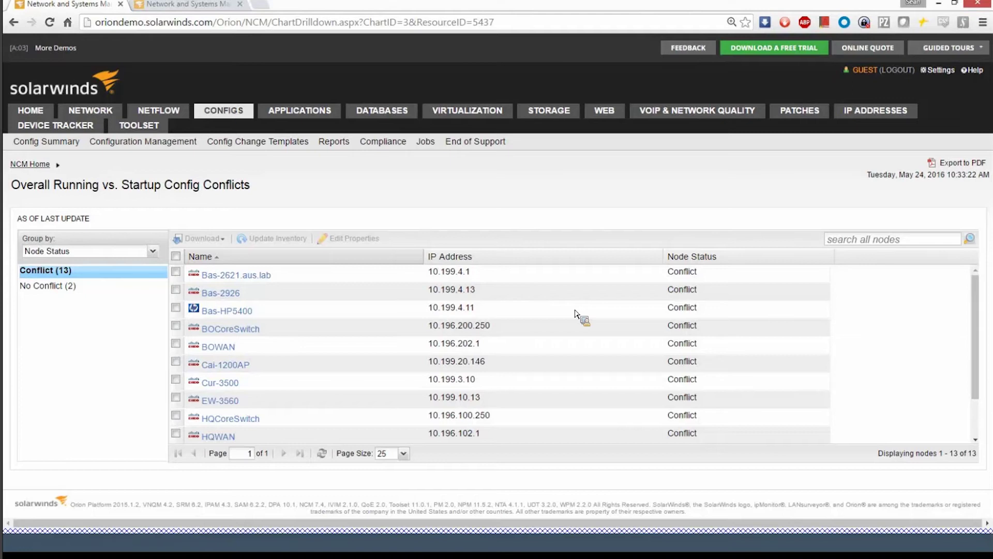
pyautogui.click(176, 255)
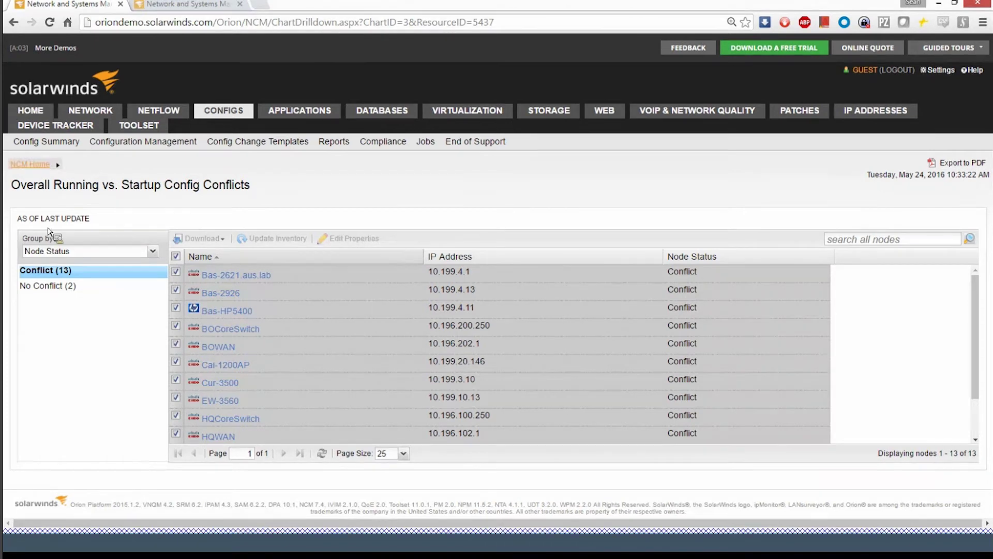
# Return to the Config Summary and open the vulnerability summary for CVE-2002-1357 from Firmware Vulnerabilities
pyautogui.click(13, 23)
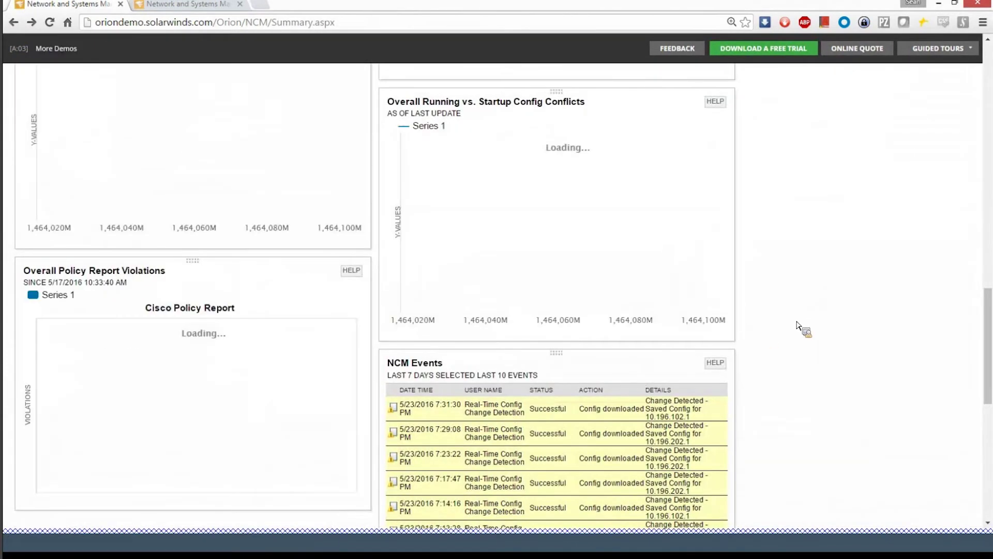
pyautogui.scroll(8, 711, 492)
pyautogui.scroll(5, 711, 491)
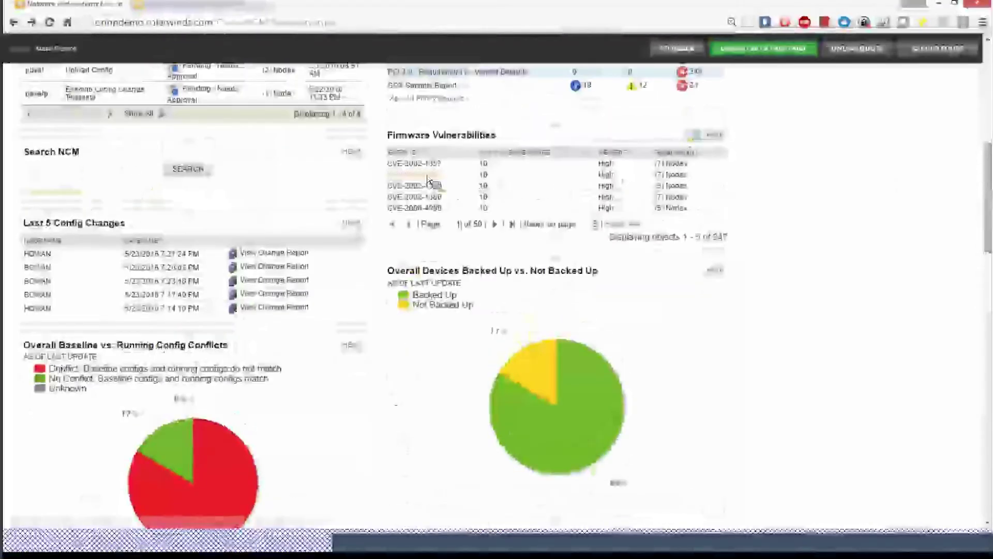
pyautogui.click(427, 165)
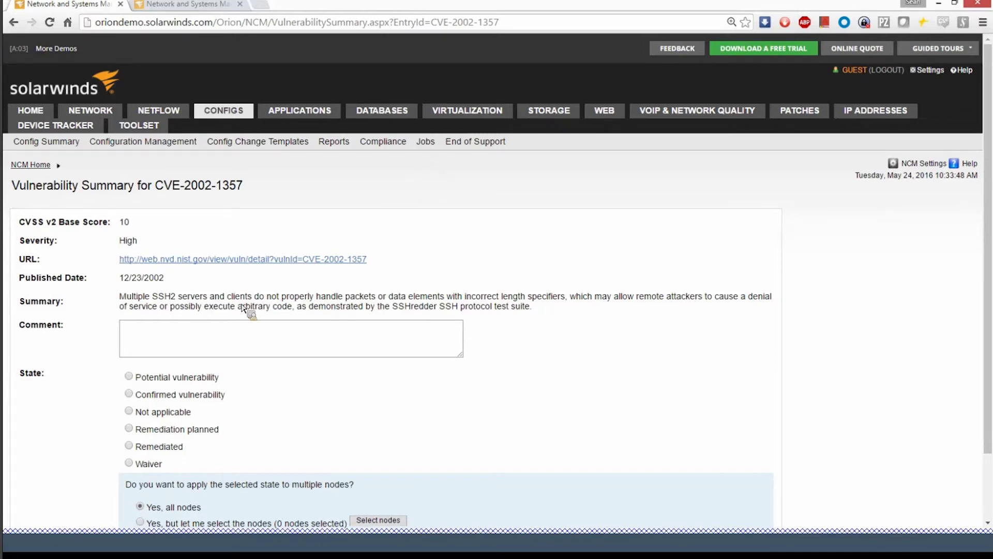
# Try out the vulnerability's state options, choose Waiver with manual node selection, and cancel without submitting
pyautogui.moveTo(144, 383); pyautogui.dragTo(223, 384)
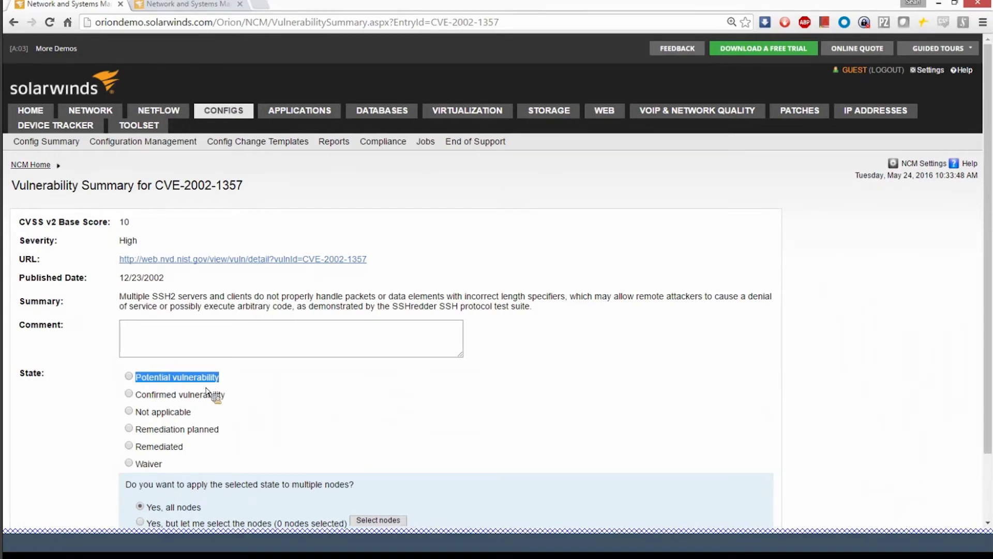
pyautogui.click(129, 394)
pyautogui.click(129, 412)
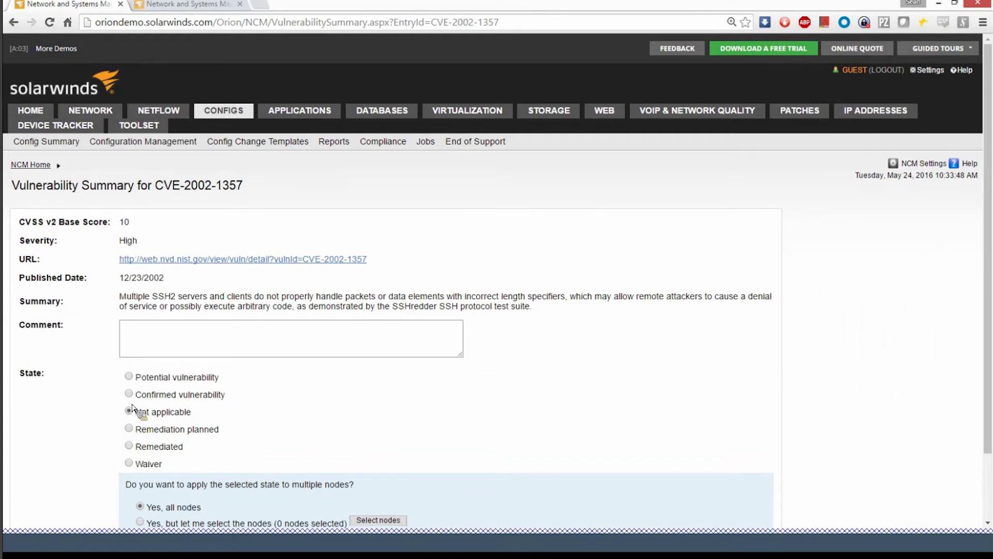
pyautogui.click(132, 398)
pyautogui.click(129, 446)
pyautogui.press('Down')
pyautogui.click(129, 463)
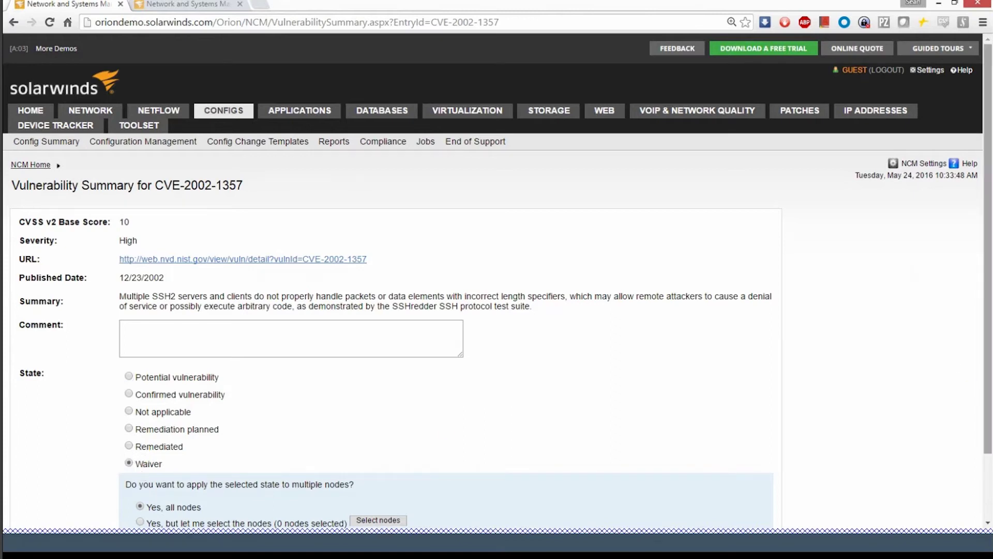
pyautogui.scroll(-2, 926, 383)
pyautogui.click(143, 450)
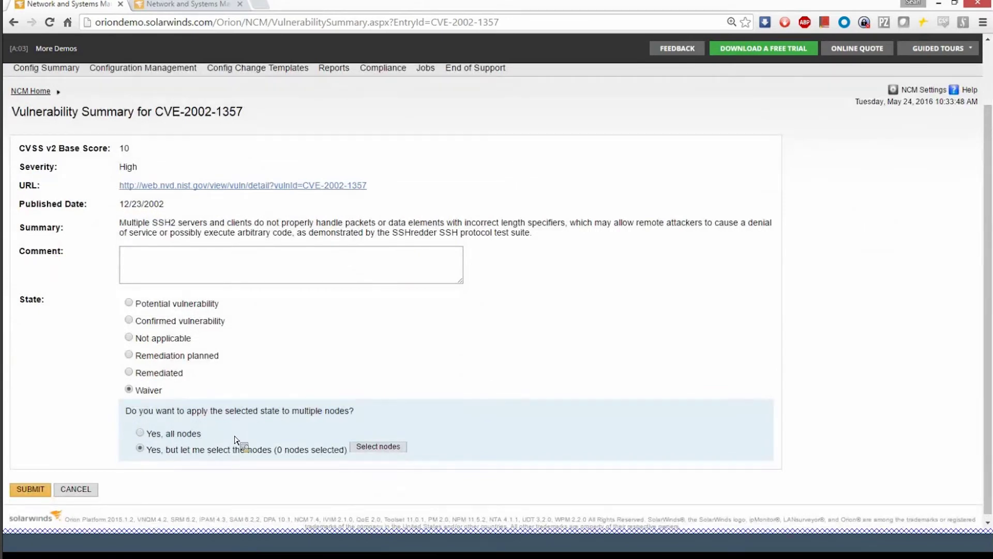
pyautogui.click(76, 489)
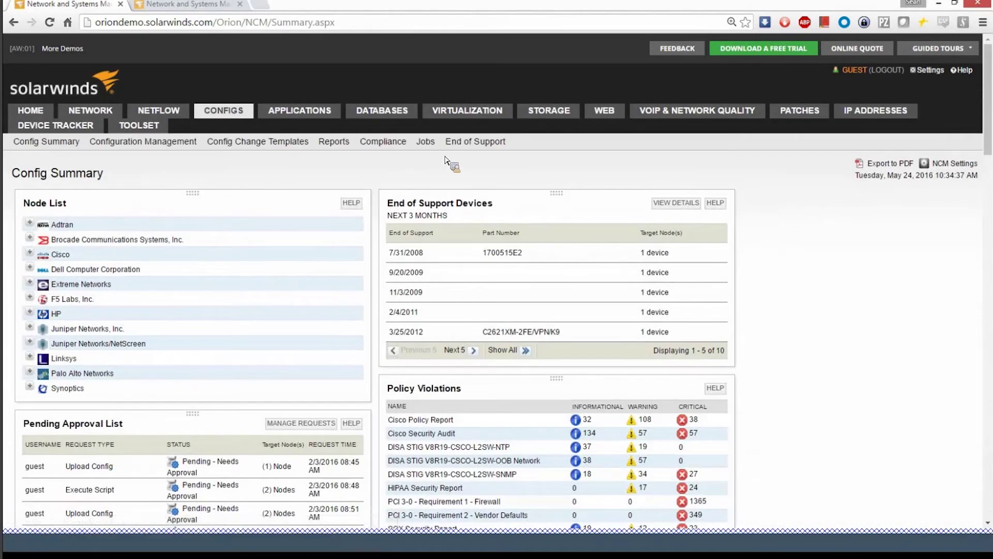
# Review the End of Support & End of Sales Lookup and return to the Config Summary
pyautogui.click(462, 148)
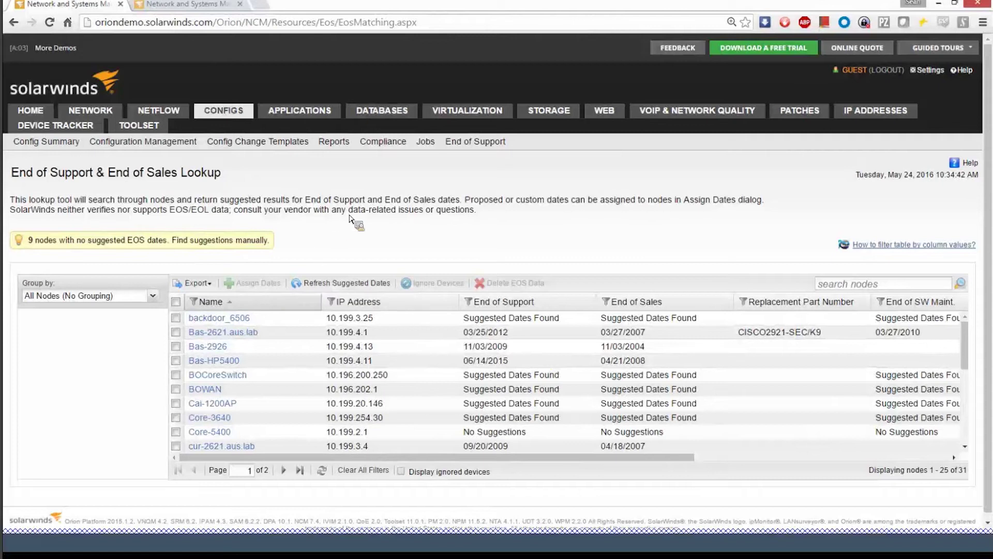
pyautogui.click(46, 142)
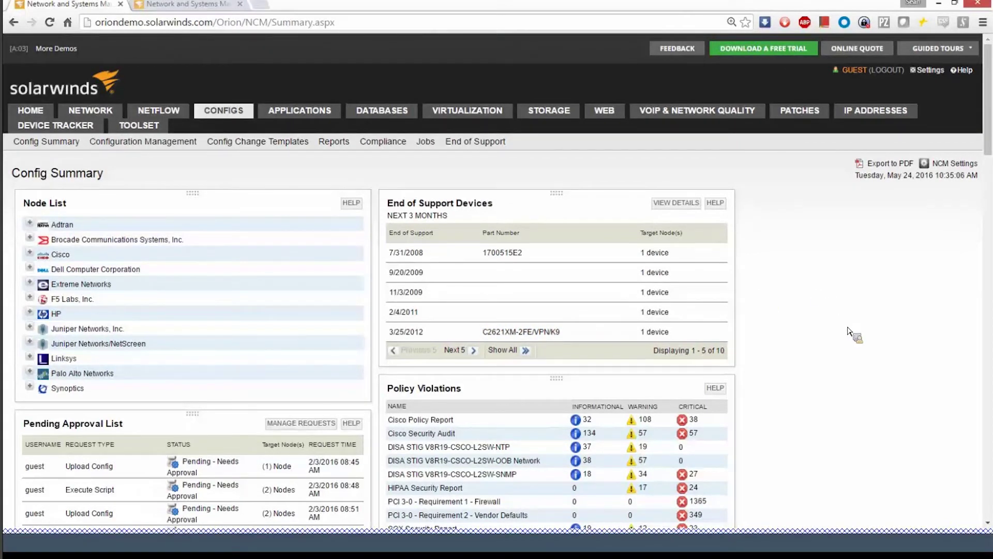
# Expand the Cisco group in the Node List and open the Configs view of node Bas-2621.aus.lab
pyautogui.click(34, 253)
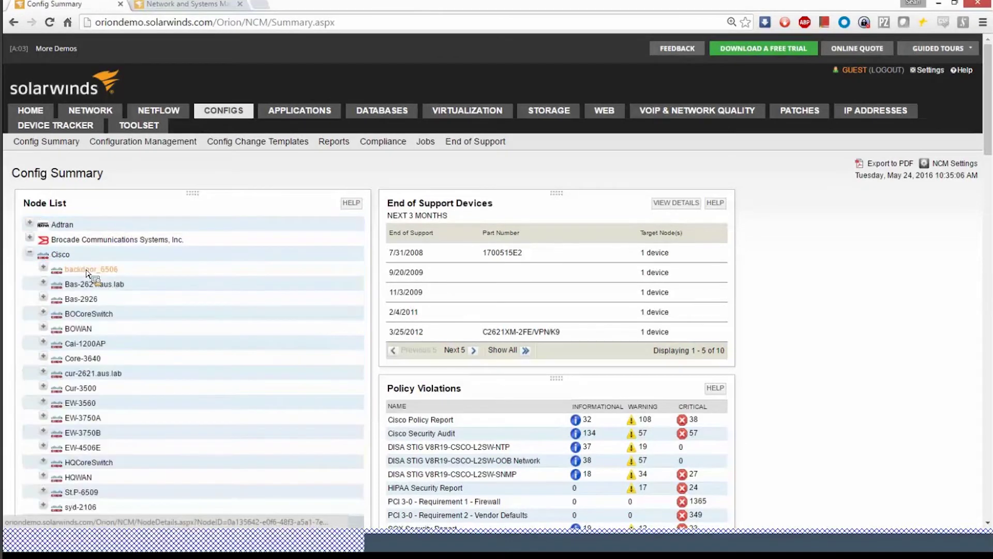
pyautogui.click(86, 286)
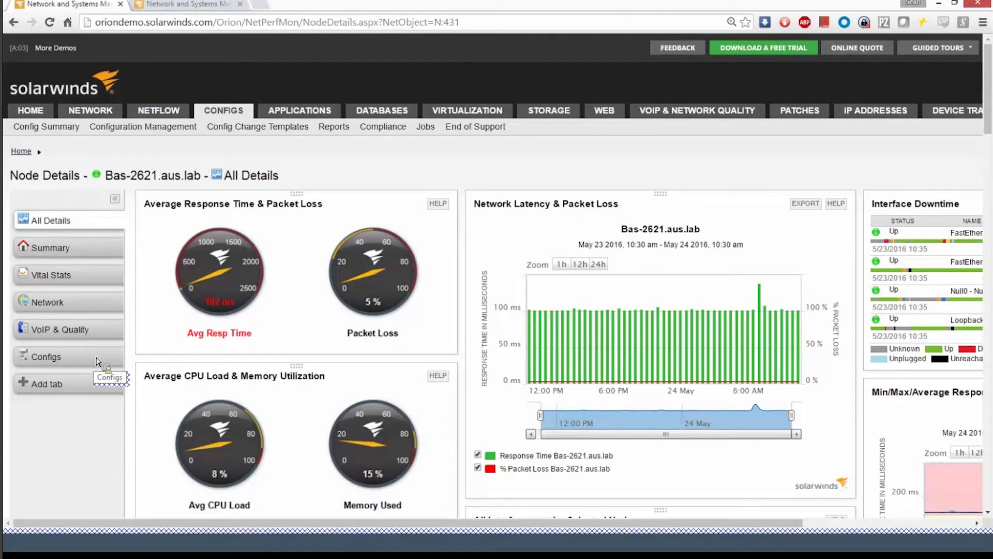
pyautogui.scroll(-1, 97, 360)
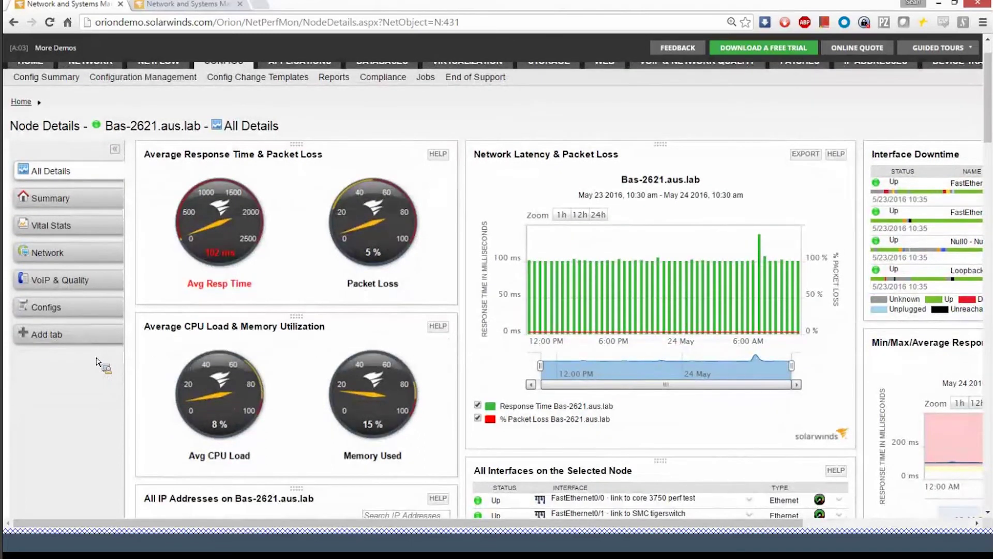
pyautogui.click(86, 310)
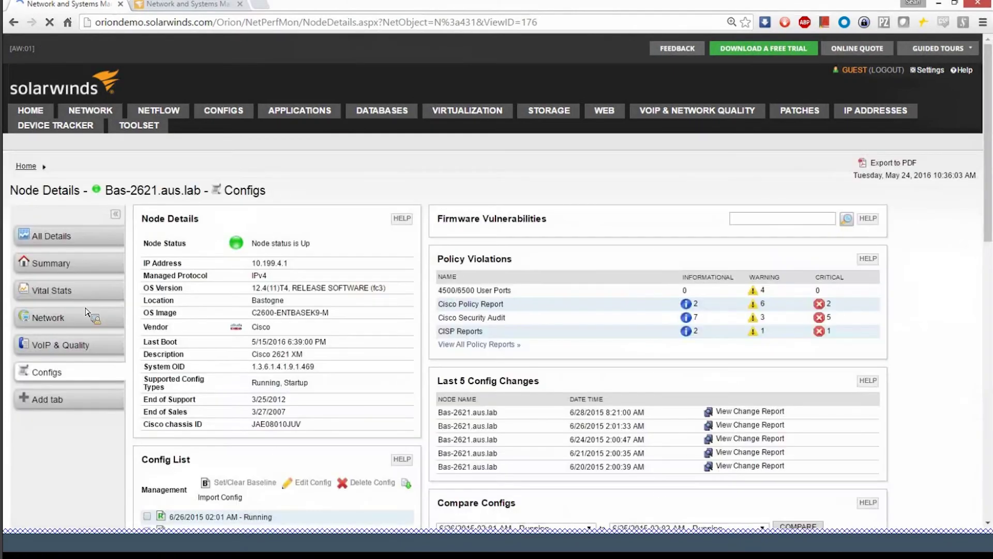
# Examine the node's config list, change report, download, script execution and inventory resources, including the configs available for upload
pyautogui.scroll(-2, 87, 312)
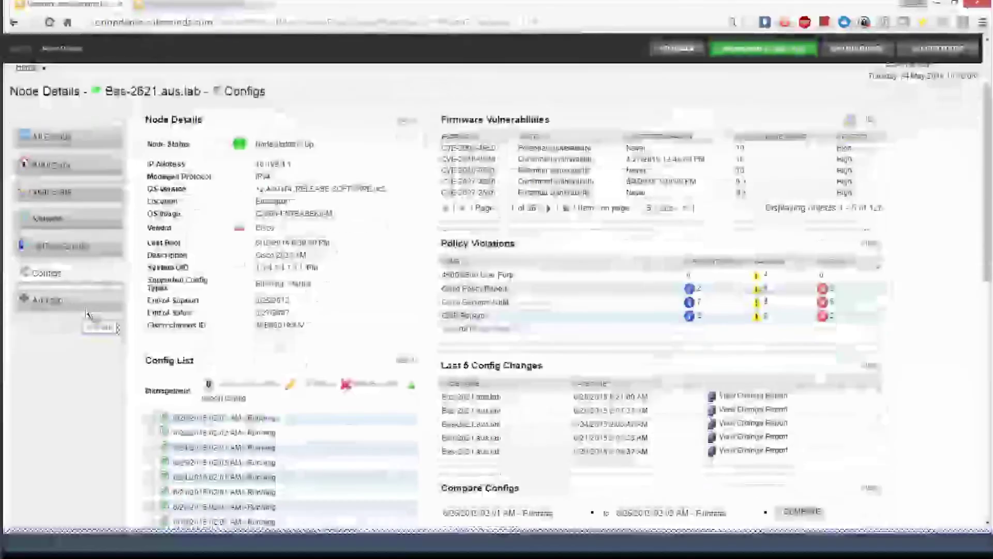
pyautogui.scroll(-1, 86, 312)
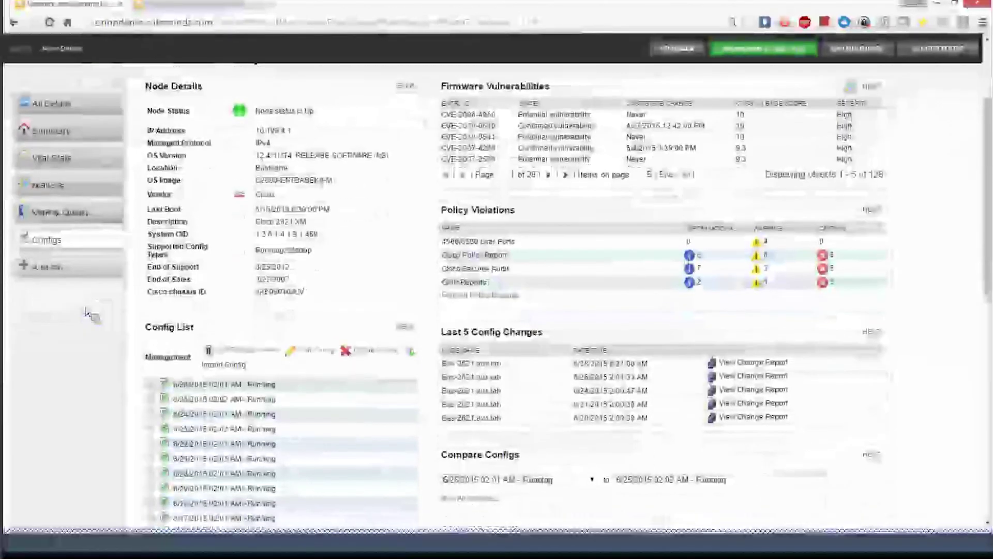
pyautogui.scroll(-3, 86, 312)
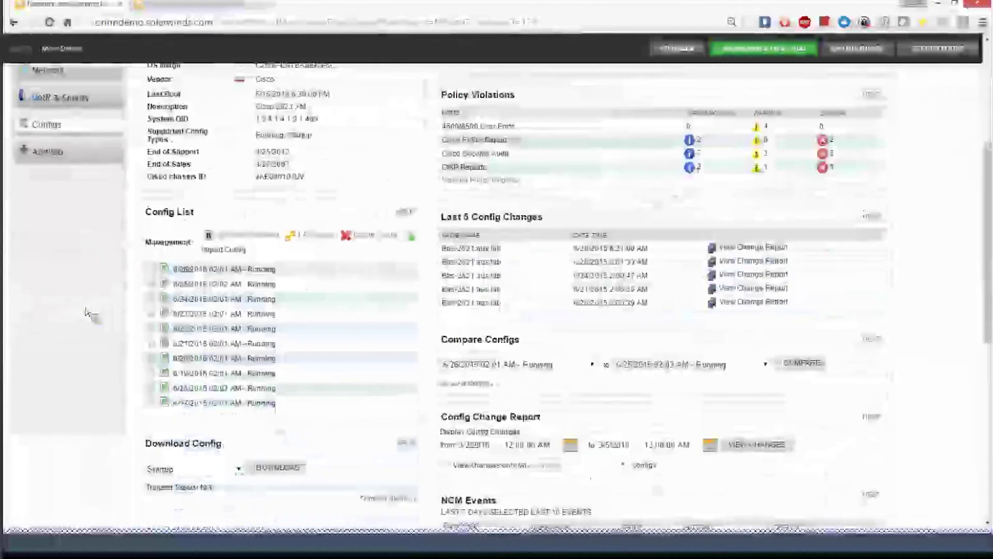
pyautogui.scroll(-1, 90, 313)
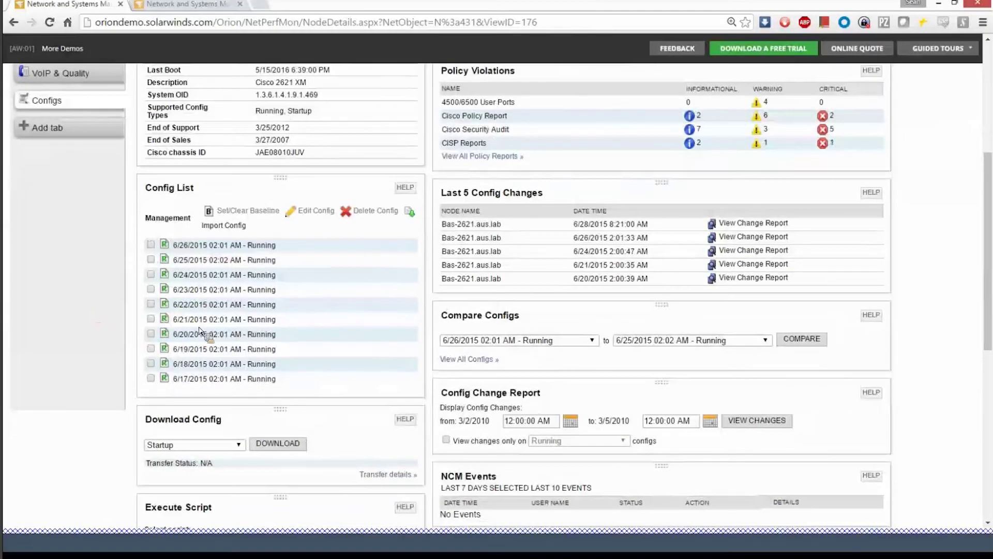
pyautogui.scroll(-4, 127, 354)
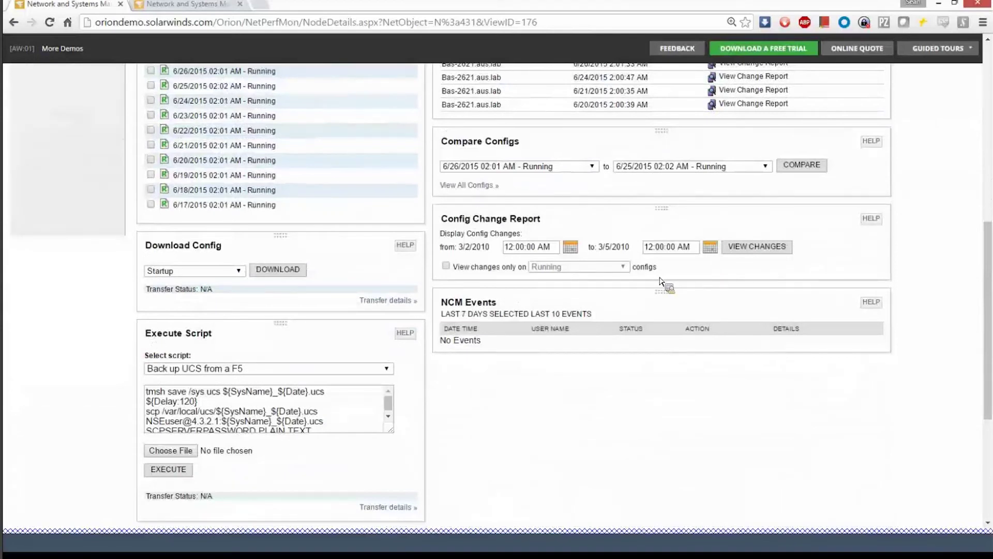
pyautogui.scroll(-2, 660, 280)
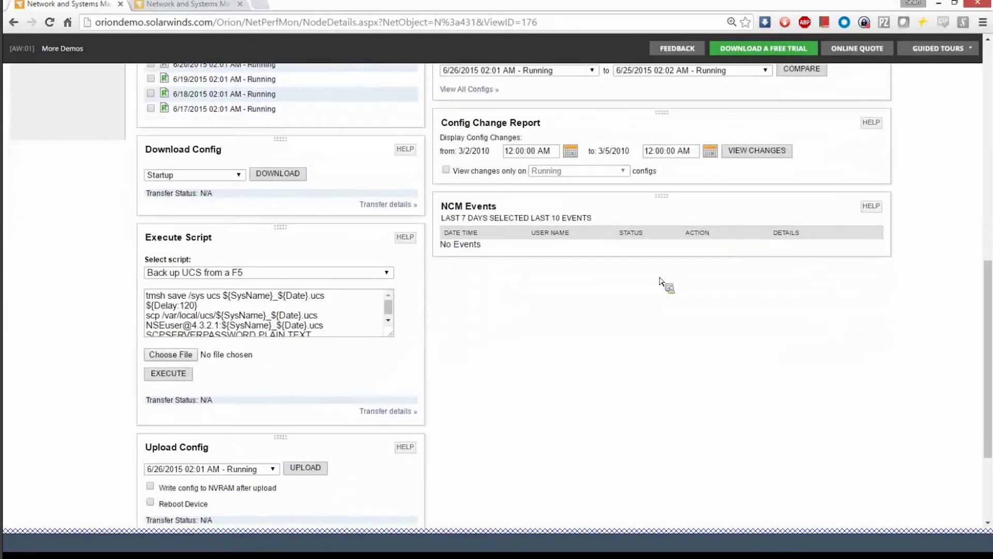
pyautogui.scroll(-3, 660, 281)
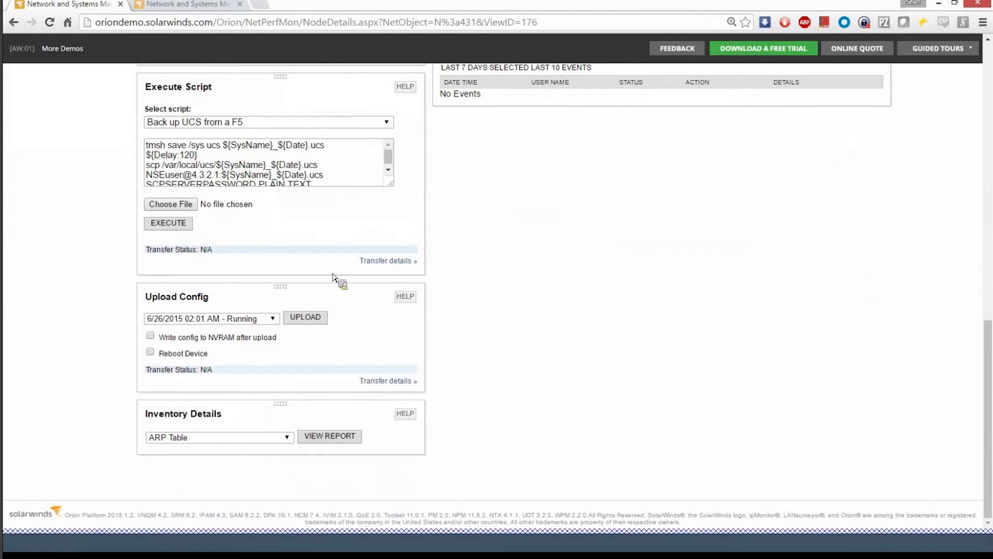
pyautogui.click(228, 318)
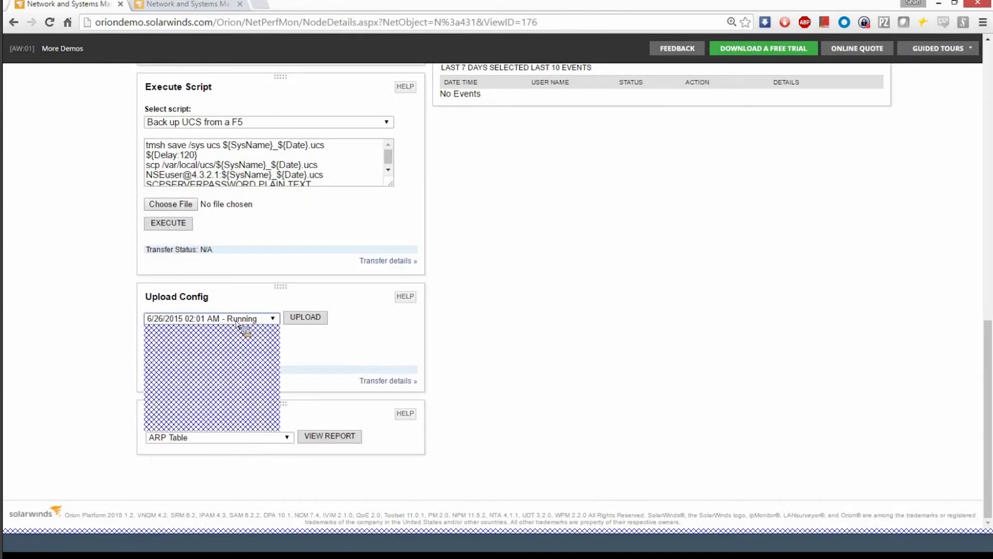
pyautogui.click(304, 335)
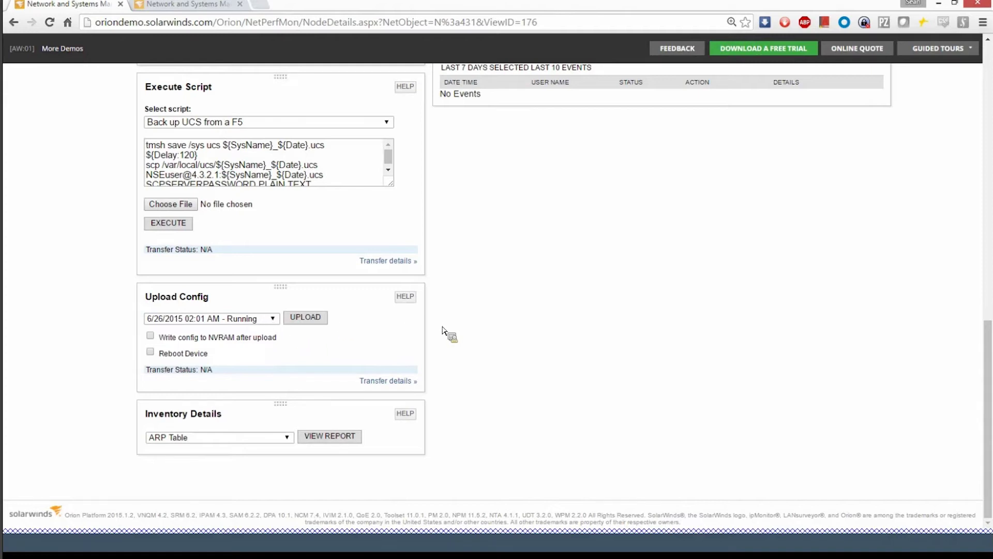
pyautogui.scroll(10, 444, 331)
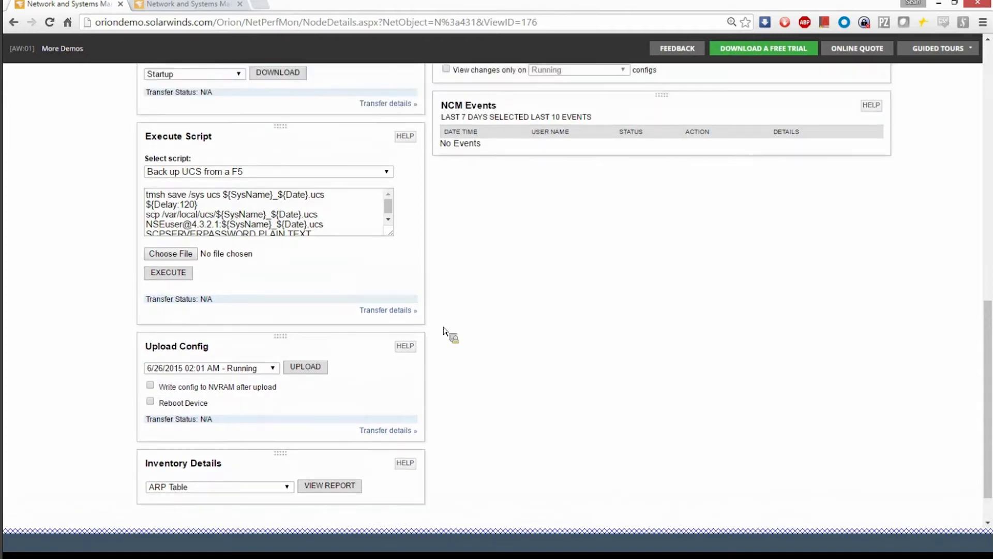
pyautogui.scroll(1, 443, 329)
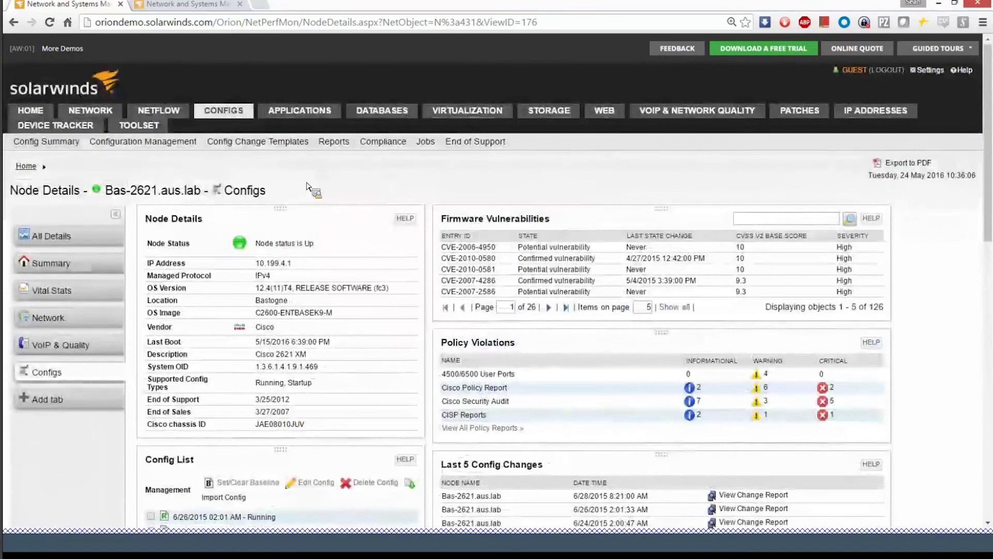
# Go to the Enterprise Dashboard, expand the Adtran nodes in the tree, and look over the Enterprise Network Map
pyautogui.moveTo(42, 112)
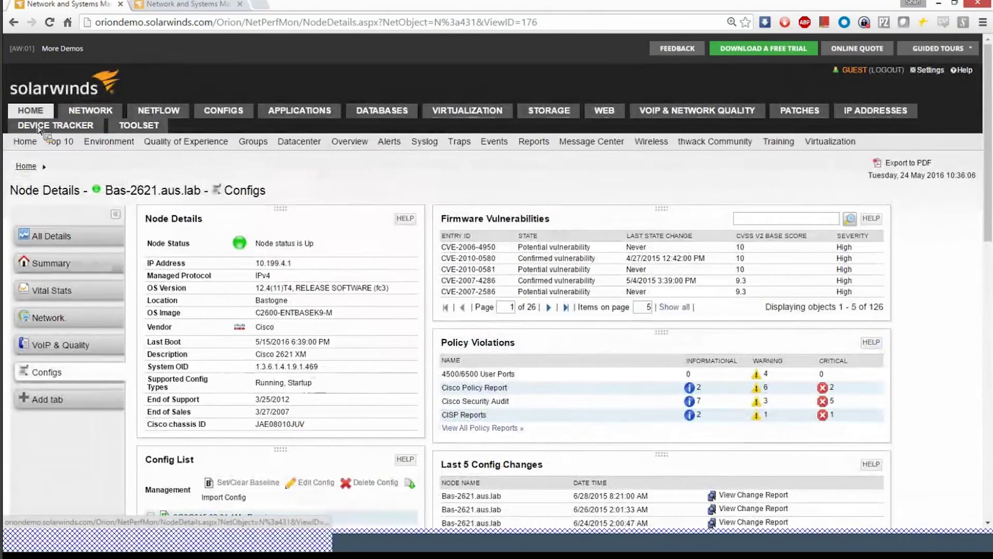
pyautogui.click(26, 142)
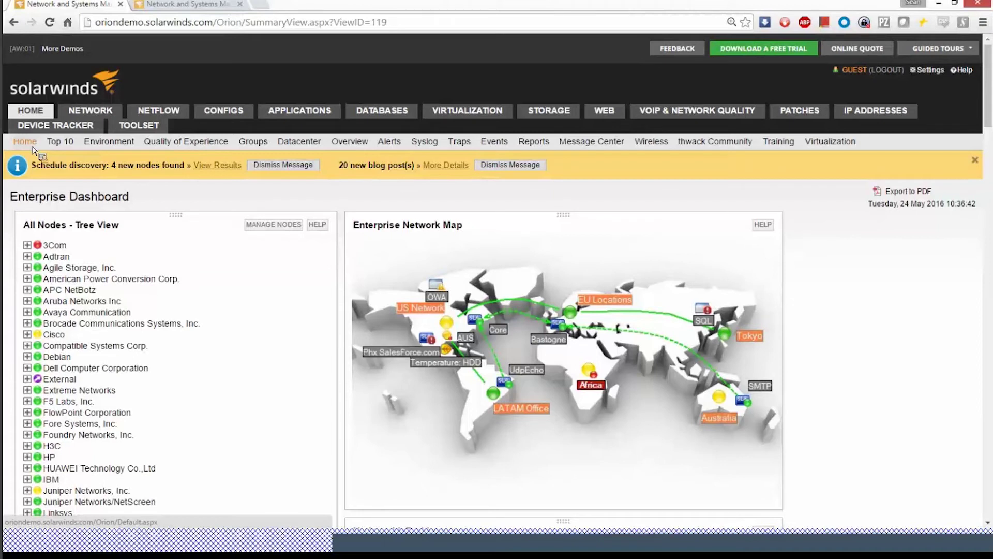
pyautogui.scroll(-3, 455, 230)
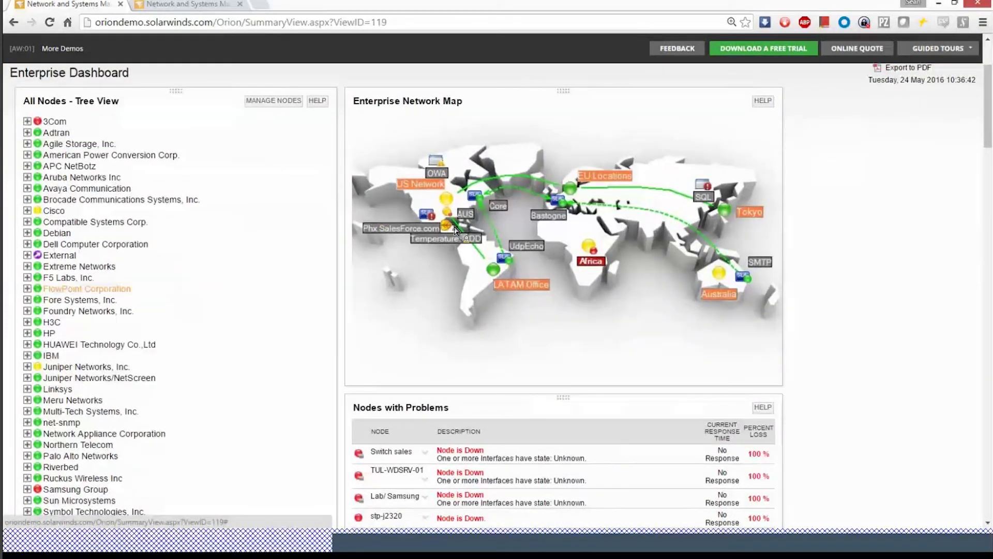
pyautogui.click(28, 133)
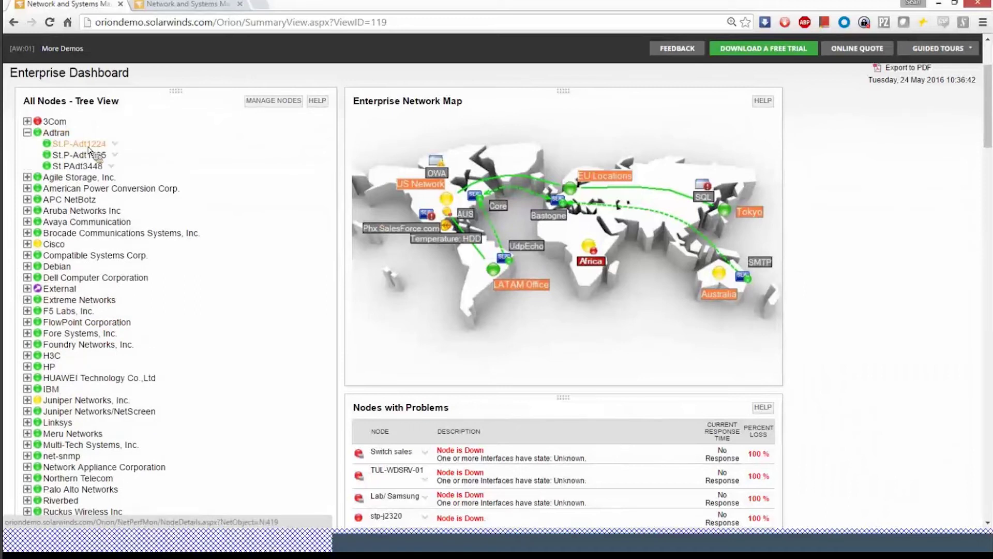
pyautogui.moveTo(89, 150)
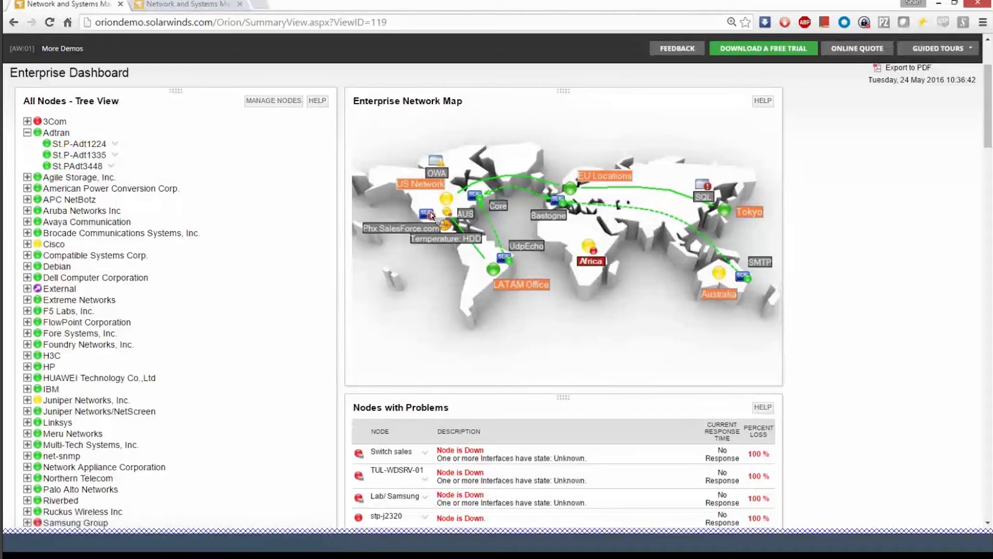
pyautogui.moveTo(429, 216)
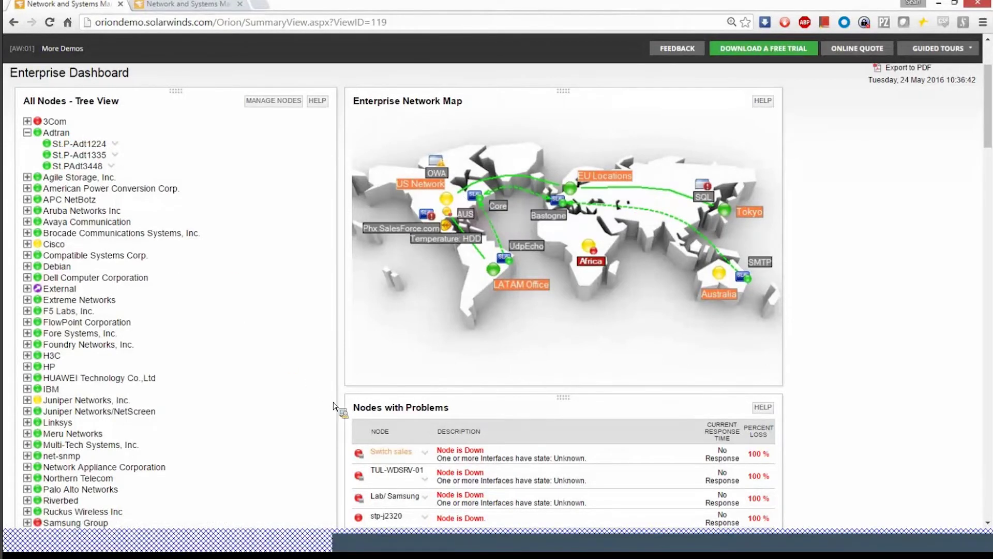
# Examine the Nodes with Problems list on the Enterprise Dashboard, including the details of node Switch sales
pyautogui.moveTo(386, 454)
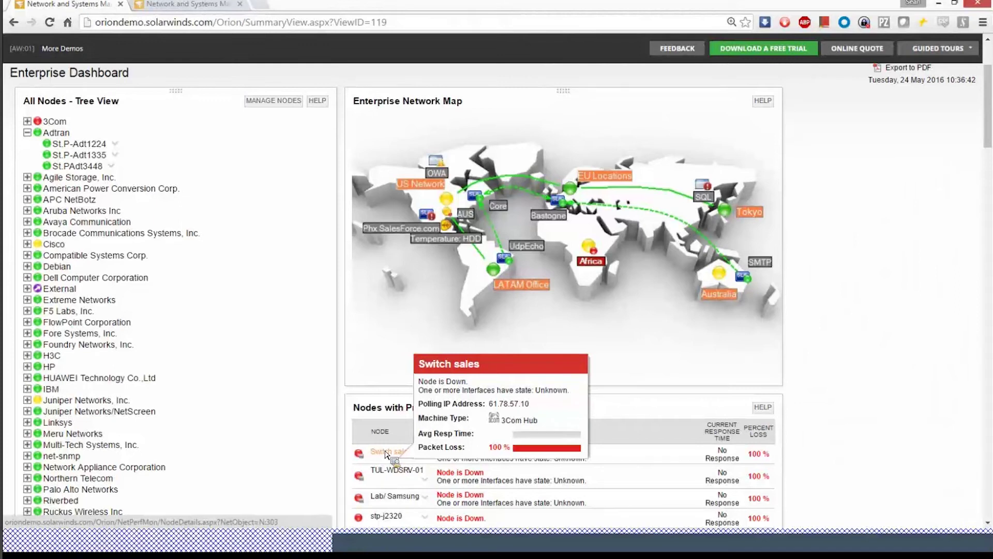
pyautogui.scroll(-2, 385, 455)
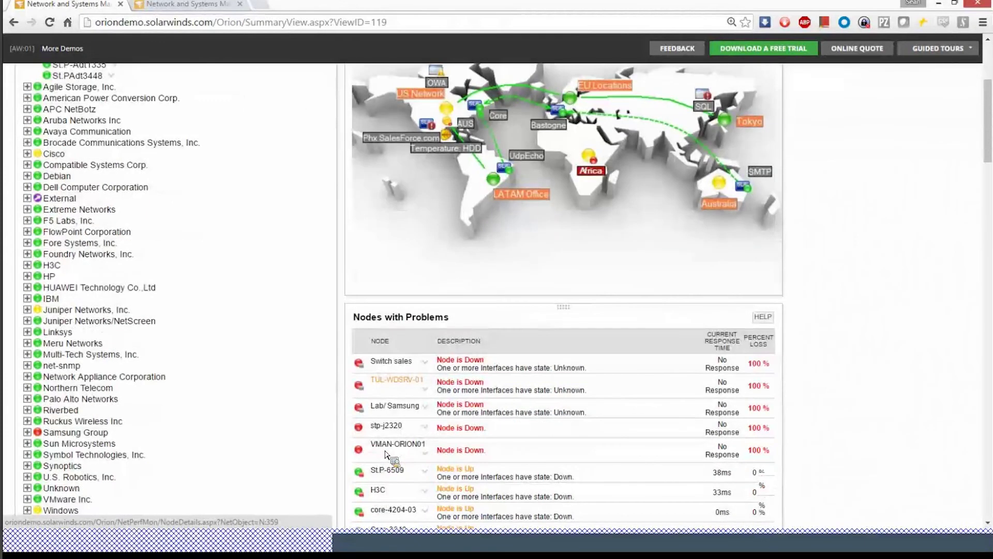
pyautogui.scroll(-1, 385, 454)
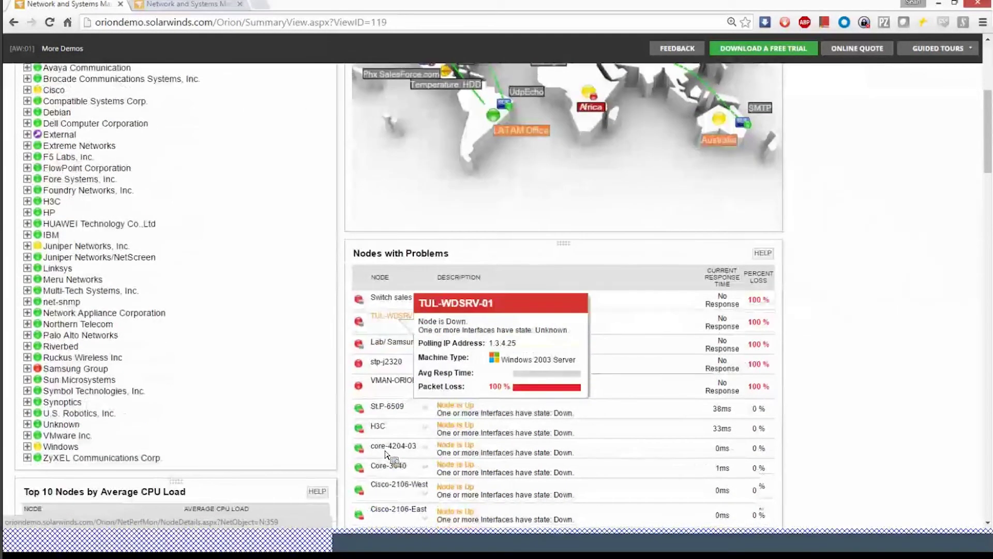
pyautogui.scroll(-3, 385, 454)
pyautogui.scroll(-1, 385, 454)
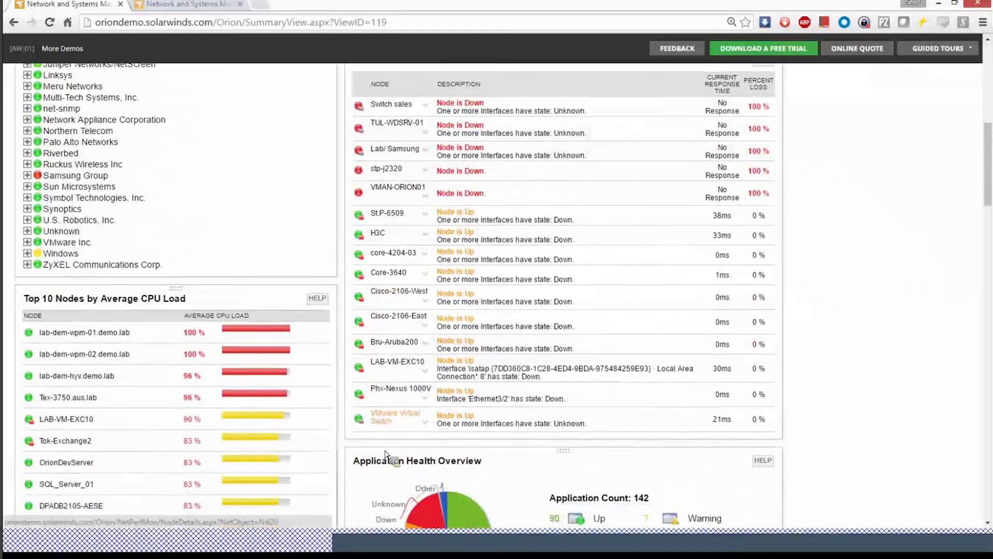
pyautogui.scroll(-1, 373, 451)
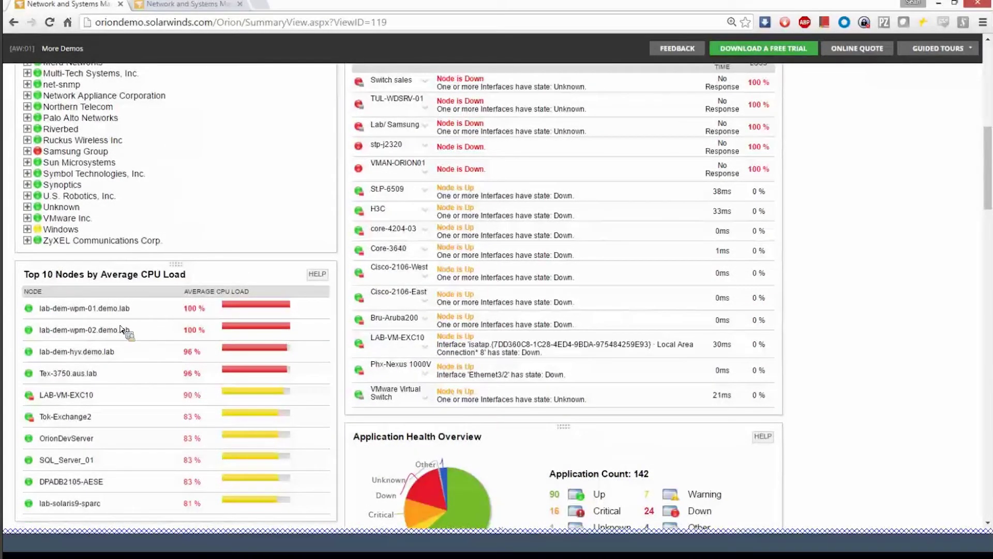
# Review the dashboard's Top 10 Nodes by Average CPU Load, Top 5 Conversations, health overviews, config changes and audit events
pyautogui.moveTo(95, 314)
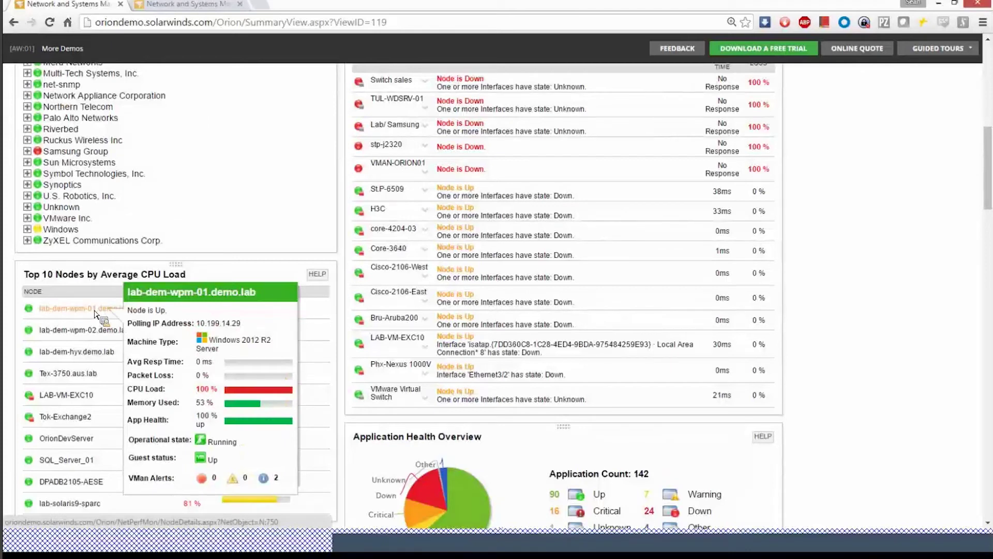
pyautogui.scroll(-3, 95, 314)
pyautogui.scroll(-4, 96, 313)
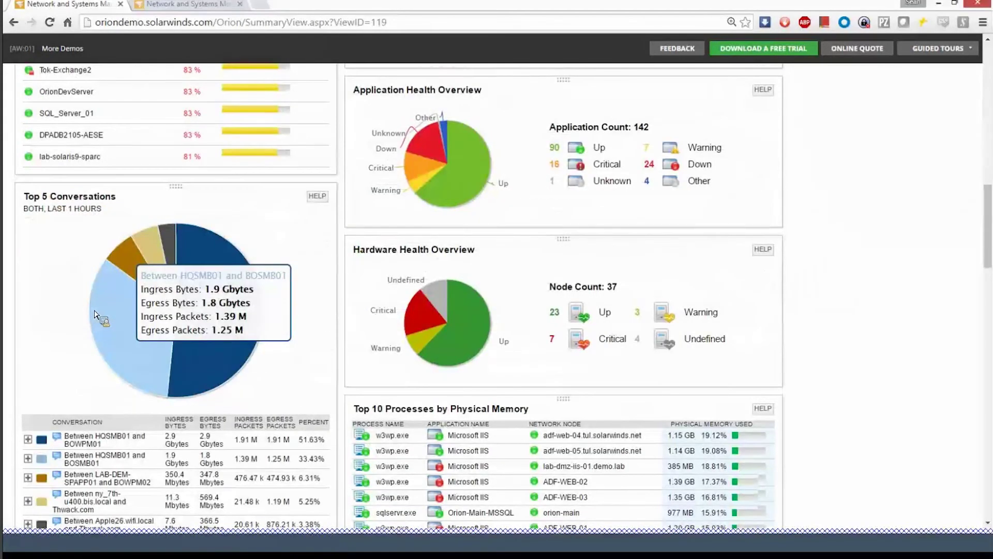
pyautogui.scroll(-2, 95, 314)
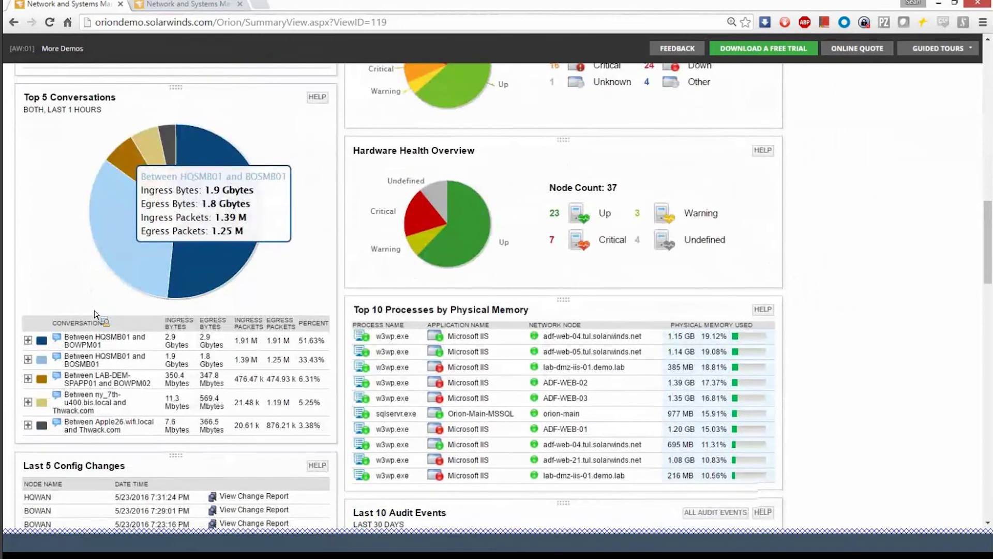
pyautogui.scroll(-7, 96, 313)
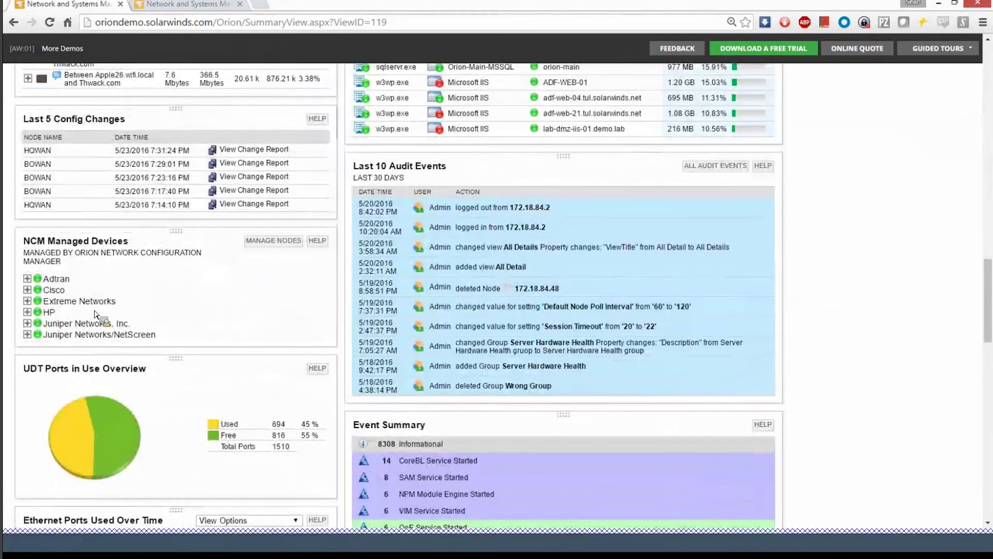
pyautogui.scroll(-4, 96, 313)
pyautogui.scroll(13, 95, 314)
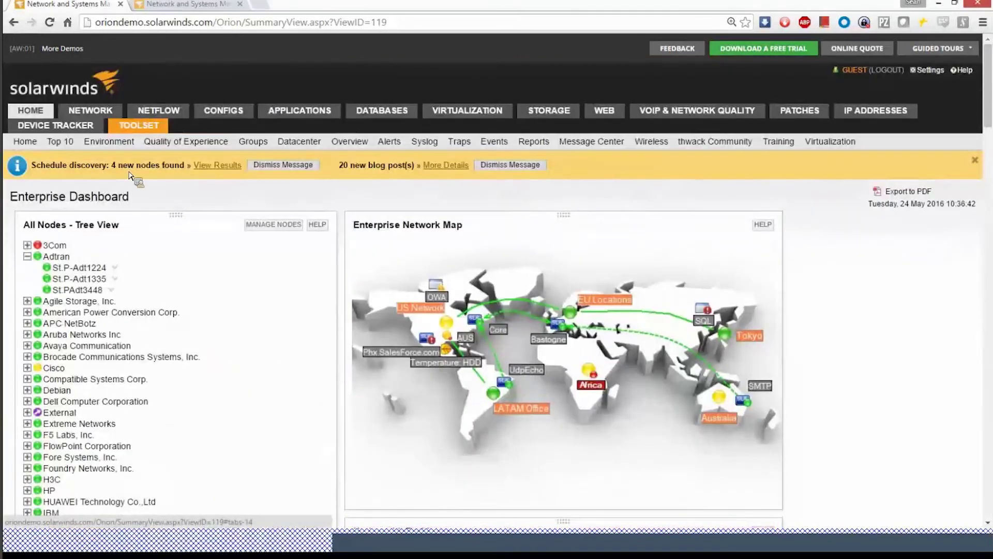
# Open the NPM Summary and look over its multicast traffic, VLAN, VRF and Interfaces with High Percent Utilization resources
pyautogui.moveTo(107, 115)
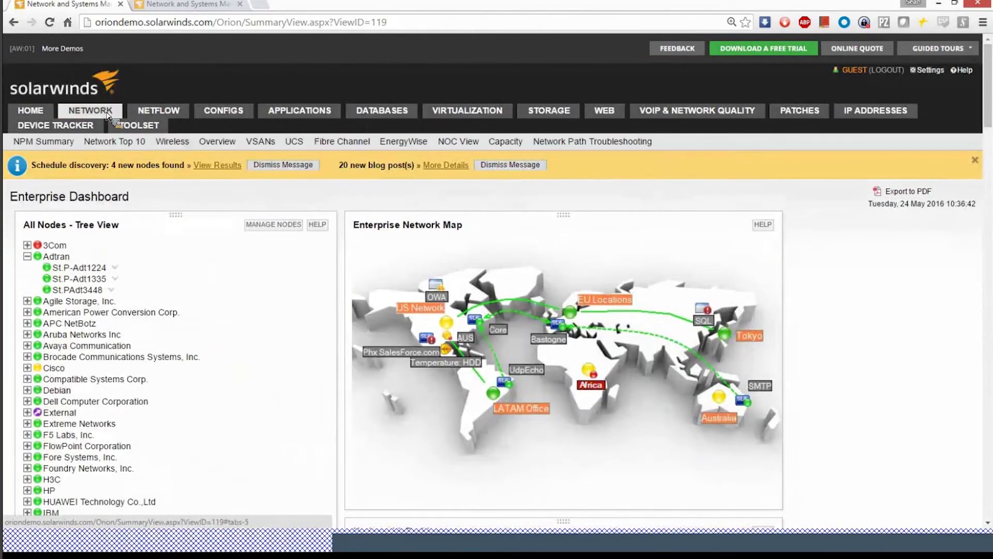
pyautogui.click(64, 146)
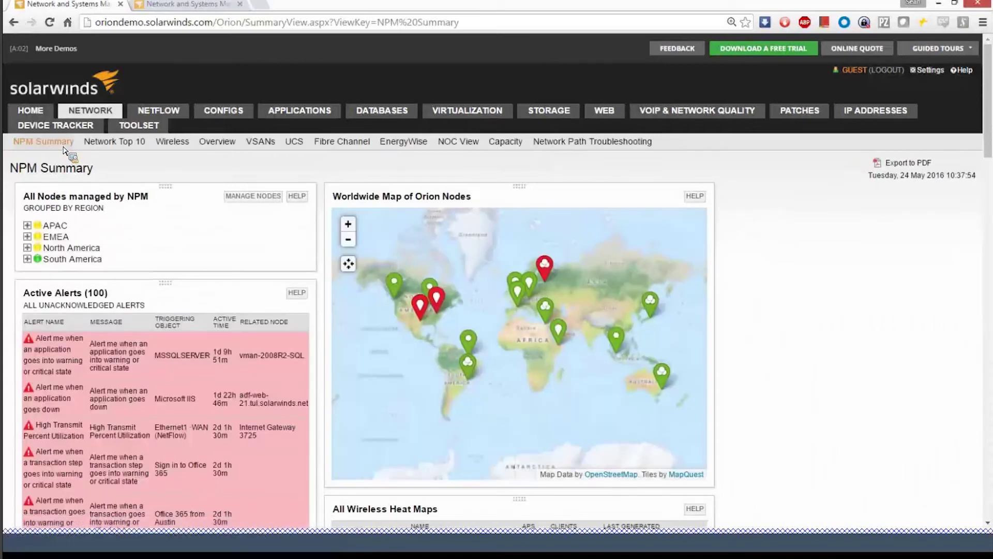
pyautogui.scroll(-10, 64, 150)
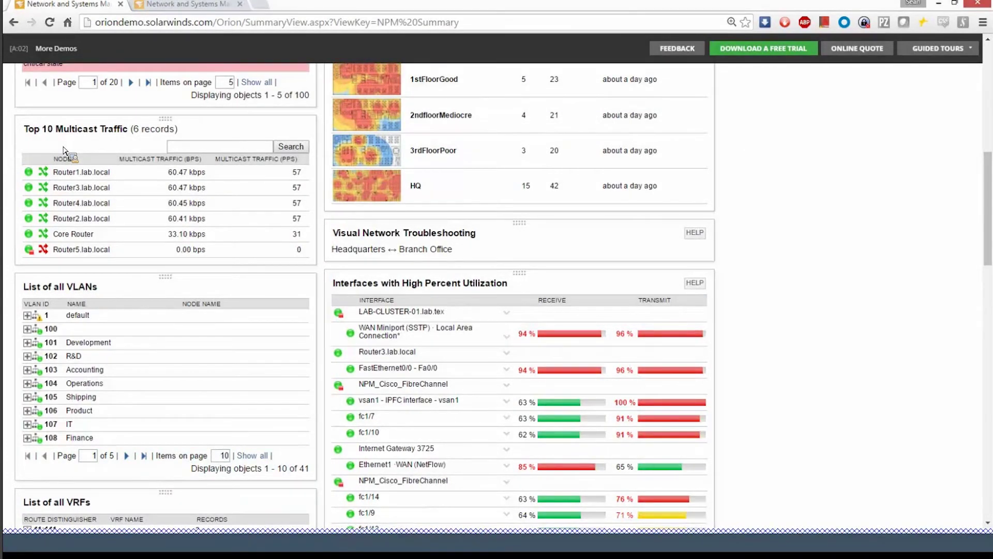
pyautogui.scroll(-2, 64, 150)
pyautogui.scroll(-2, 63, 150)
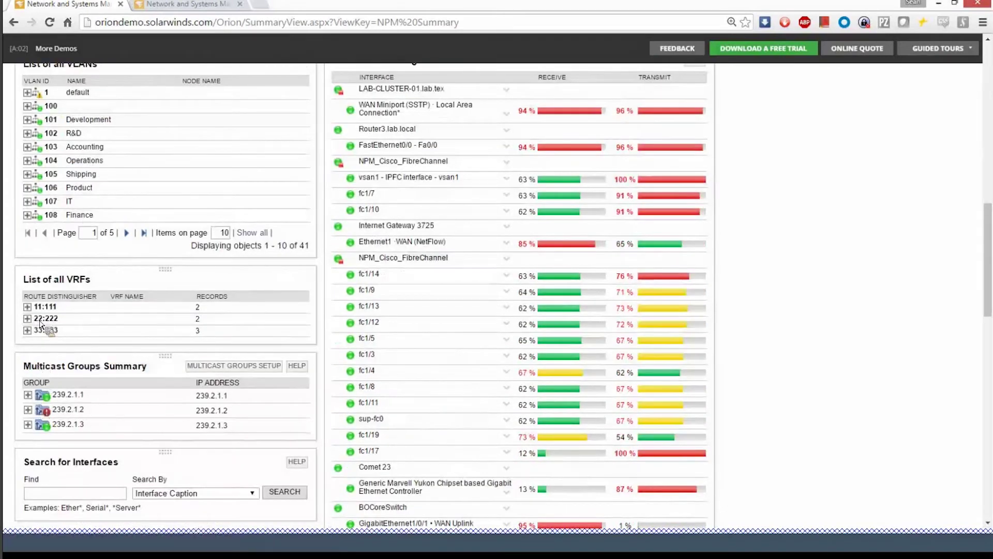
# Expand multicast group 239.2.1.1, VLAN 100 and the APAC region on the NPM Summary to inspect their members
pyautogui.click(28, 396)
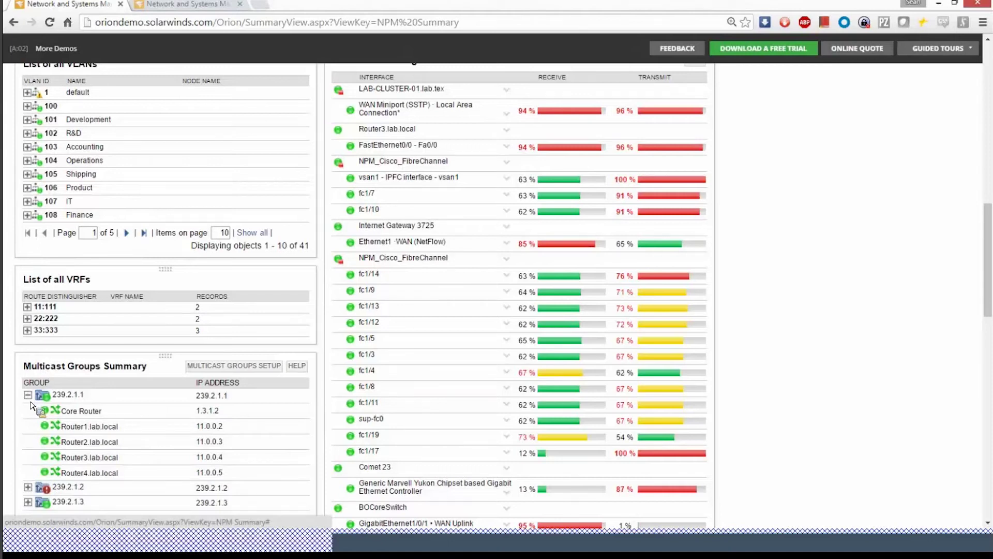
pyautogui.scroll(1, 31, 405)
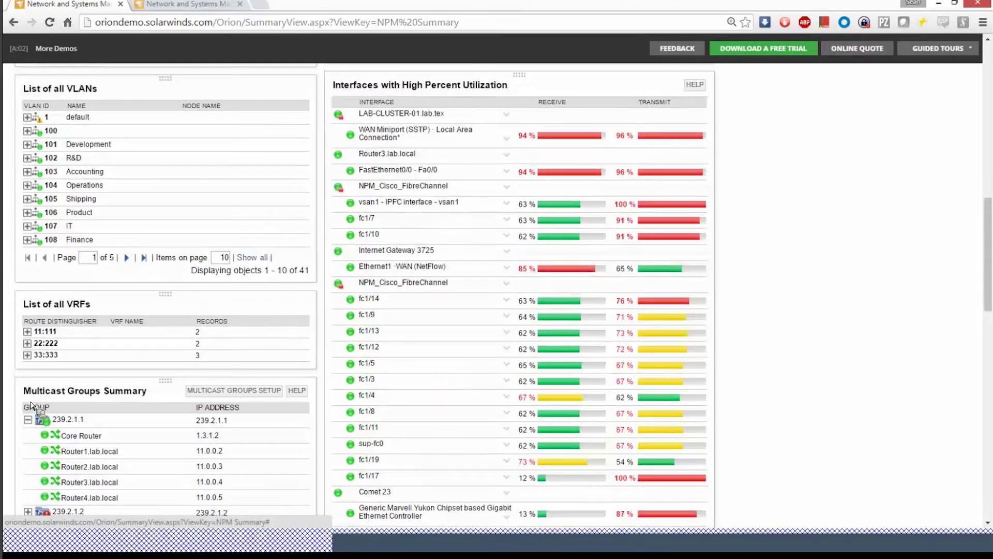
pyautogui.scroll(1, 31, 404)
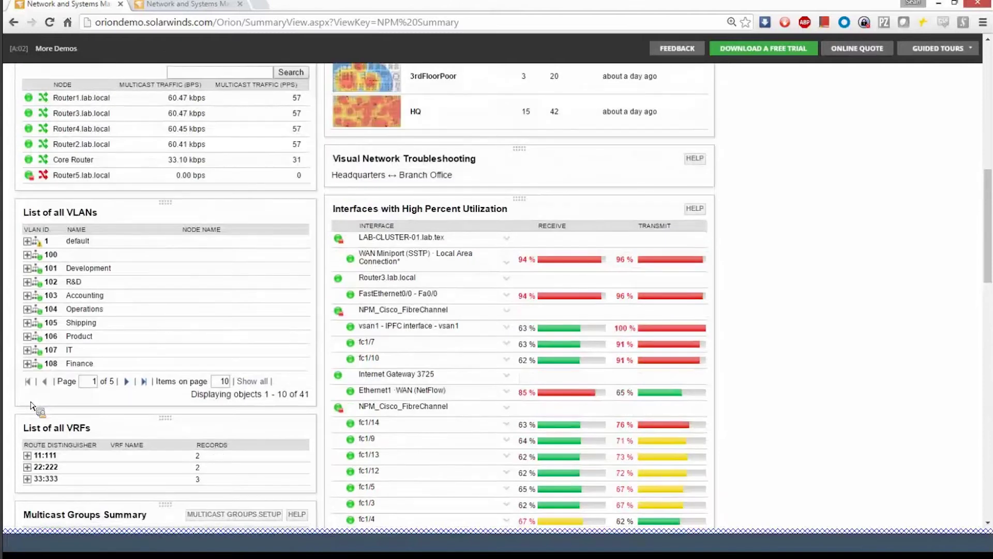
pyautogui.click(27, 255)
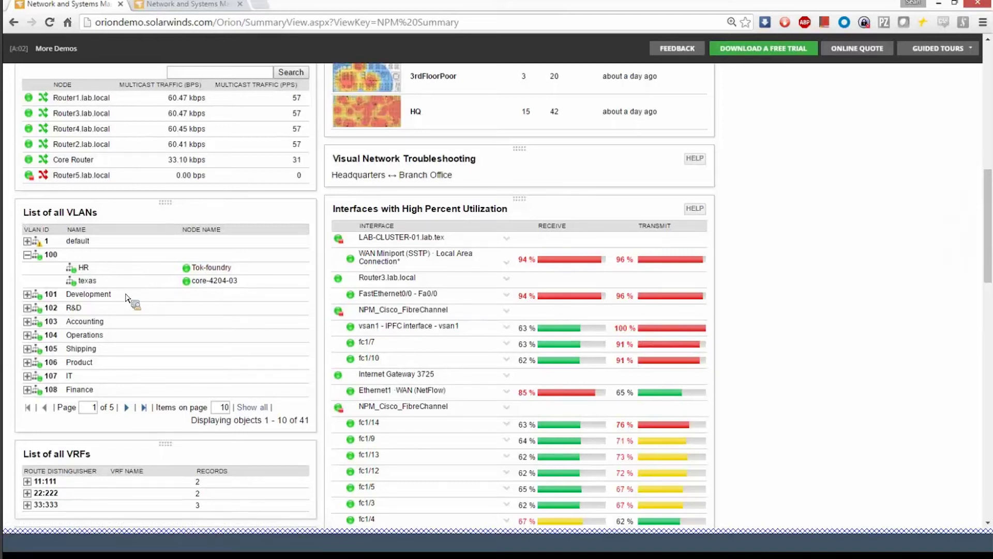
pyautogui.scroll(2, 155, 344)
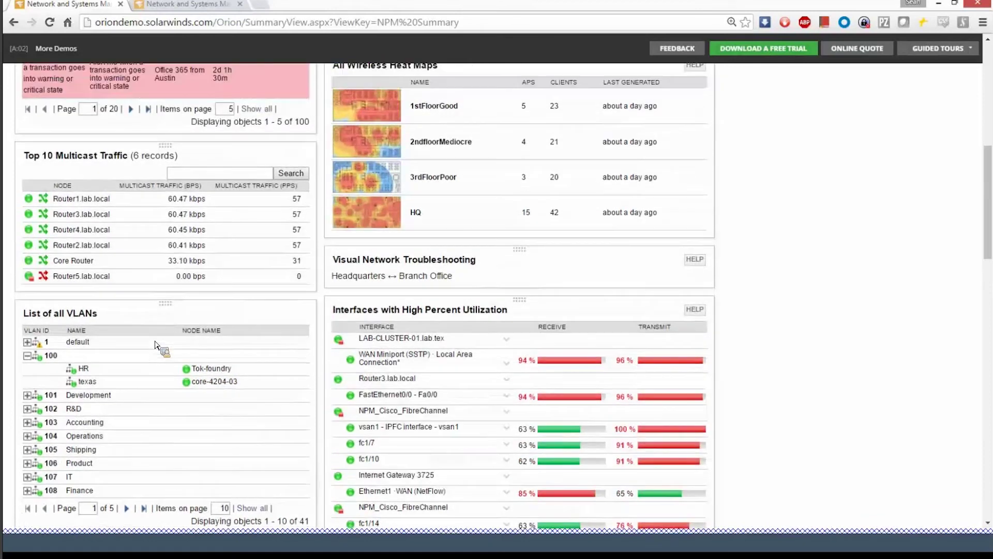
pyautogui.scroll(9, 155, 344)
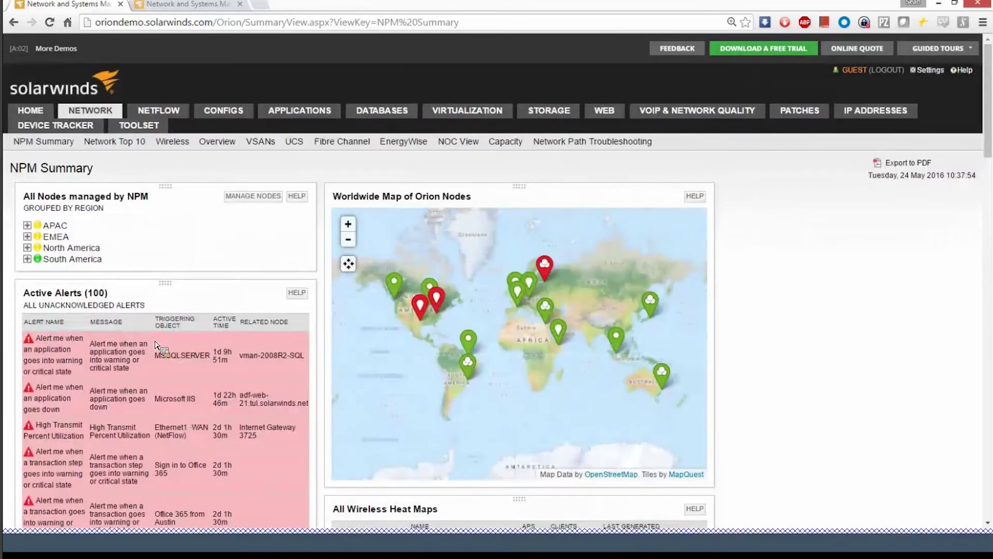
pyautogui.click(27, 225)
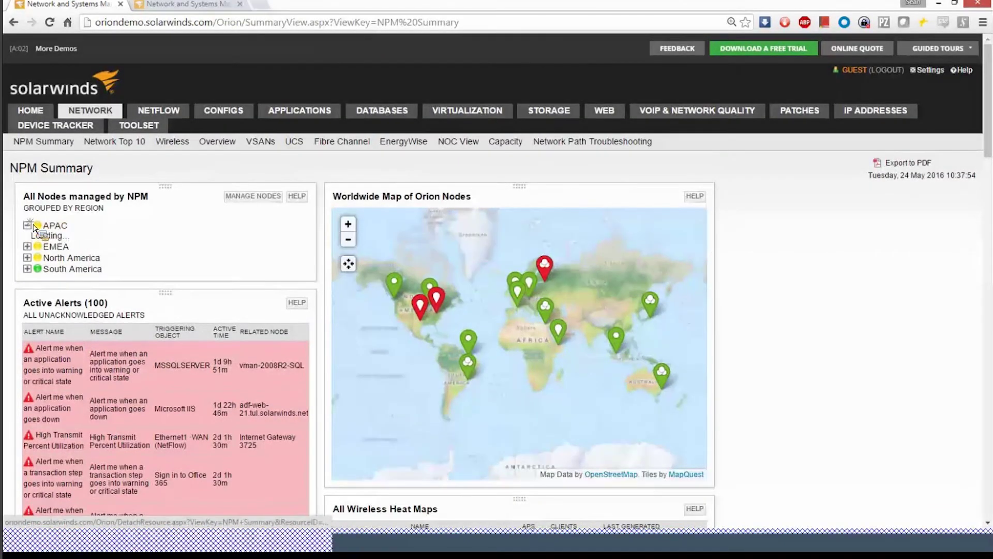
# Open the Network Top 10 view and examine interface utilization, capacity problem thresholds, wireless usage and node response times
pyautogui.click(119, 145)
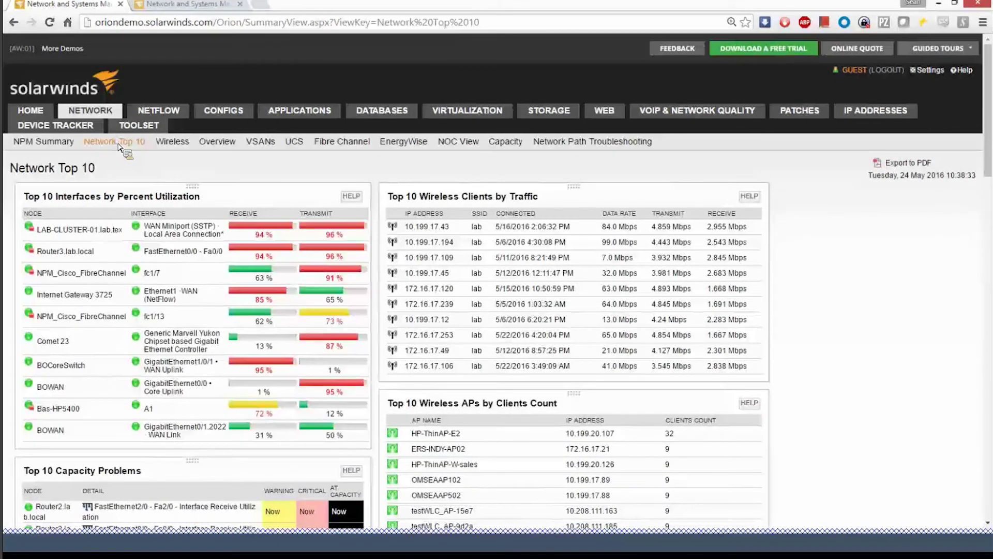
pyautogui.scroll(-3, 118, 147)
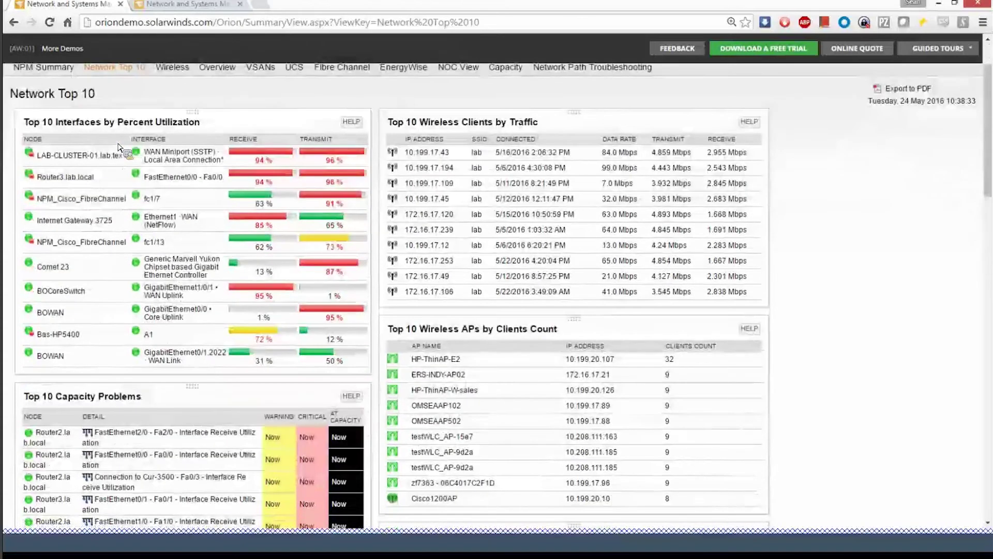
pyautogui.scroll(-5, 118, 147)
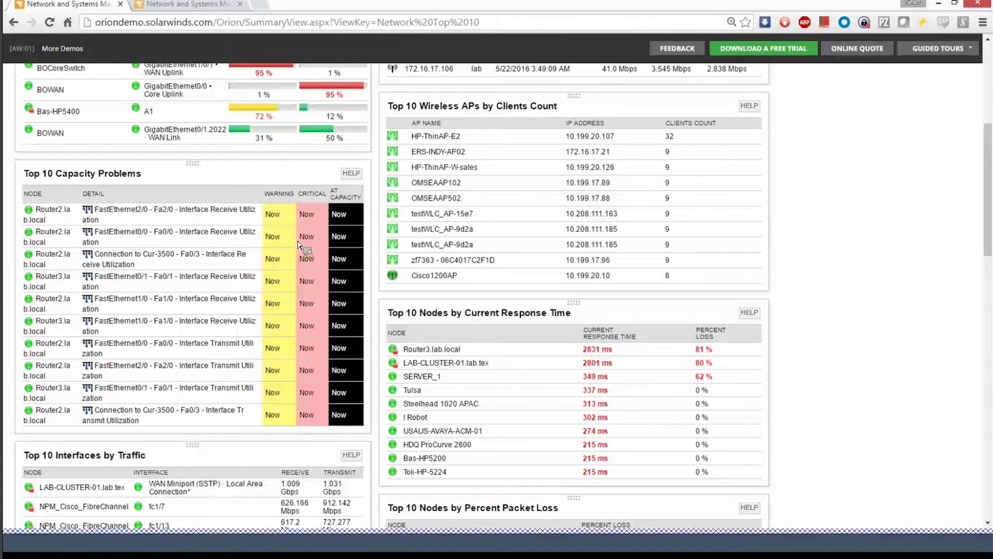
pyautogui.moveTo(264, 193); pyautogui.dragTo(288, 202)
pyautogui.click(309, 202)
pyautogui.scroll(-2, 286, 318)
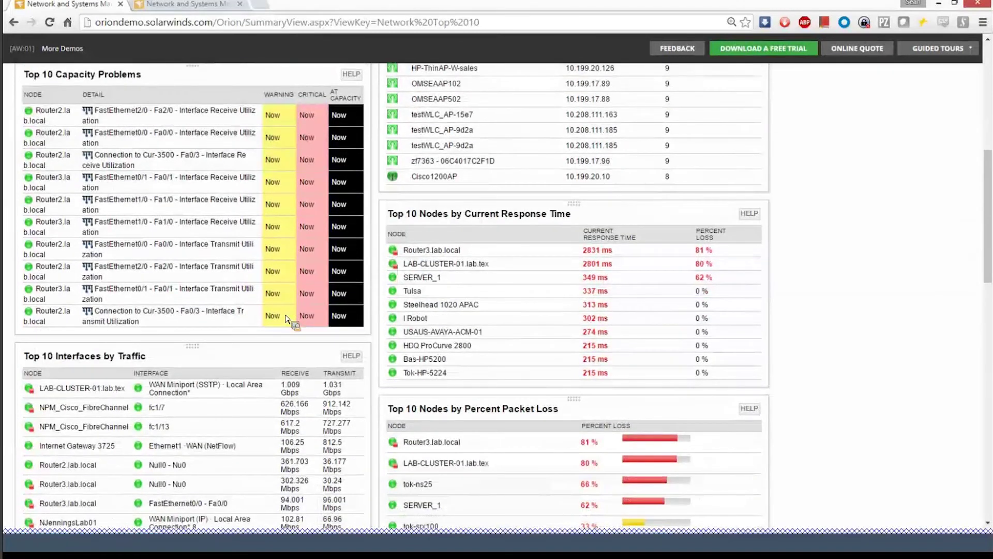
pyautogui.scroll(8, 286, 318)
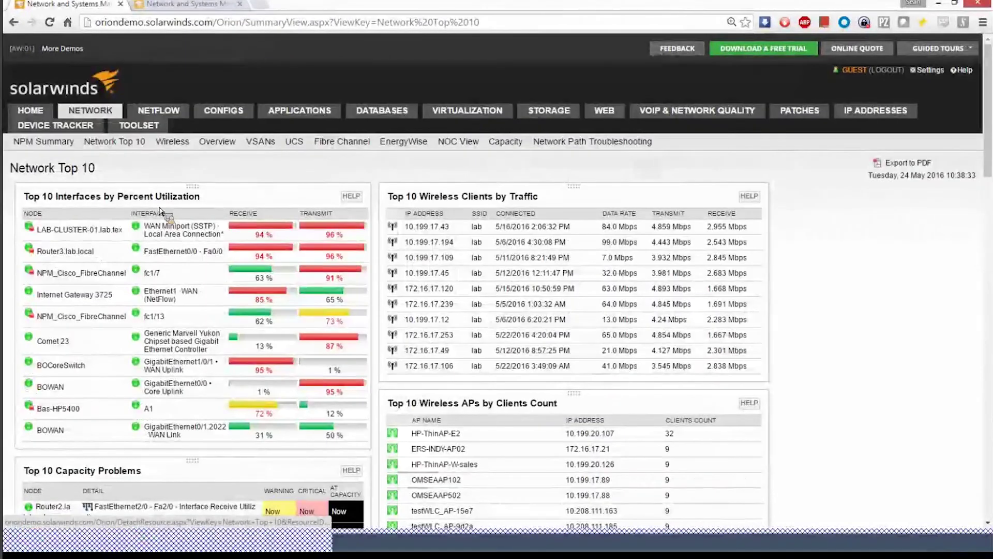
# Return to the NPM Summary and expand the Cisco nodes under the APAC region
pyautogui.click(64, 148)
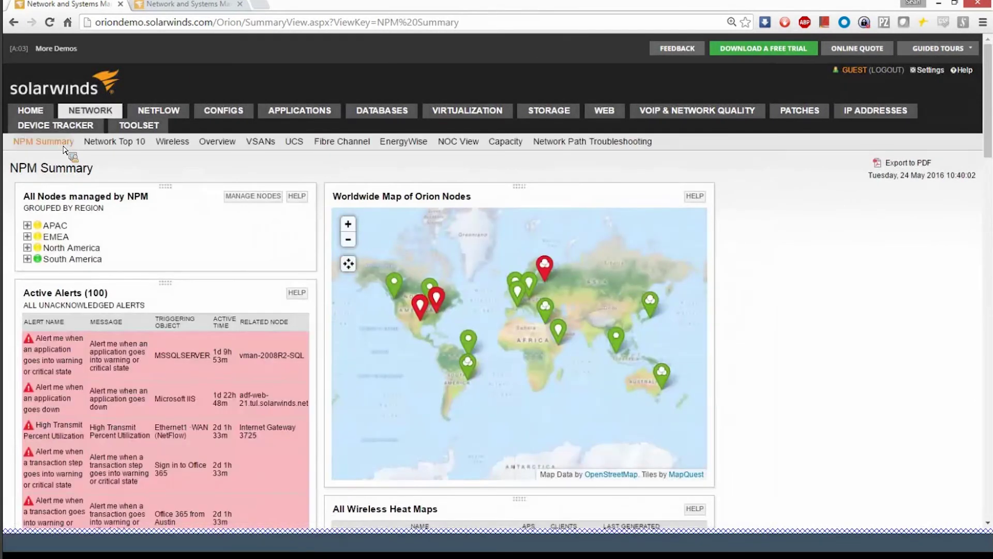
pyautogui.click(27, 226)
pyautogui.click(35, 270)
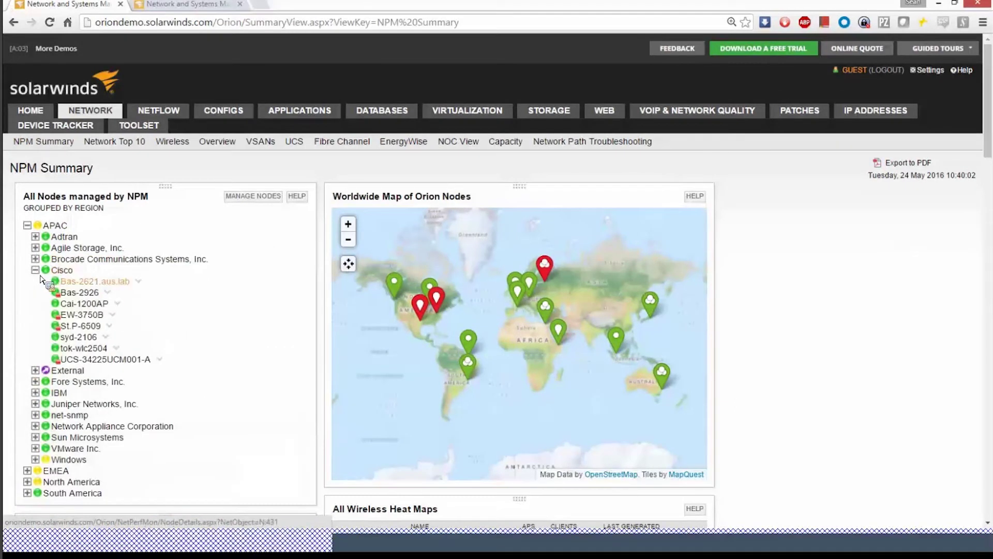
# Open the details of node Bas-2926 and zoom its Network Latency & Packet Loss chart to May 23, 12:13 PM to 11:35 PM
pyautogui.click(76, 294)
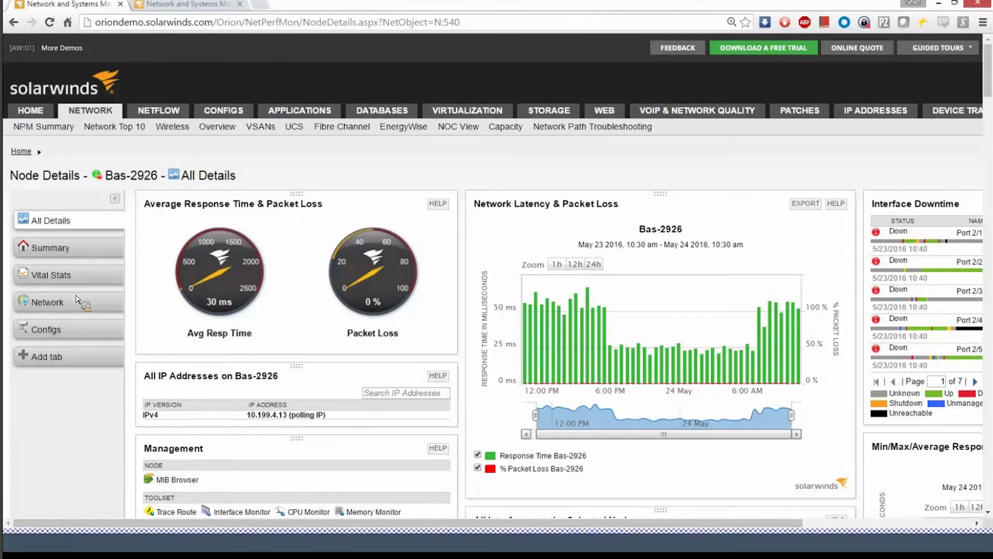
pyautogui.scroll(-2, 77, 300)
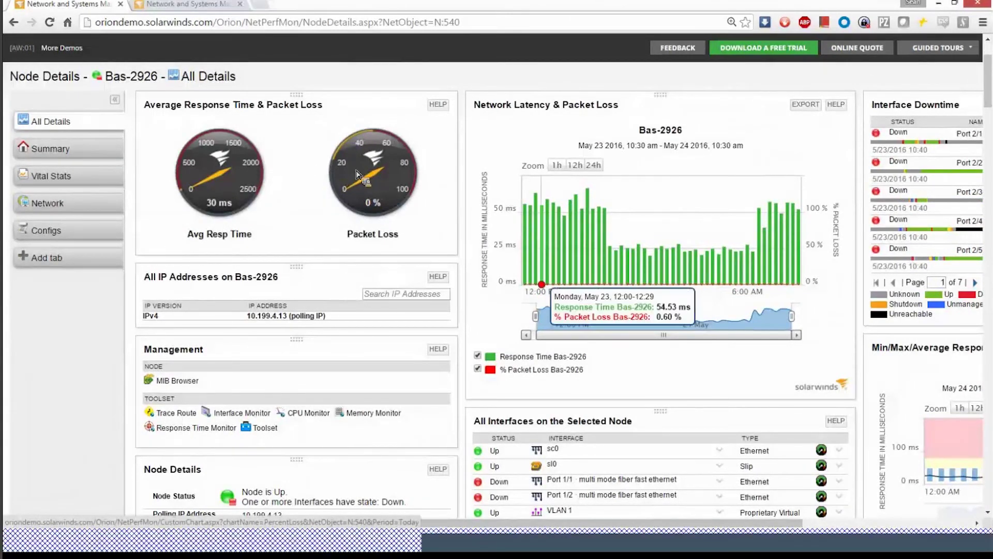
pyautogui.moveTo(616, 259)
pyautogui.mouseDown()
pyautogui.moveTo(545, 220)
pyautogui.moveTo(675, 222)
pyautogui.mouseUp()
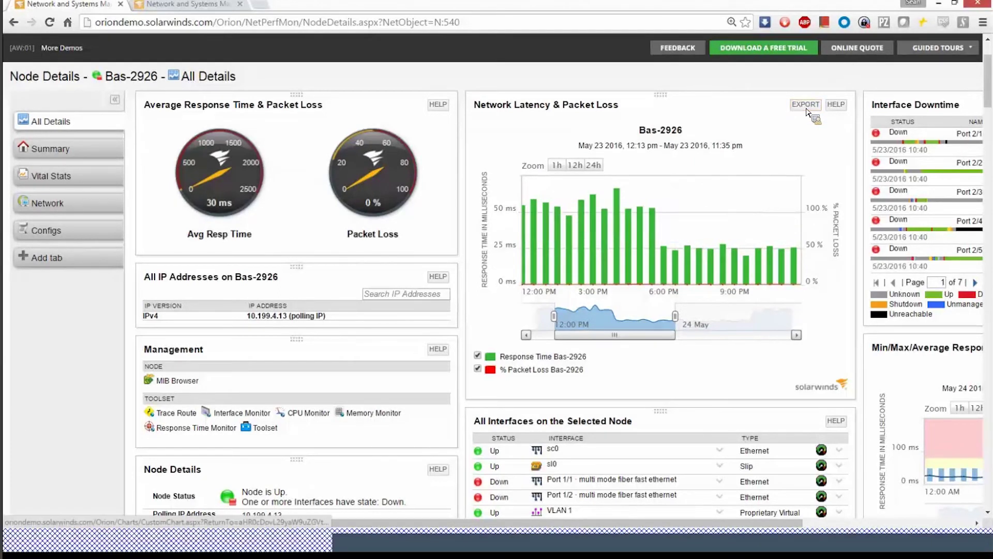
# Open the packet loss custom chart for Bas-2926, review its customization options and display the chart data
pyautogui.click(396, 173)
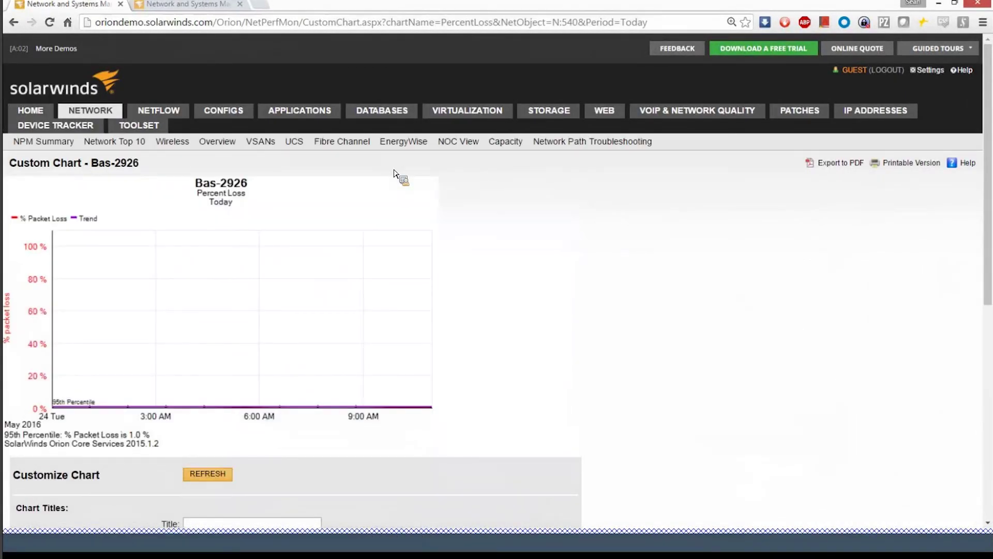
pyautogui.scroll(-8, 397, 176)
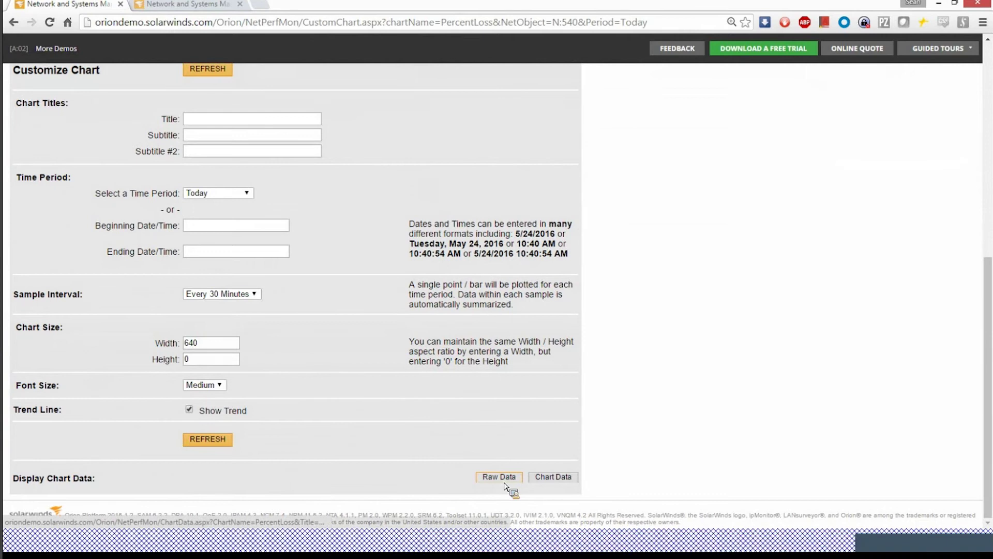
pyautogui.click(562, 481)
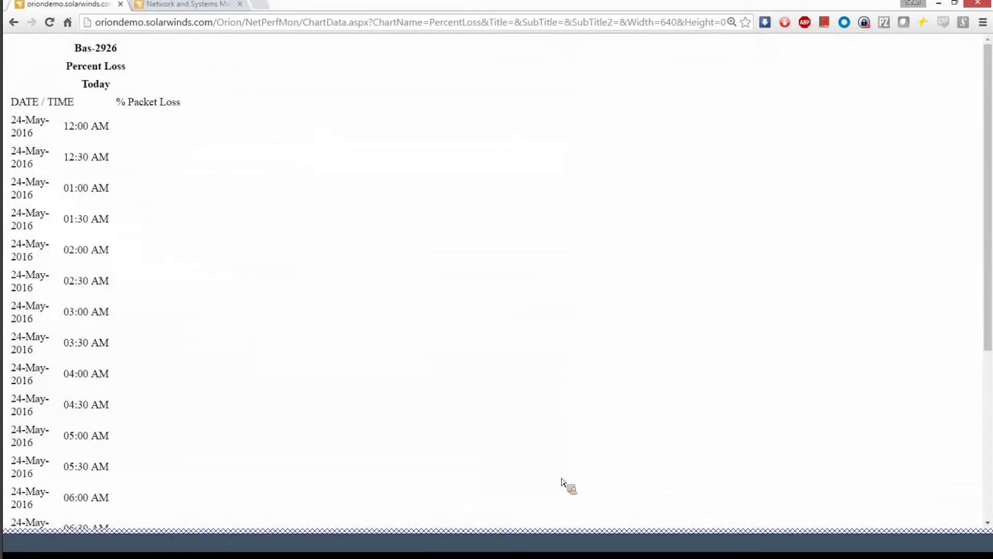
pyautogui.scroll(-1, 562, 481)
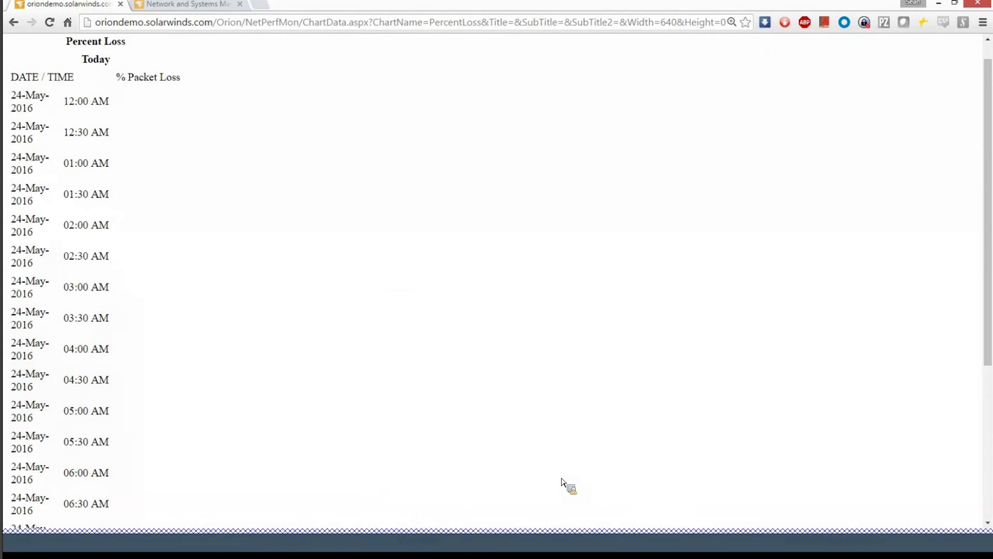
# Leave the chart data, return to the Bas-2926 node details and open the Message Center
pyautogui.hotkey('alt', 'Left')
pyautogui.hotkey('alt', 'Left')
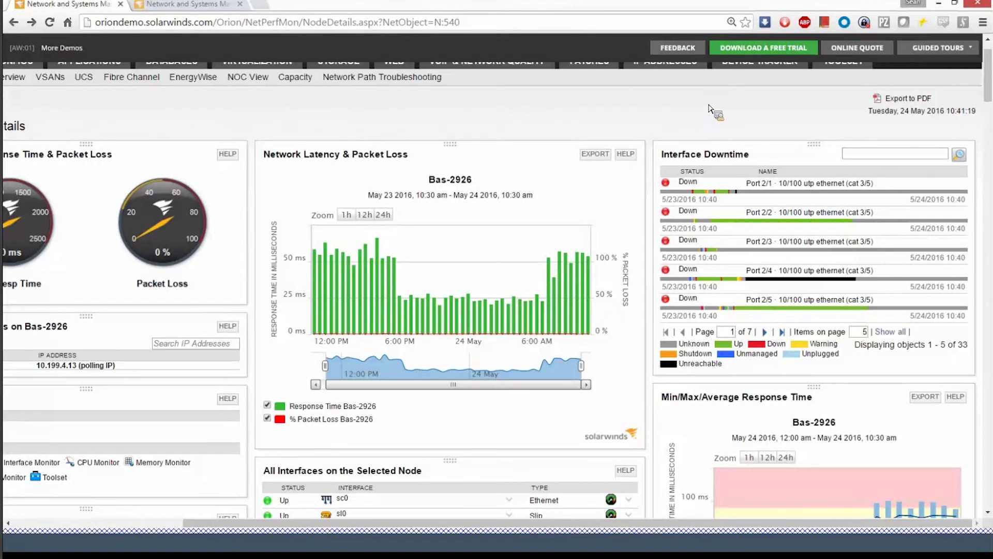
pyautogui.hscroll(-4, 709, 108)
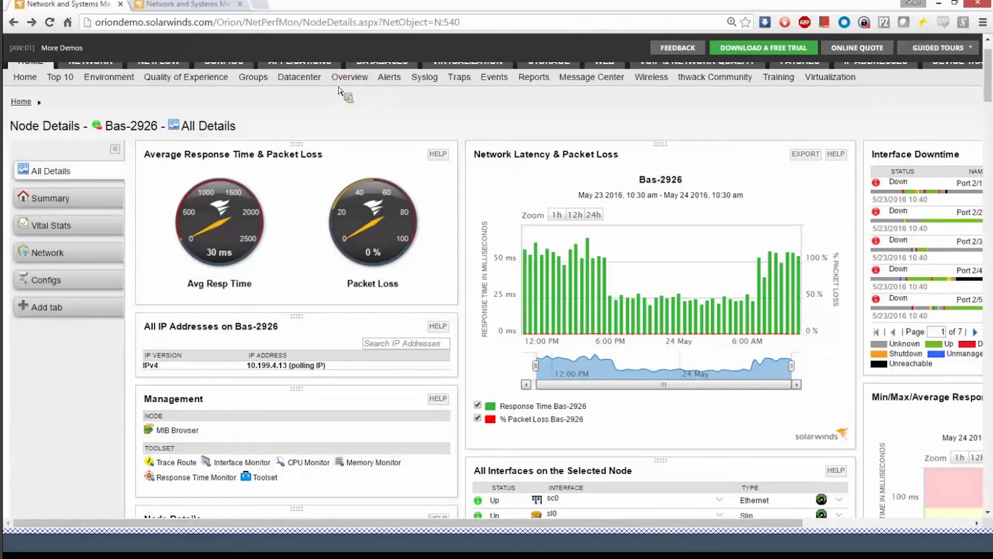
pyautogui.click(581, 79)
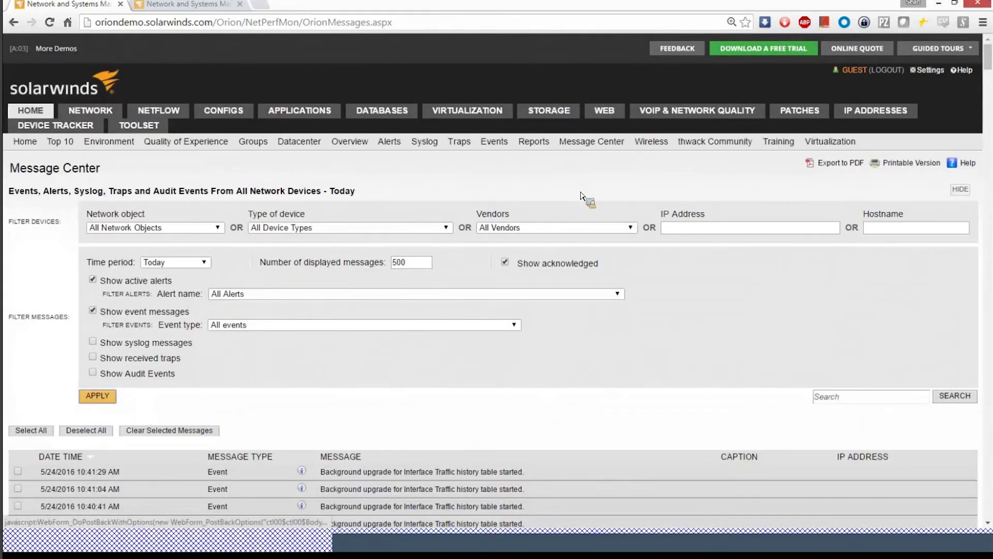
# Filter the Message Center to audit events only, excluding event messages and active alerts, and apply the filter
pyautogui.scroll(-2, 580, 187)
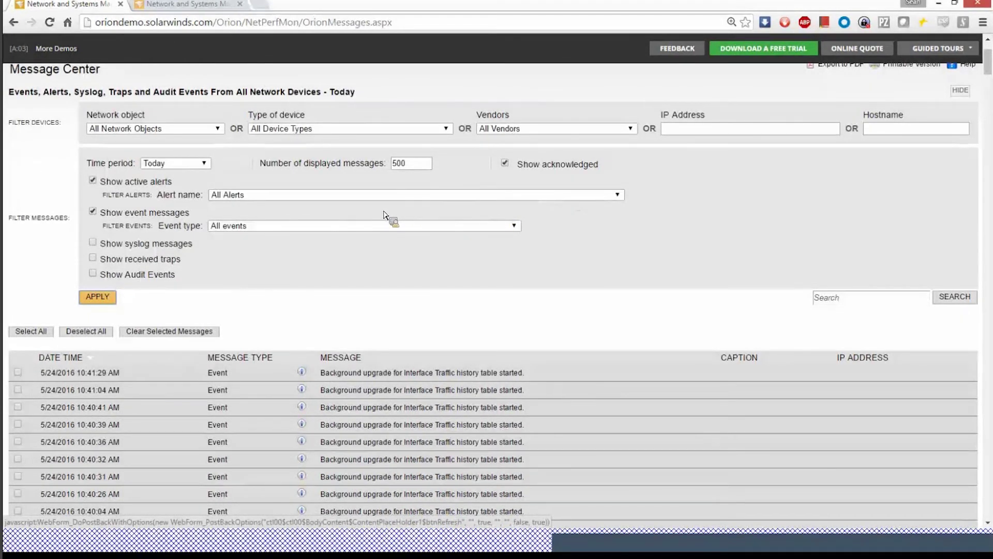
pyautogui.click(93, 212)
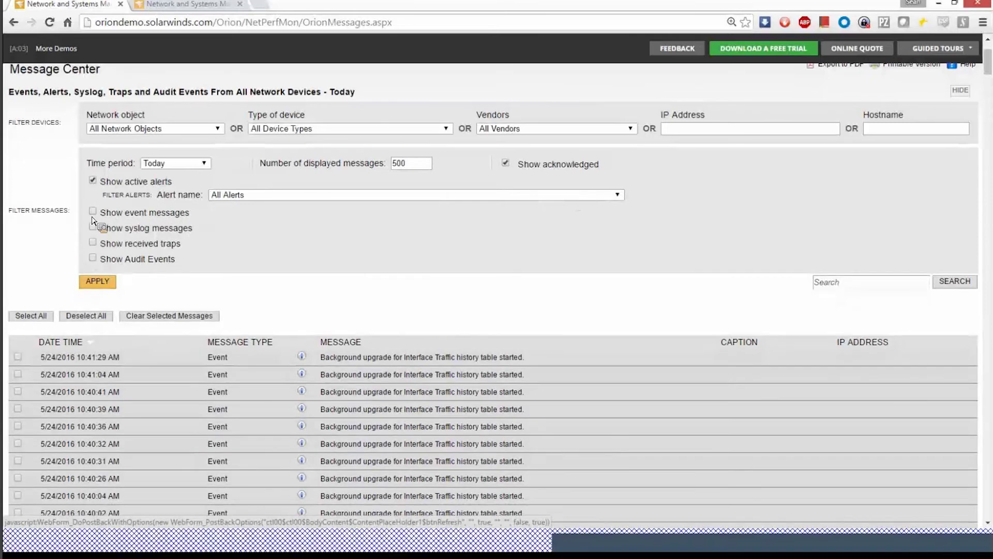
pyautogui.click(96, 181)
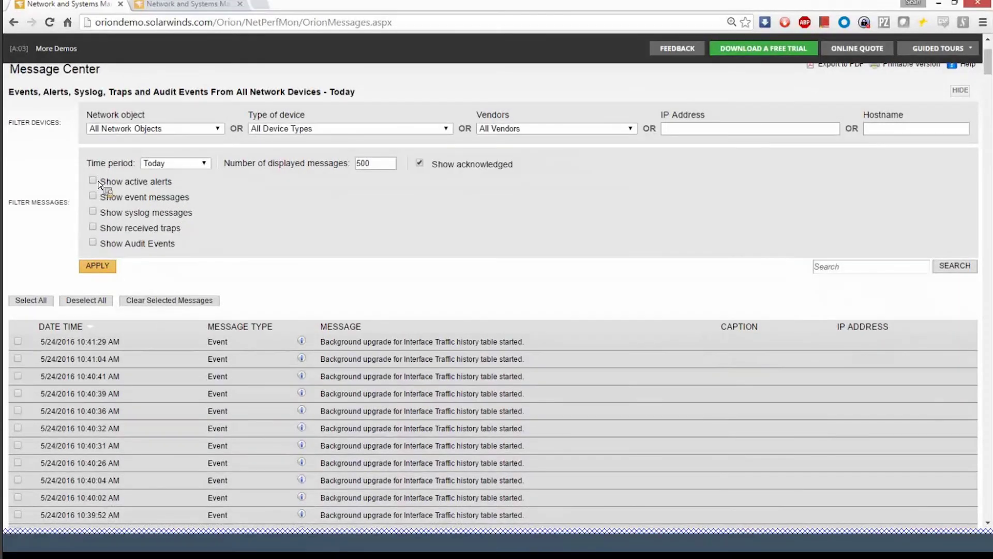
pyautogui.click(95, 245)
pyautogui.click(99, 289)
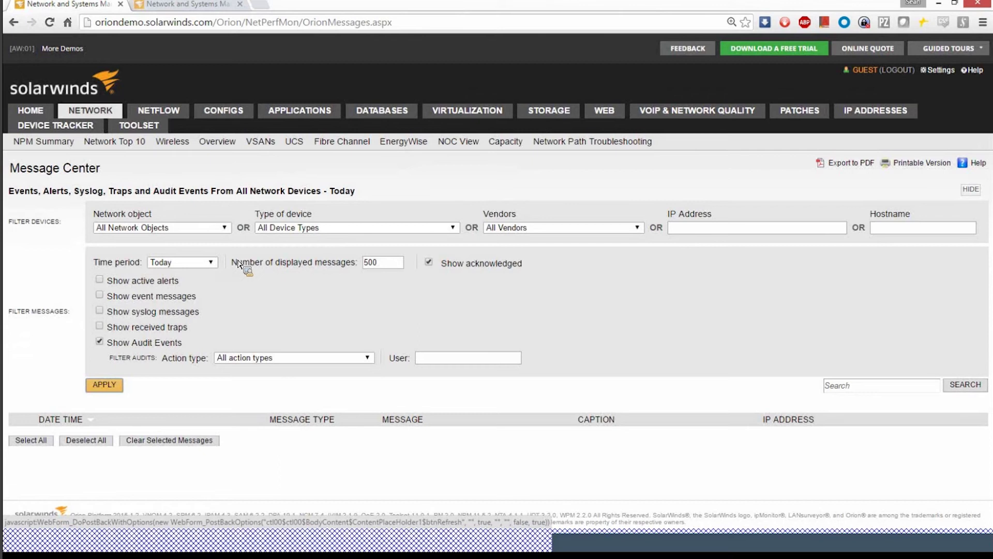
# Set the message time period to This Month, apply it and review the listed audit events
pyautogui.click(214, 262)
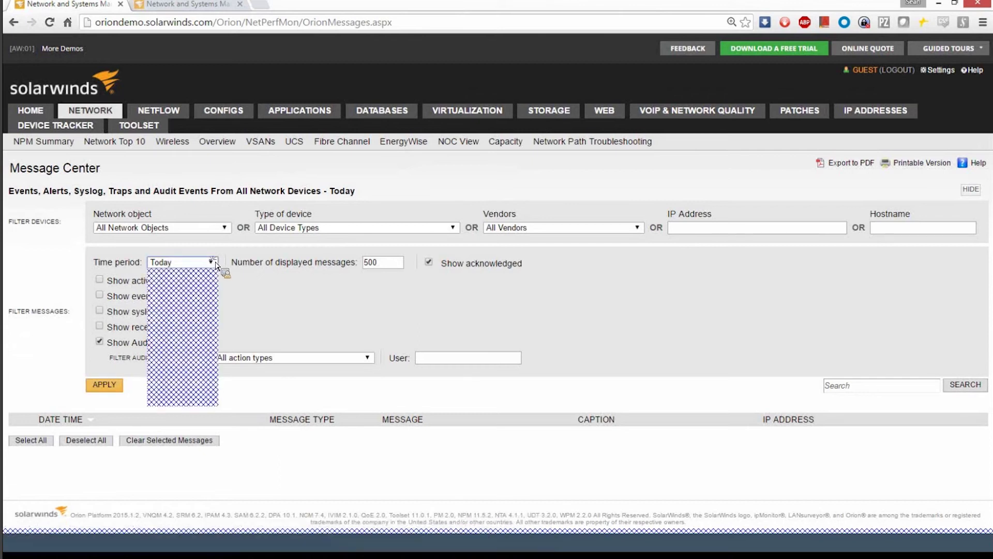
pyautogui.click(184, 337)
pyautogui.click(123, 386)
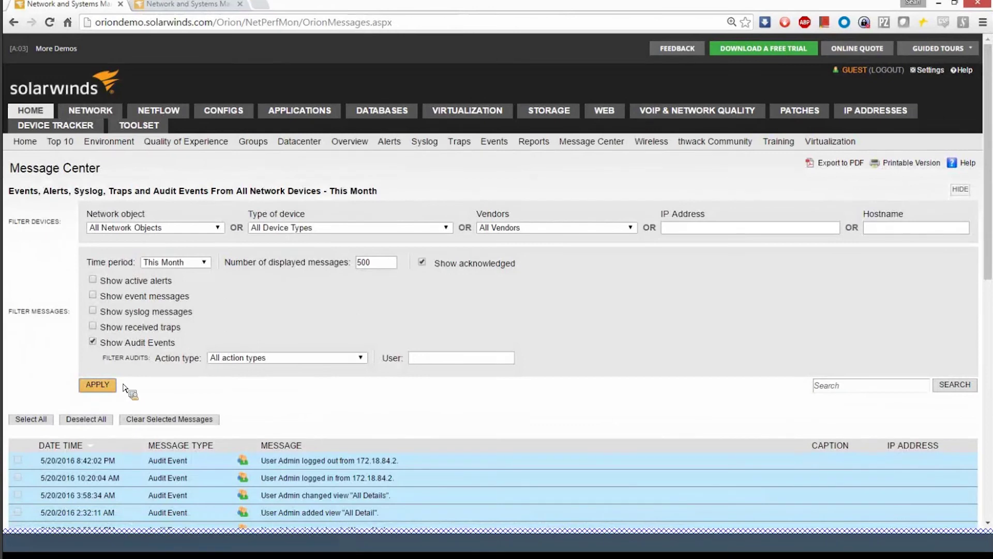
pyautogui.scroll(-1, 124, 389)
pyautogui.scroll(-2, 125, 389)
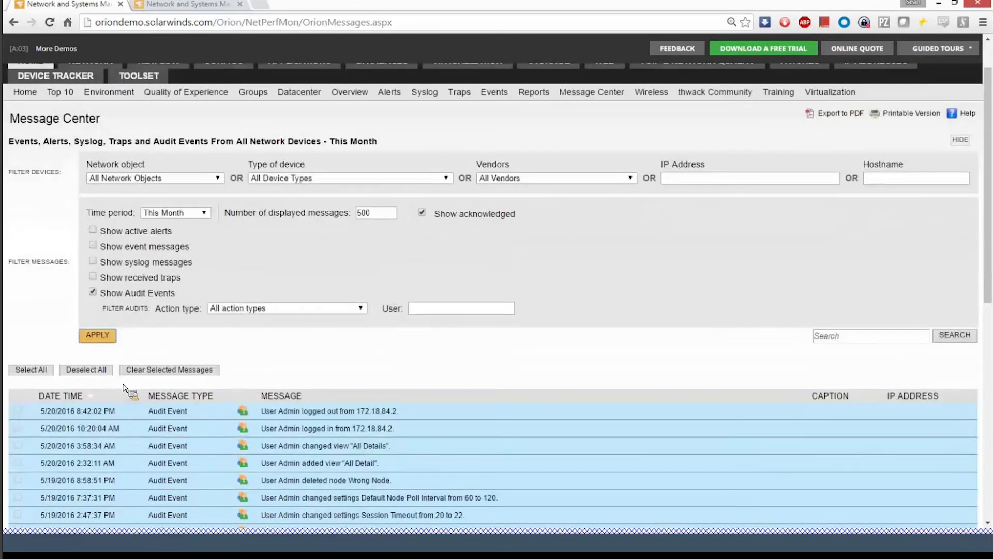
pyautogui.scroll(-5, 124, 389)
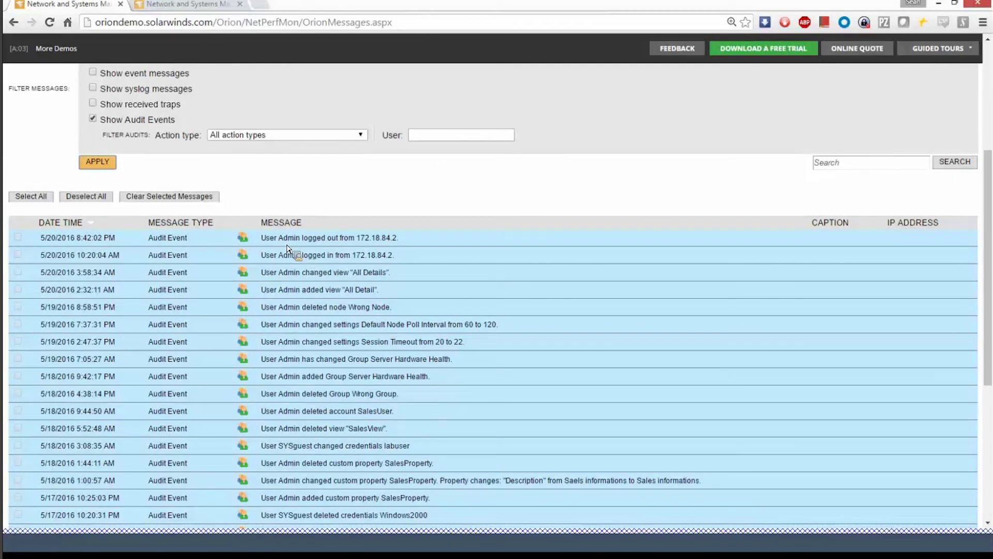
pyautogui.scroll(2, 287, 248)
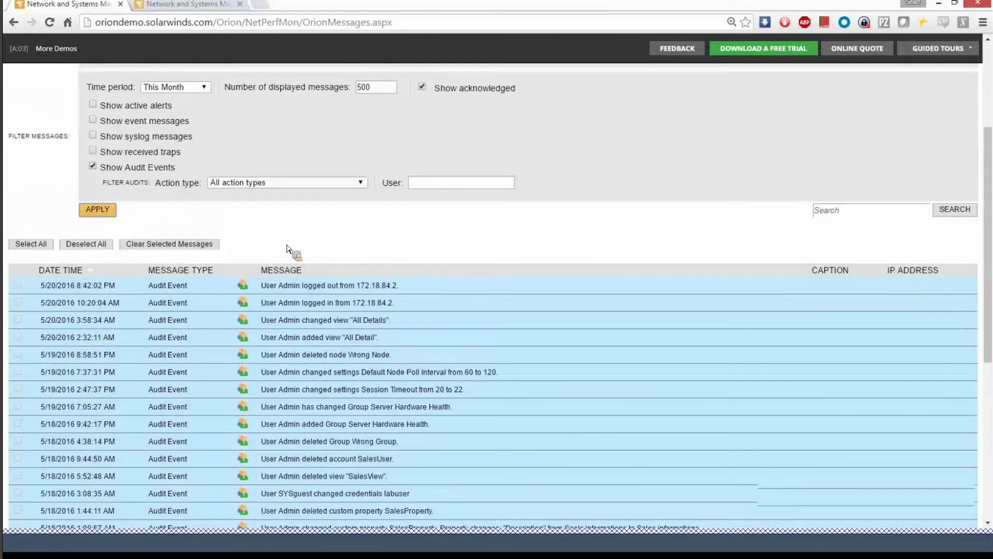
pyautogui.scroll(2, 287, 248)
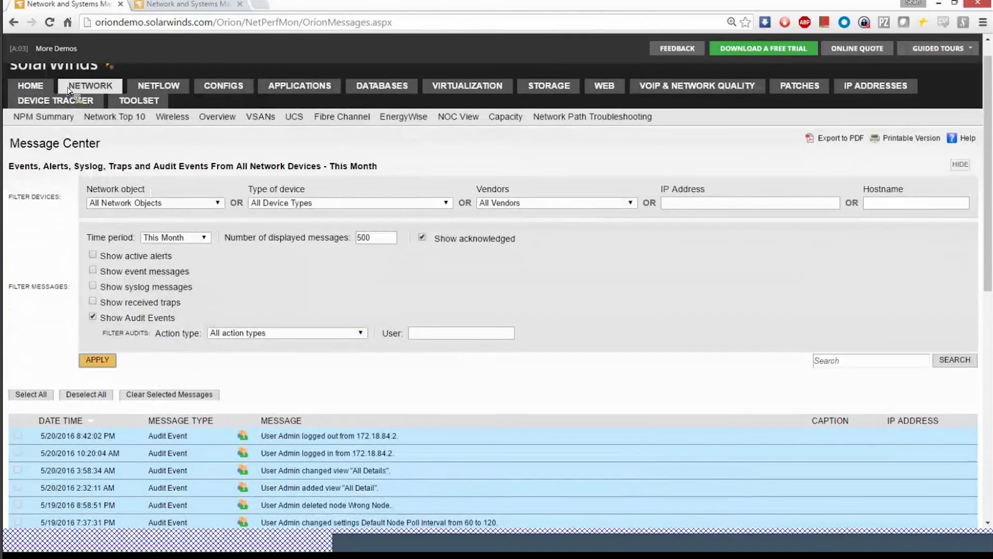
# View Network Path Troubleshooting, then open Quality of Experience and examine the top 10 application and network response time charts
pyautogui.click(563, 118)
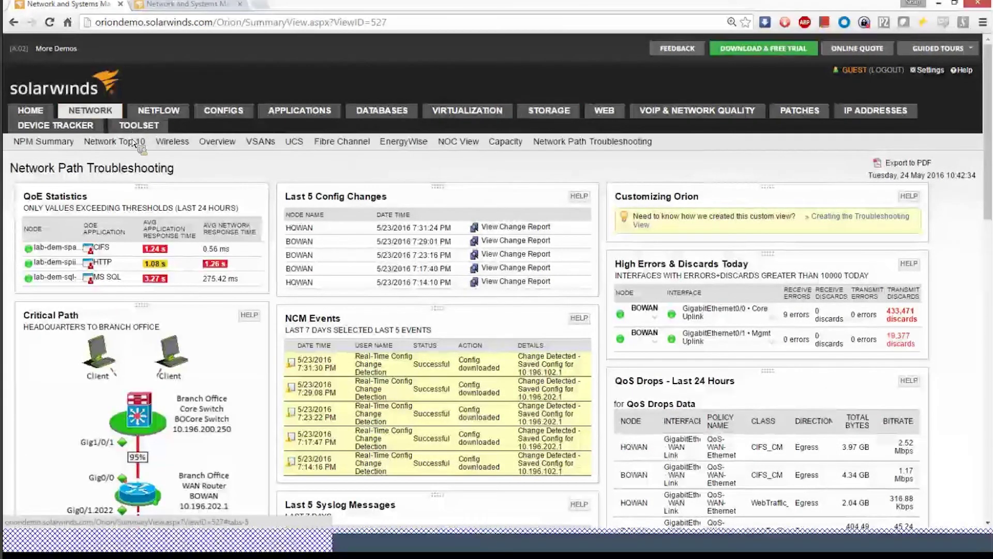
pyautogui.moveTo(44, 115)
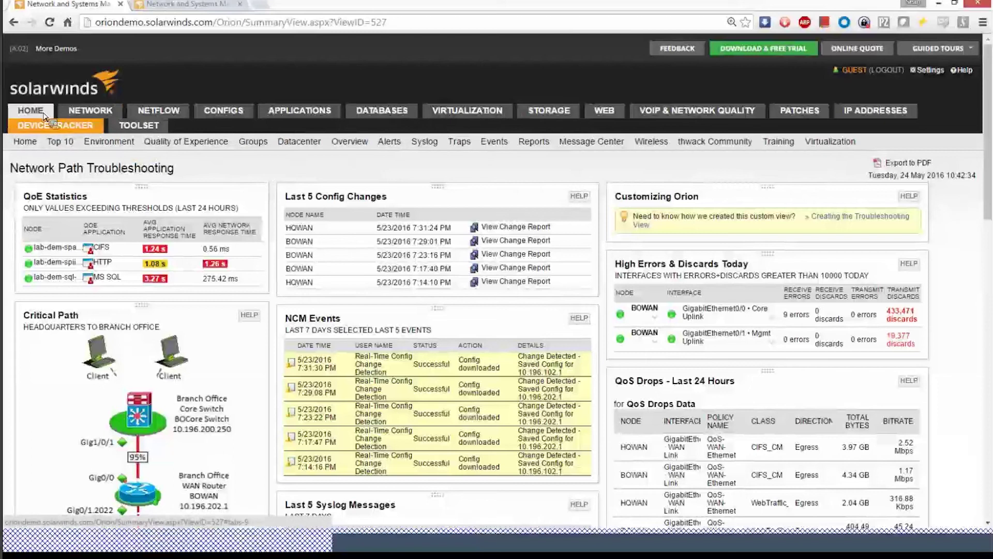
pyautogui.click(168, 142)
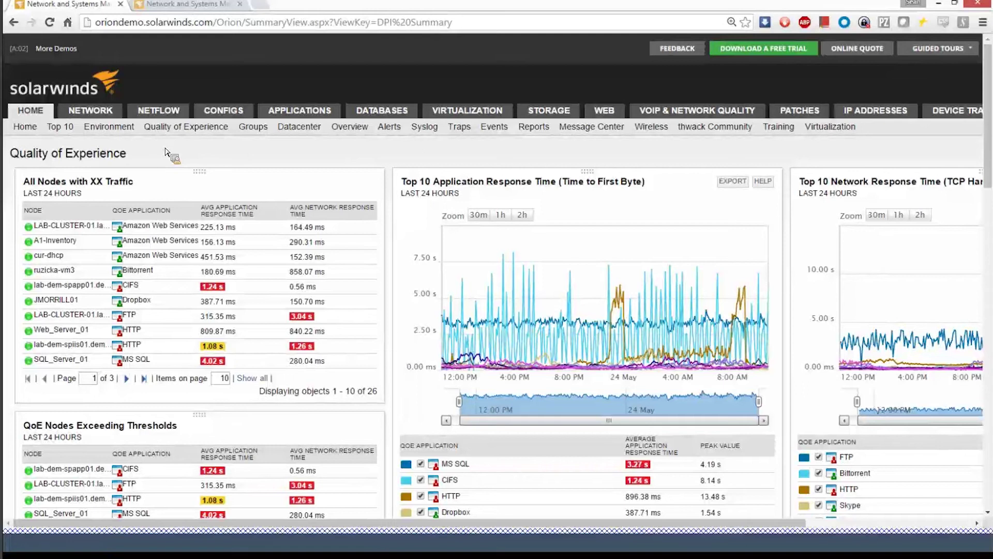
pyautogui.hscroll(1, 165, 151)
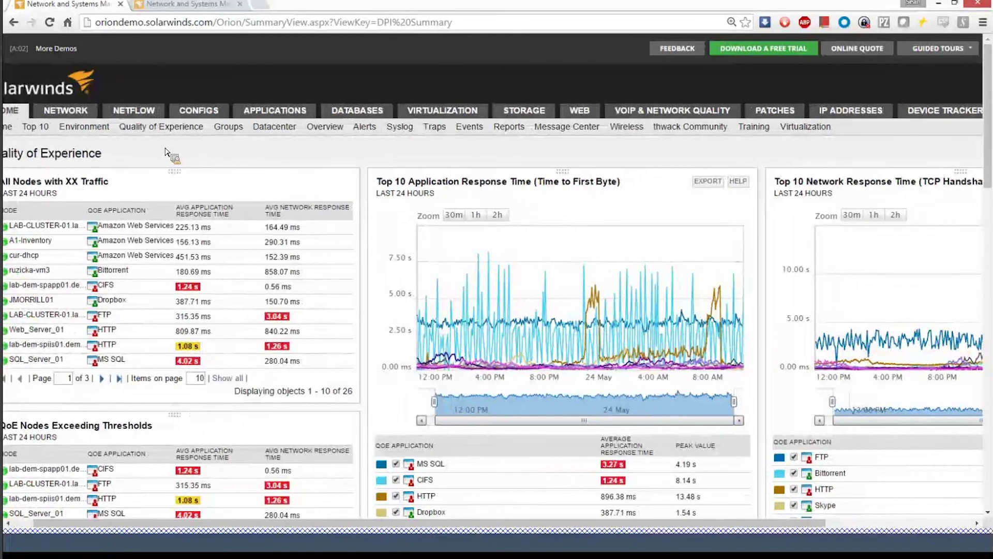
pyautogui.hscroll(4, 165, 152)
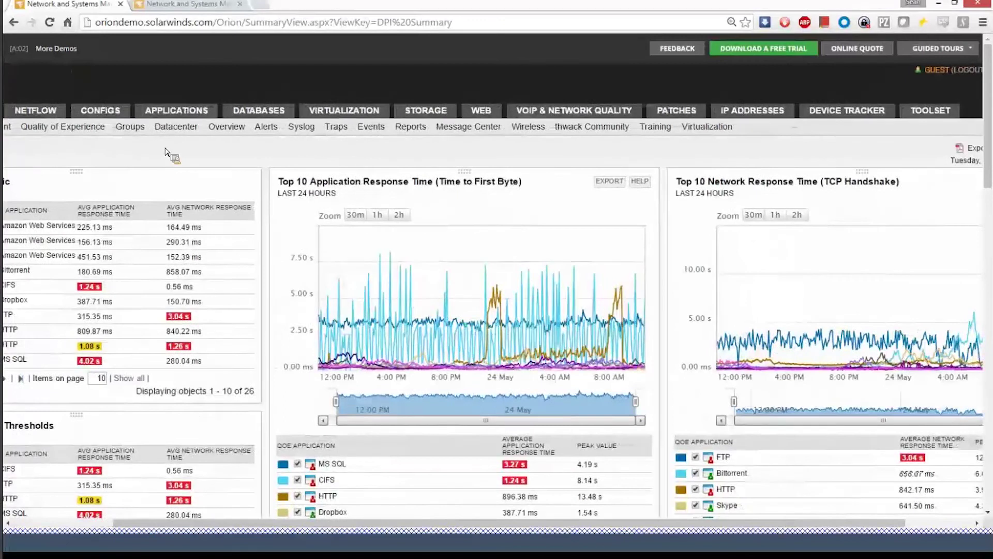
pyautogui.hscroll(3, 165, 152)
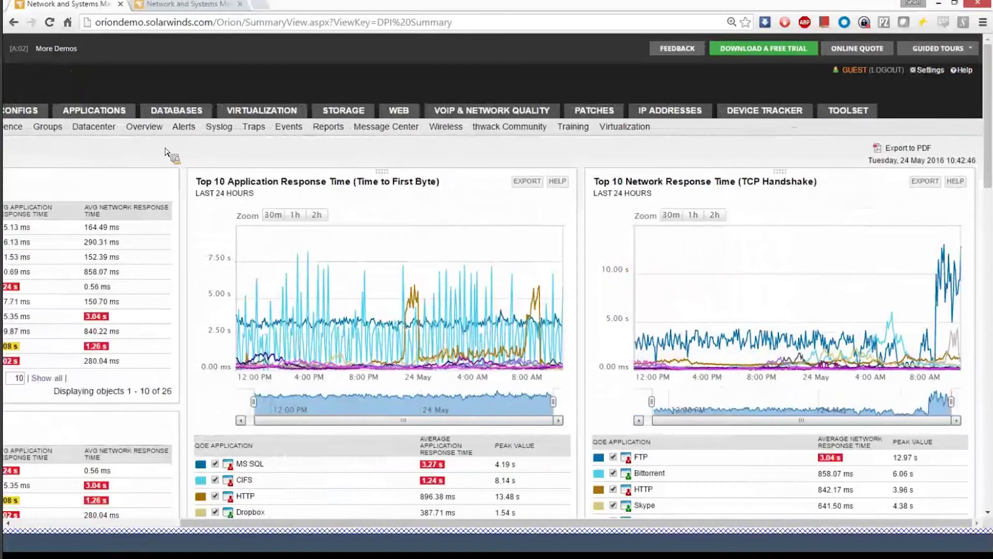
pyautogui.scroll(-3, 165, 151)
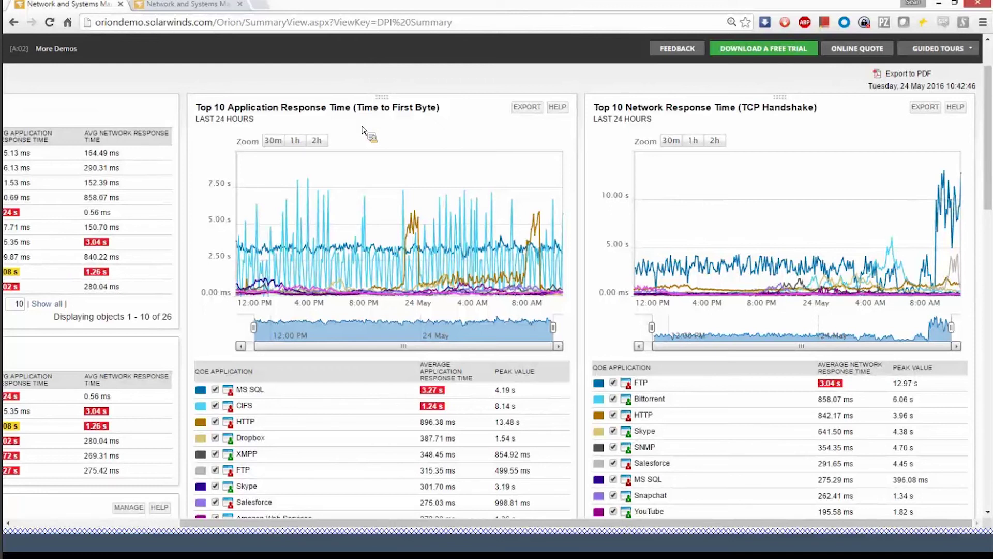
# Examine the Quality of Experience breakdowns of business versus social traffic, traffic by risk level and traffic by category
pyautogui.hscroll(-3, 362, 129)
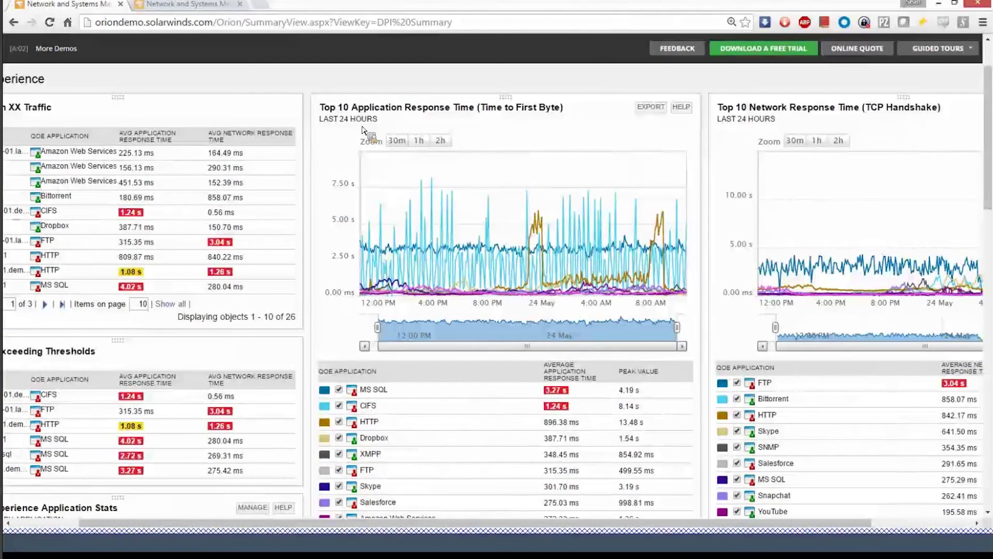
pyautogui.scroll(-10, 362, 129)
pyautogui.hscroll(-2, 362, 129)
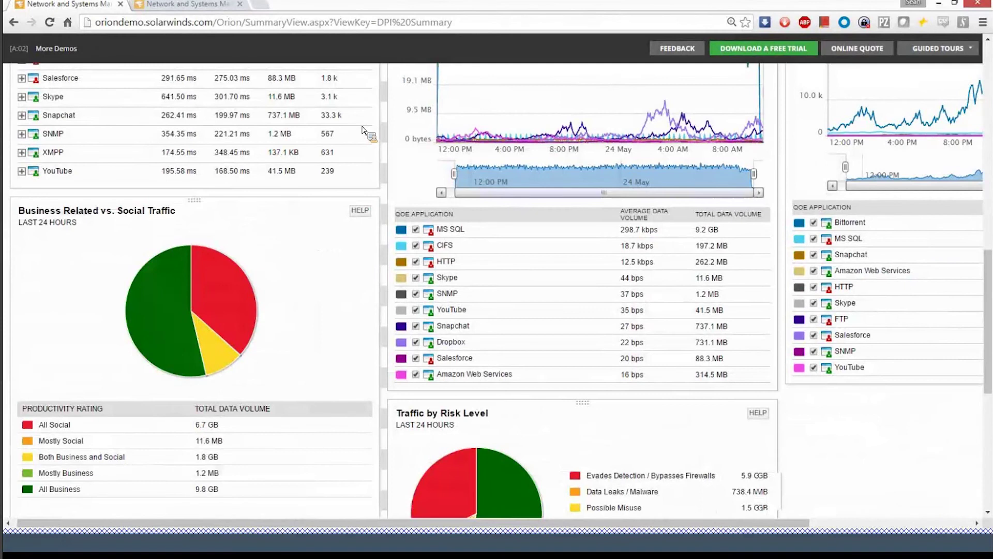
pyautogui.scroll(-1, 364, 131)
pyautogui.scroll(-2, 364, 131)
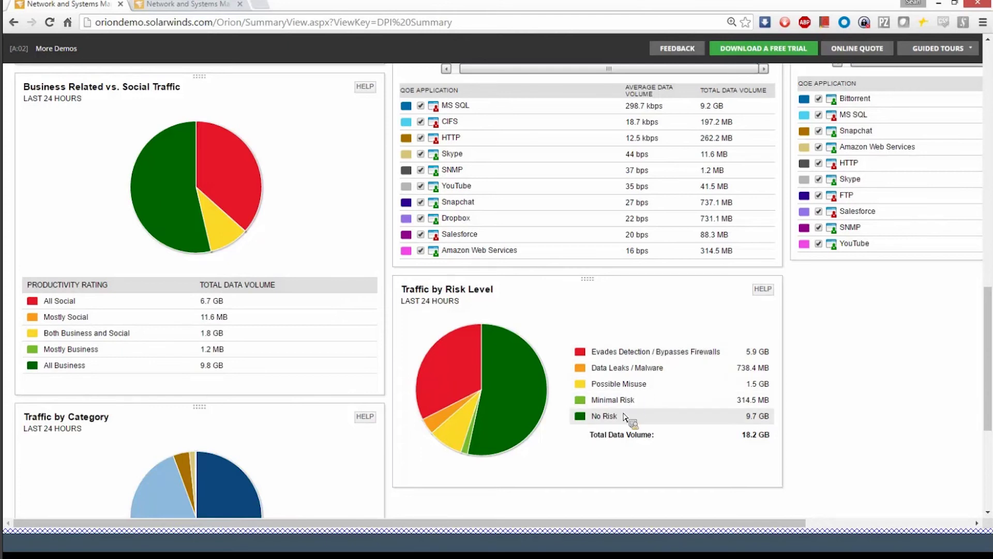
pyautogui.scroll(-4, 972, 395)
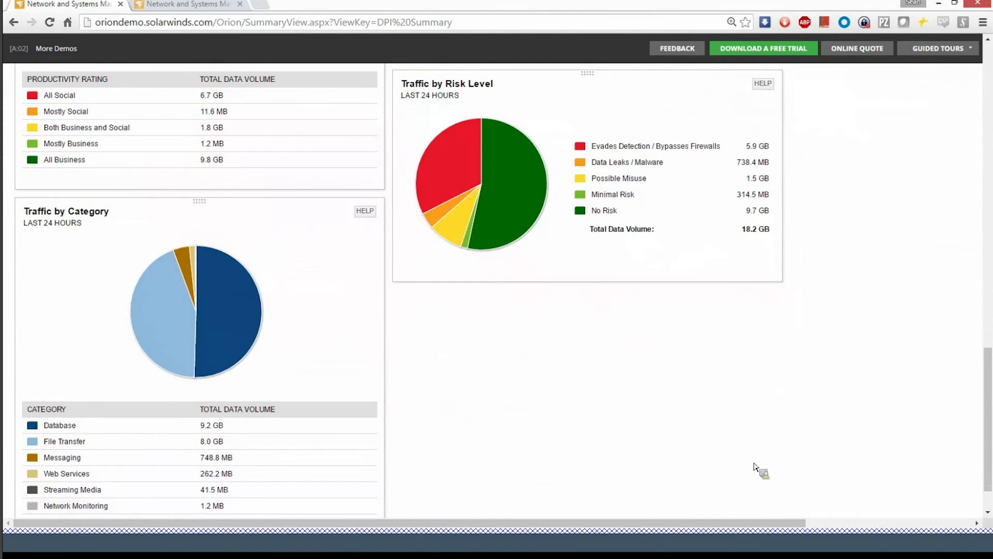
pyautogui.scroll(2, 988, 425)
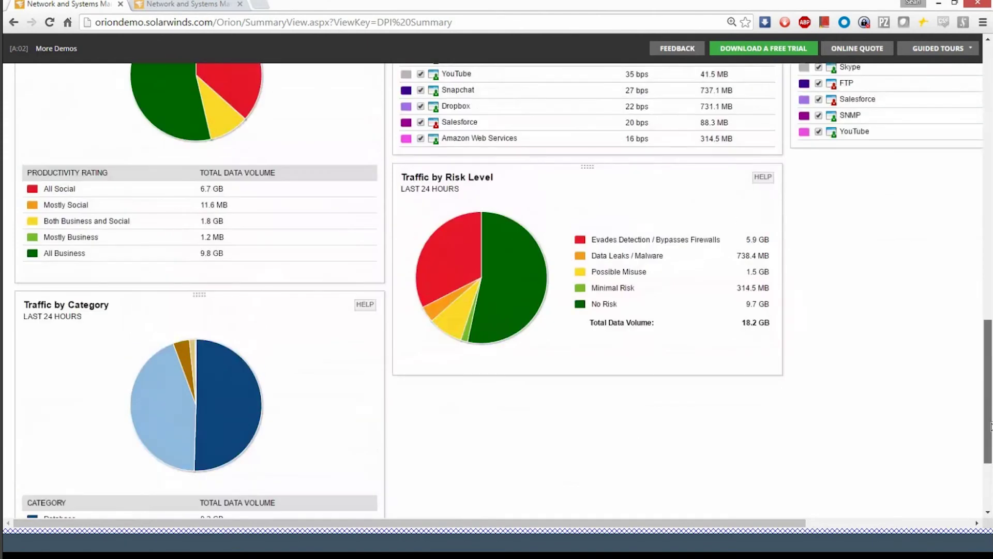
pyautogui.scroll(1, 989, 425)
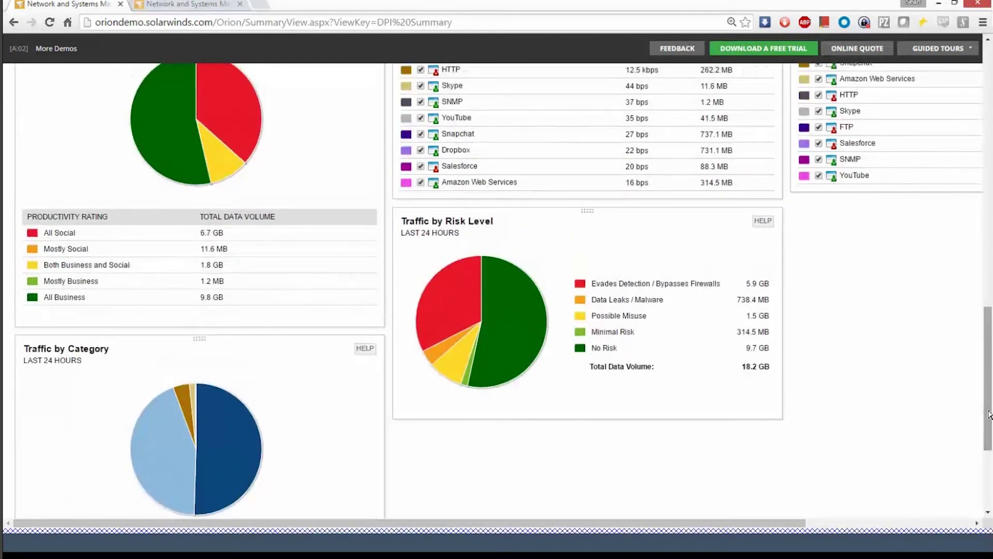
pyautogui.moveTo(989, 414); pyautogui.dragTo(989, 390)
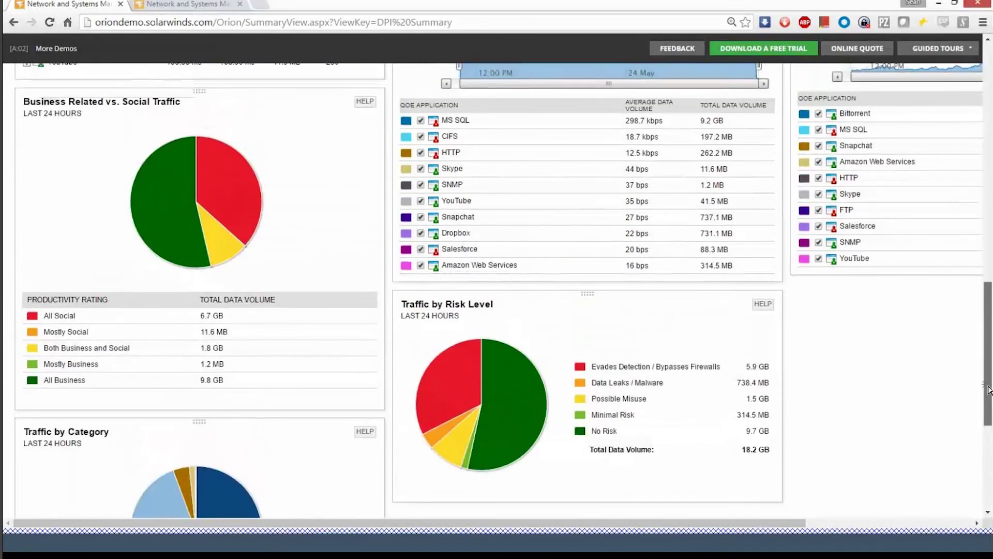